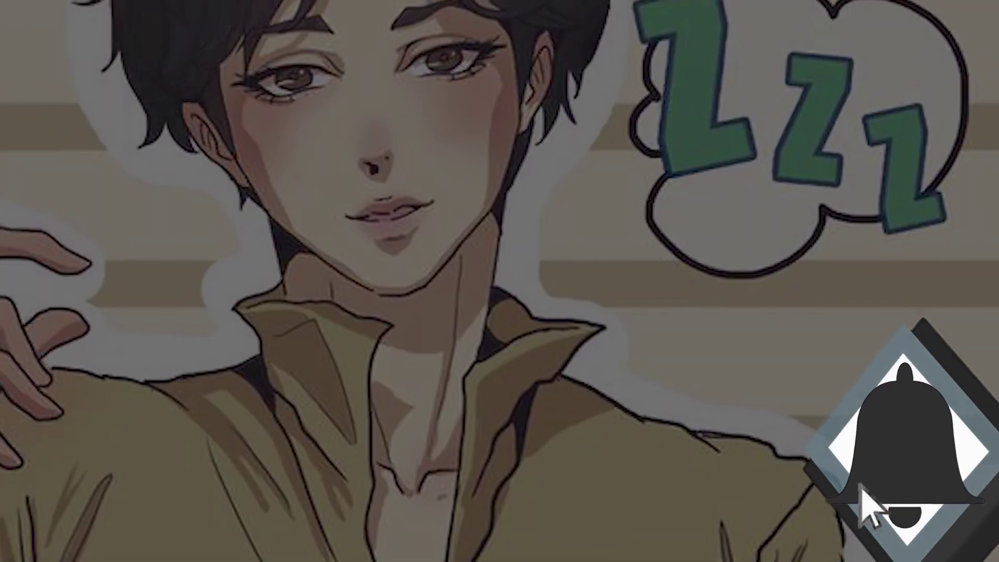
Step: Paint pale peach skin tone over the face, neck, chest and left forearm
key(b)
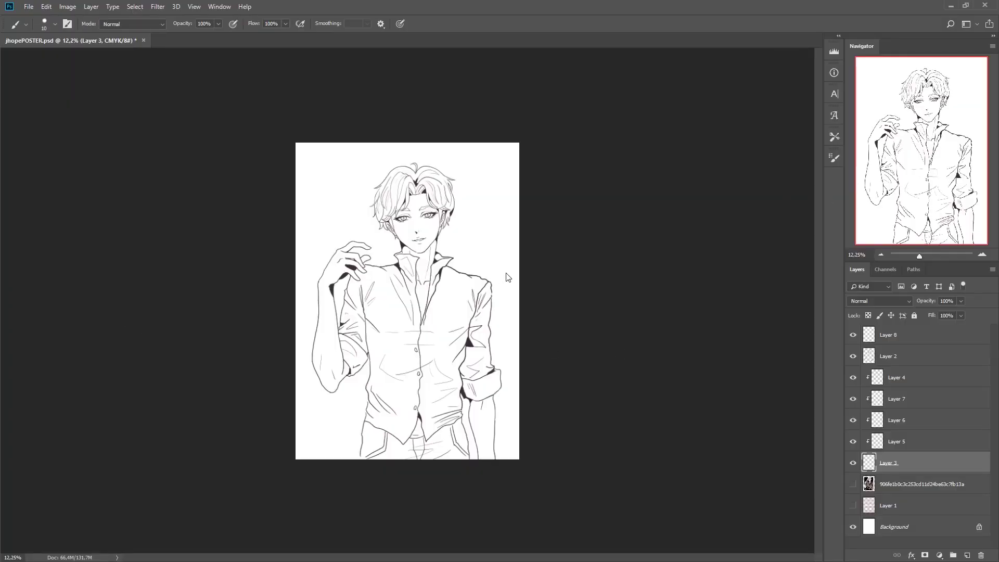
mouse_move(411, 212)
mouse_down()
mouse_move(416, 194)
mouse_move(430, 239)
mouse_move(428, 312)
mouse_up()
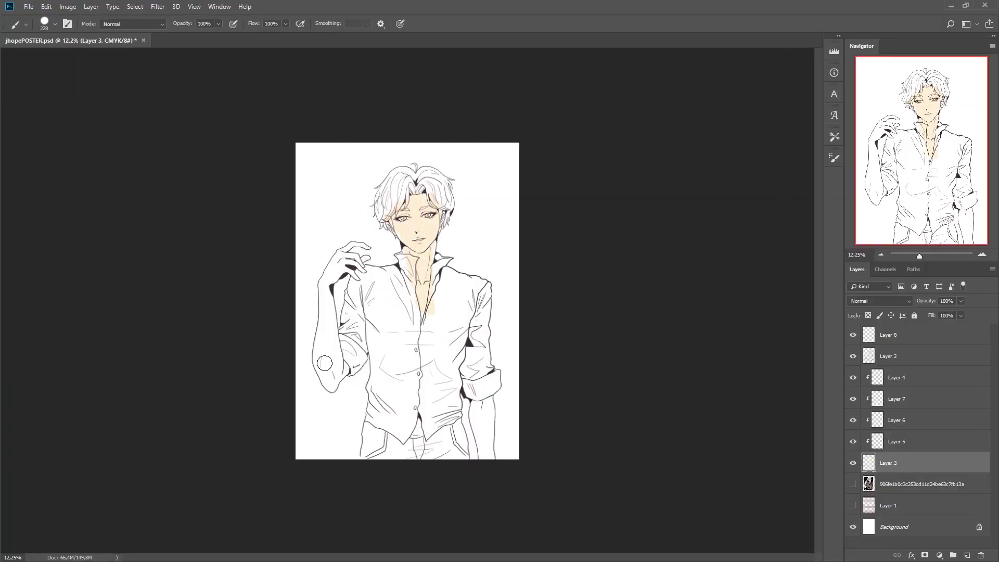
mouse_move(325, 364)
mouse_down()
mouse_move(328, 385)
mouse_move(332, 321)
mouse_up()
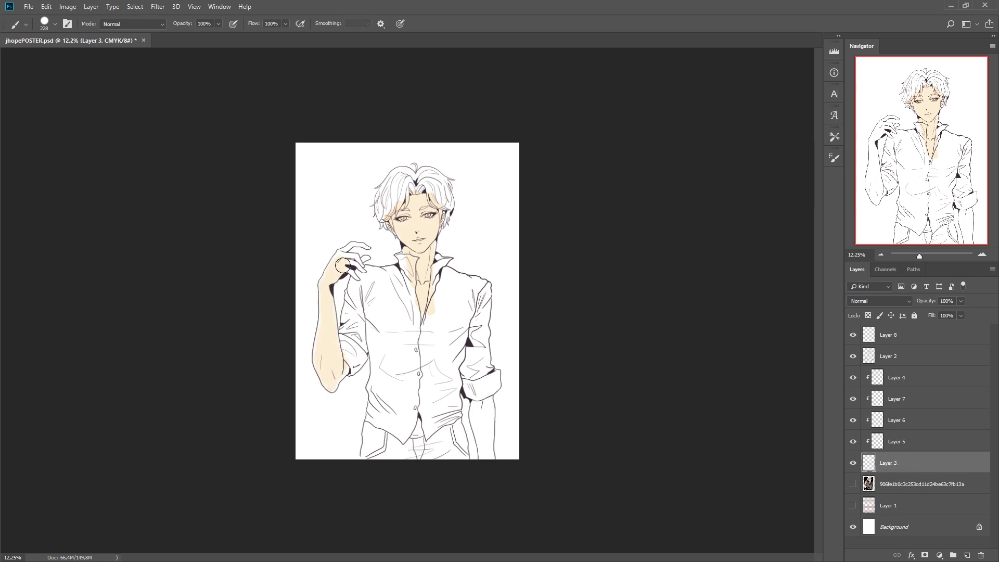
Step: Zoom in and fill the raised hand's fingers with skin tone
key(ctrl+plus)
key(ctrl+plus)
key(ctrl+plus)
scroll(459, 364, up, 5)
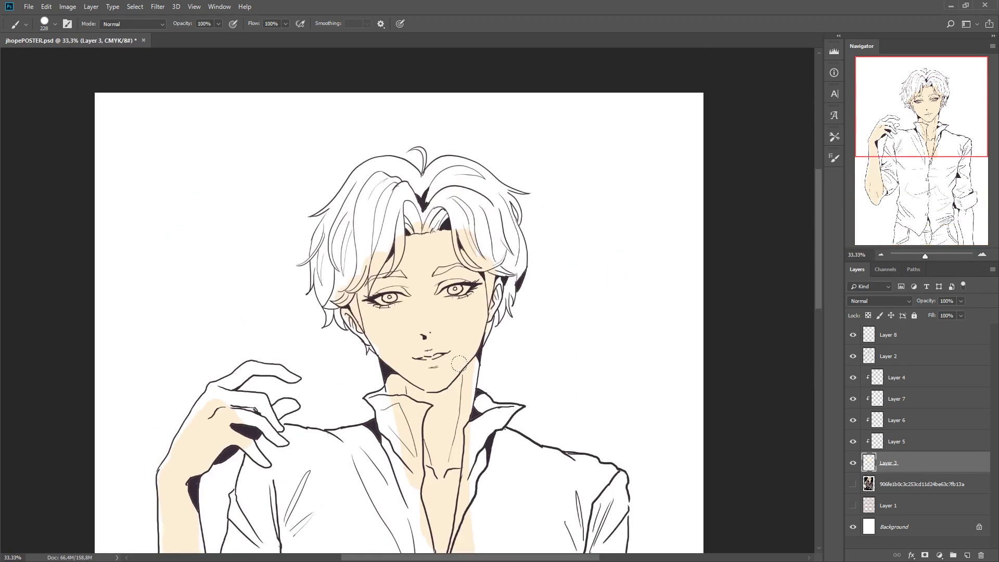
scroll(383, 329, down, 5)
scroll(383, 329, left, 5)
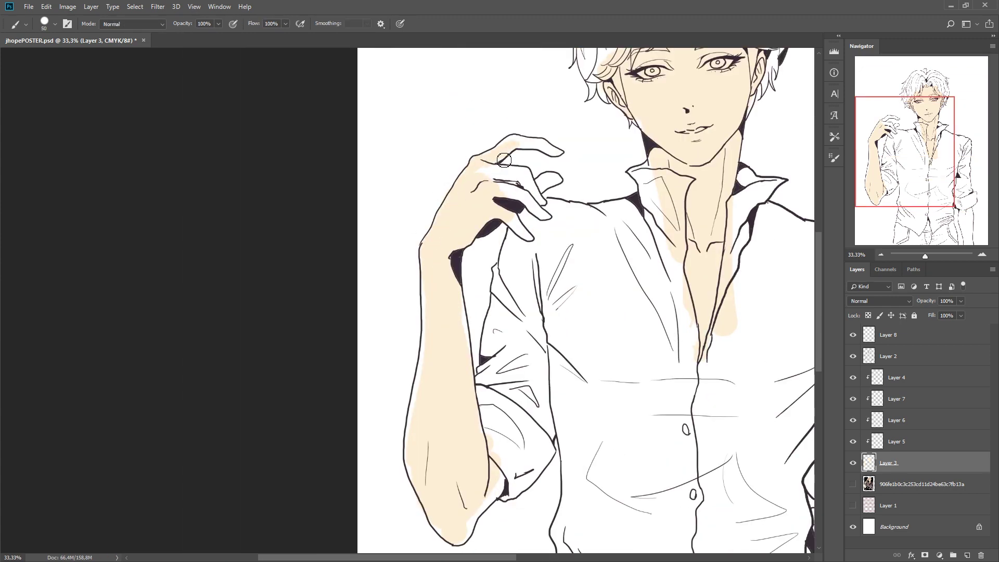
mouse_move(500, 180)
mouse_down()
mouse_move(555, 185)
mouse_move(502, 191)
mouse_up()
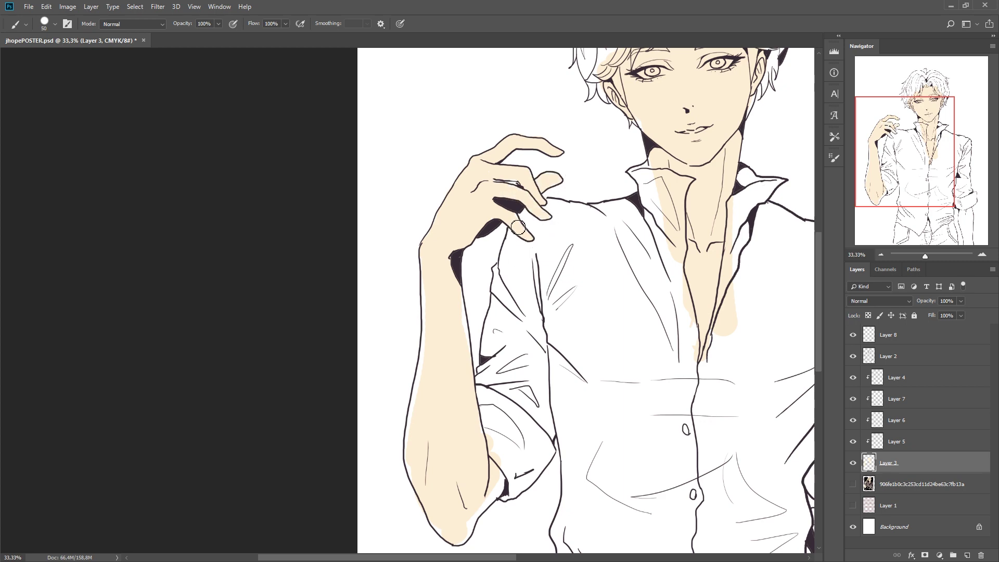
Step: Fill the forearm below the shirt cuff with skin tone
scroll(432, 291, down, 2)
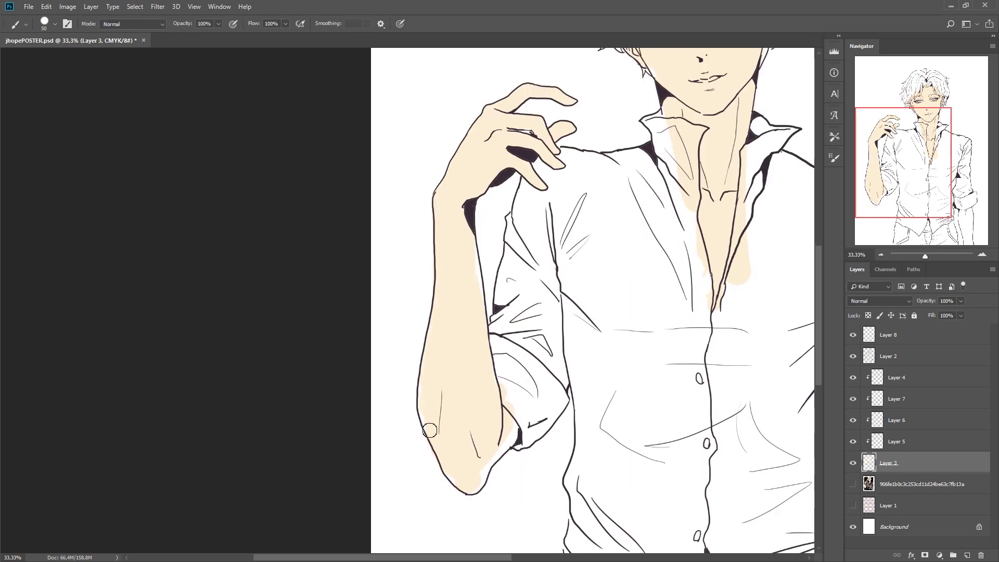
scroll(444, 300, down, 2)
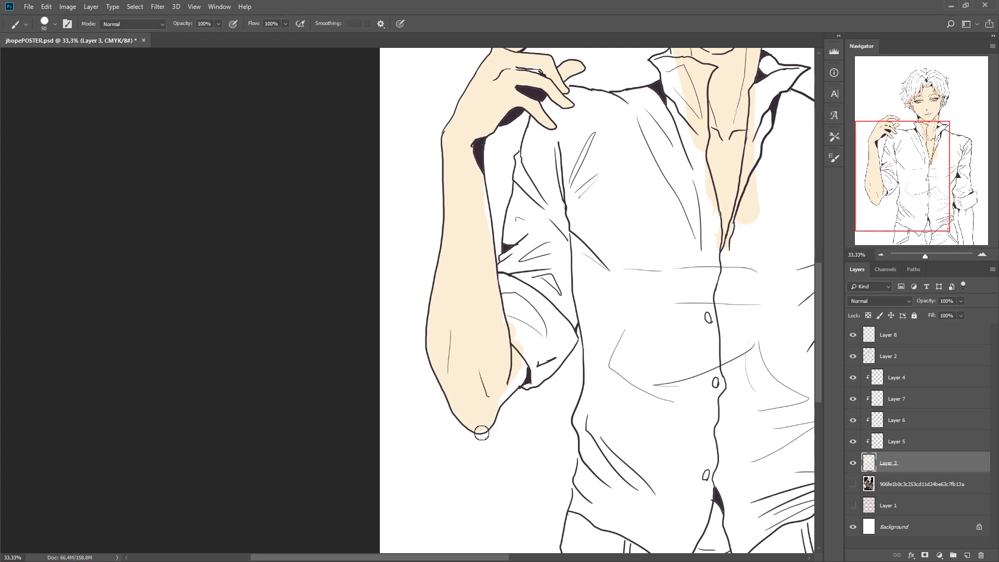
scroll(443, 286, up, 4)
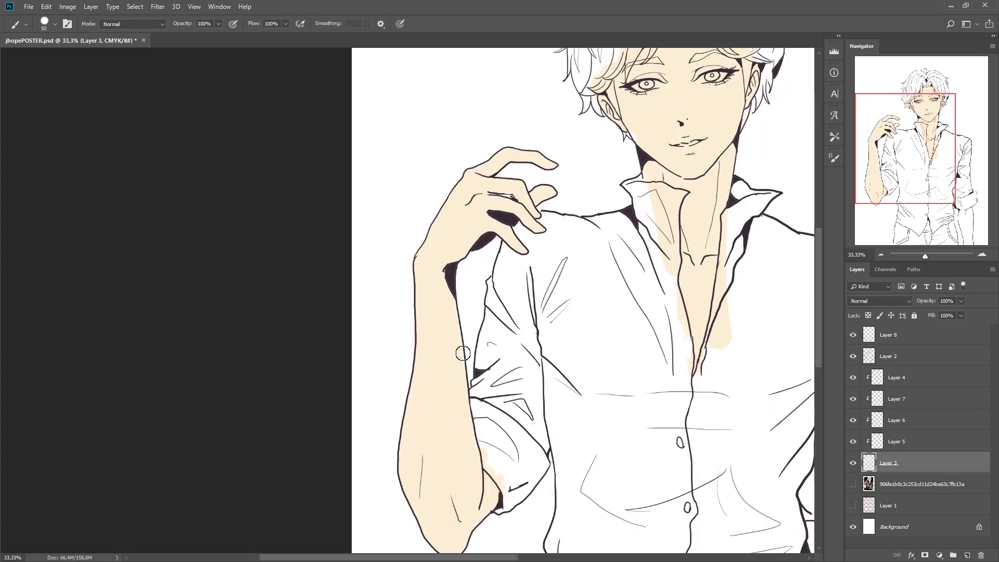
scroll(458, 343, right, 1)
scroll(442, 307, right, 5)
scroll(442, 307, down, 1)
scroll(422, 255, up, 4)
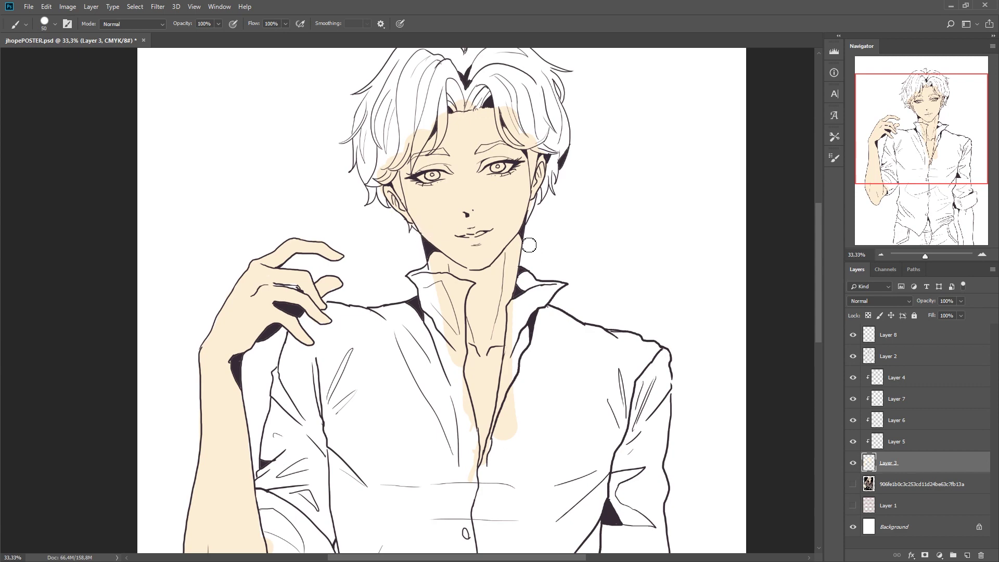
scroll(520, 270, down, 10)
scroll(500, 292, right, 5)
mouse_move(470, 313)
mouse_down()
mouse_move(463, 350)
mouse_move(492, 437)
mouse_up()
mouse_move(474, 365)
mouse_down()
mouse_move(475, 296)
mouse_move(494, 293)
mouse_move(540, 357)
mouse_move(535, 446)
mouse_up()
drag(521, 291, 510, 409)
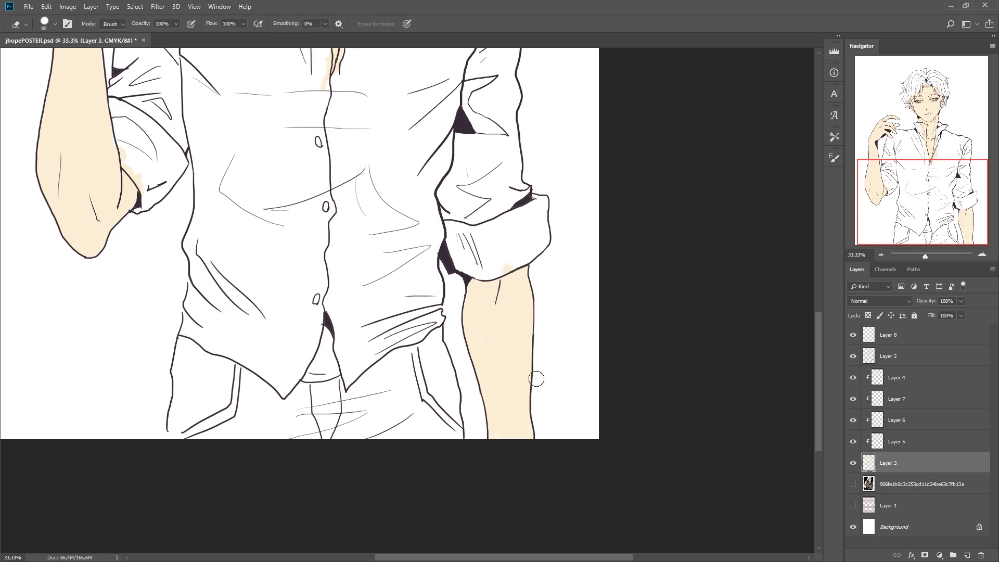
scroll(499, 297, up, 10)
scroll(500, 297, left, 5)
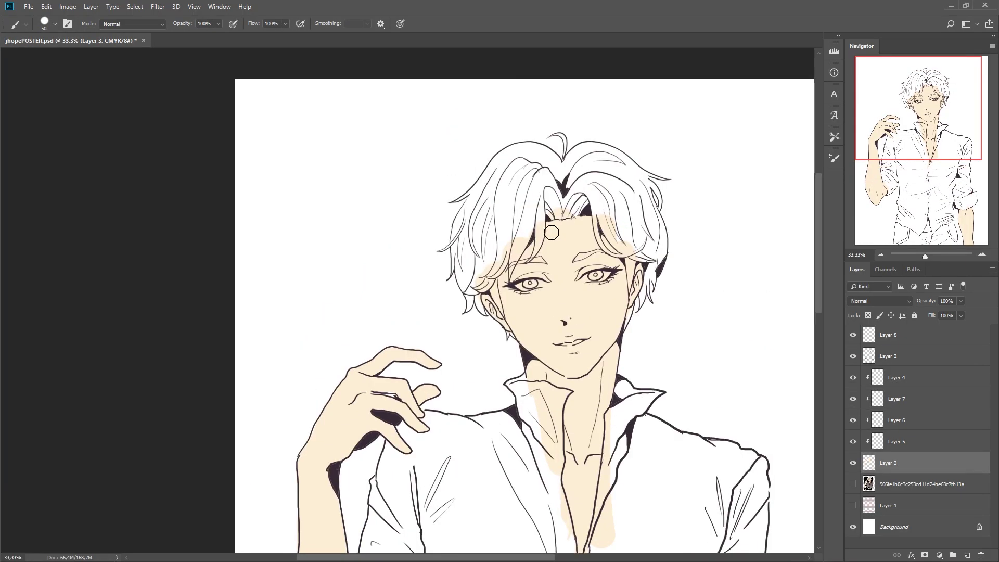
Step: Sample dark navy and paint it across the top and left of the hair
drag(499, 187, 640, 200)
mouse_move(599, 167)
mouse_down()
mouse_move(478, 229)
mouse_move(463, 271)
mouse_up()
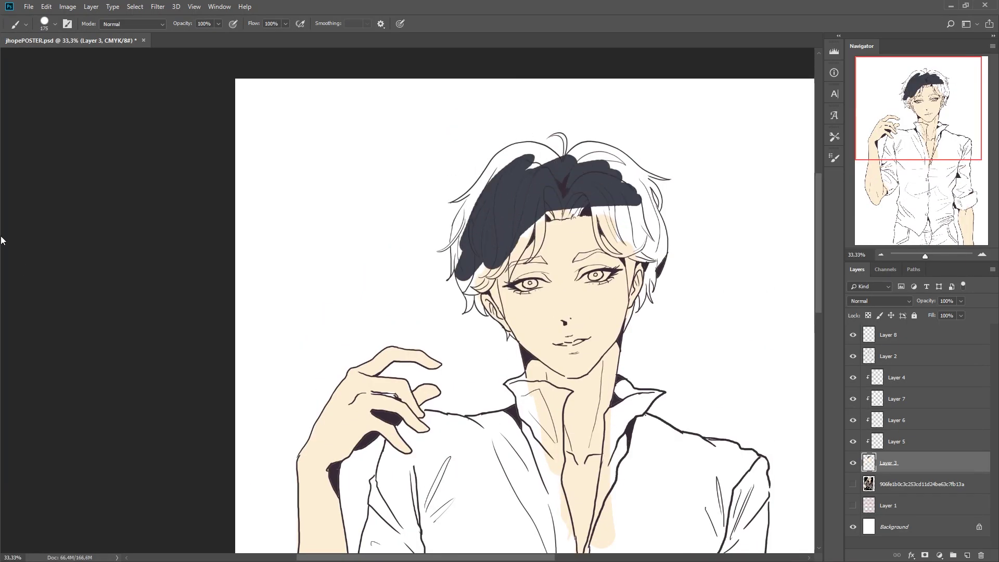
key(ctrl+z)
key(i)
key(b)
mouse_move(500, 211)
mouse_down()
mouse_move(632, 195)
mouse_move(487, 203)
mouse_move(468, 271)
mouse_move(513, 158)
mouse_move(547, 141)
mouse_move(624, 156)
mouse_move(595, 191)
mouse_move(584, 167)
mouse_up()
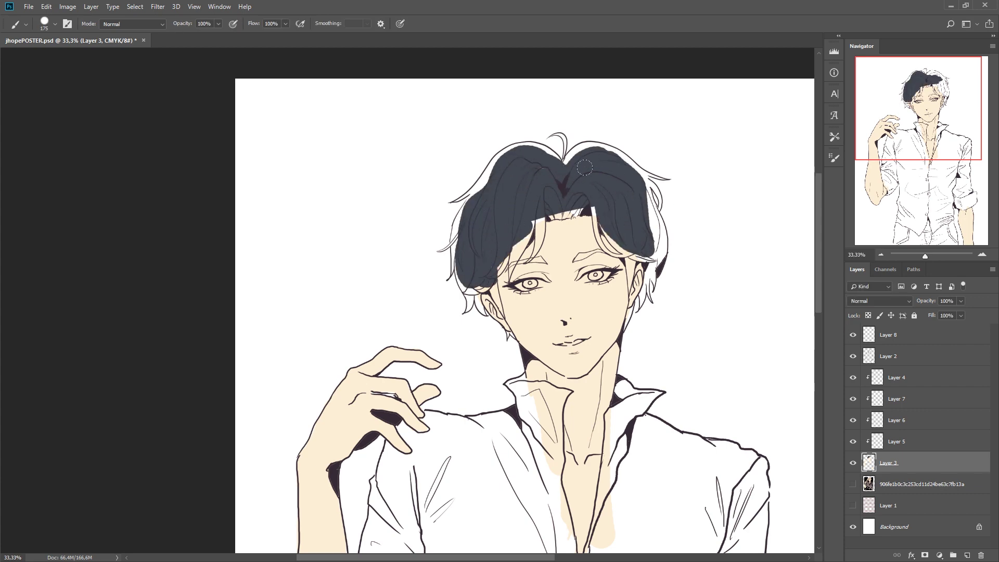
Step: Zoom in and fill the left eyebrow dark with a smaller brush
click(983, 255)
click(983, 255)
click(984, 255)
key(bracketleft)
key(bracketleft)
key(bracketleft)
mouse_move(558, 271)
mouse_down()
mouse_move(518, 269)
mouse_move(534, 261)
mouse_move(471, 277)
mouse_move(565, 269)
mouse_up()
key(e)
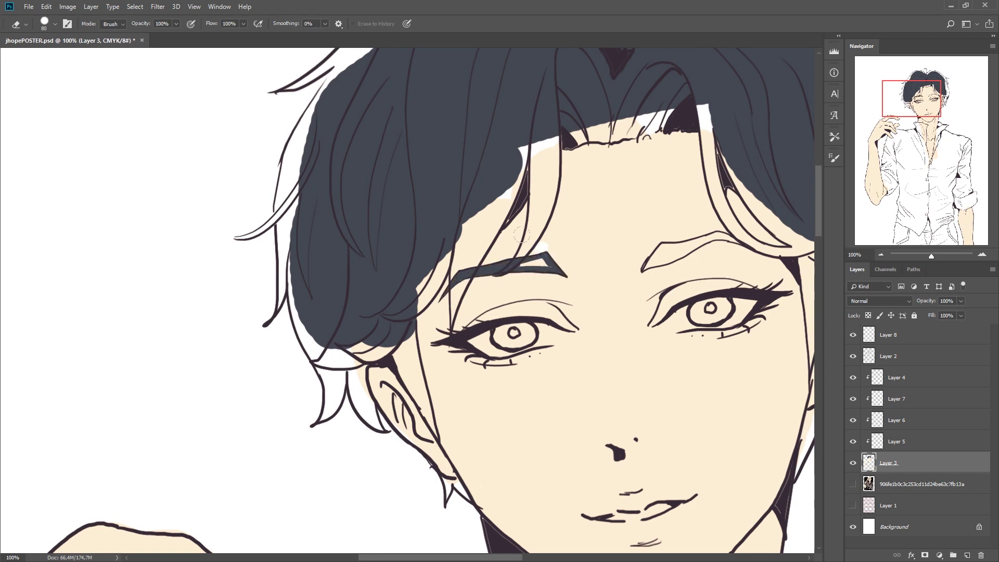
key(b)
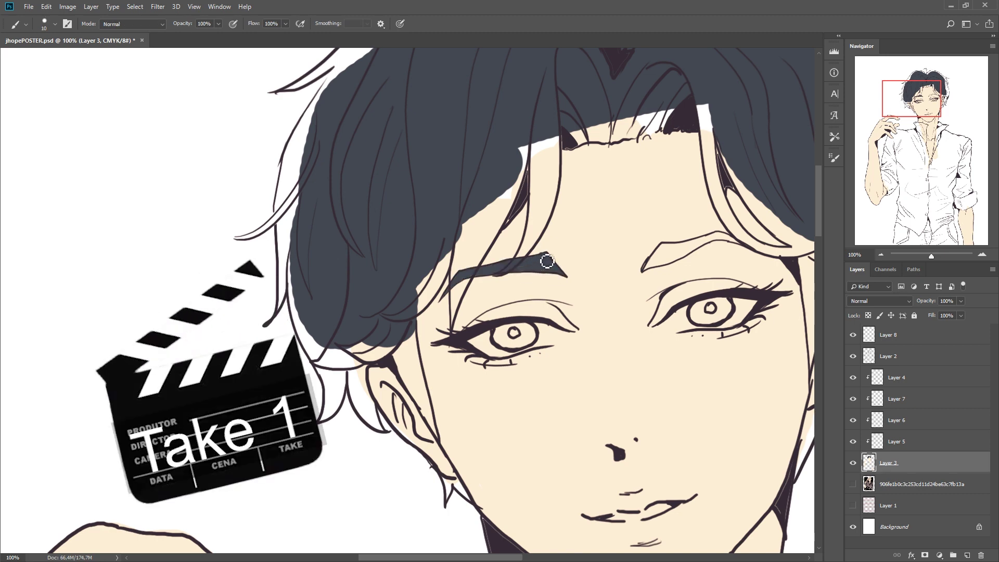
Step: With a larger brush, paint navy into the fringe strands and gaps around the left eyebrow
key(bracketright)
key(bracketright)
mouse_move(542, 136)
mouse_down()
mouse_move(536, 192)
mouse_move(552, 130)
mouse_move(555, 150)
mouse_move(541, 229)
mouse_move(513, 260)
mouse_move(531, 133)
mouse_move(473, 266)
mouse_up()
mouse_move(451, 323)
mouse_down()
mouse_move(450, 250)
mouse_move(472, 219)
mouse_up()
mouse_move(447, 284)
mouse_down()
mouse_move(422, 314)
mouse_move(416, 380)
mouse_move(428, 419)
mouse_move(395, 346)
mouse_move(312, 380)
mouse_up()
scroll(357, 346, up, 5)
scroll(357, 346, right, 3)
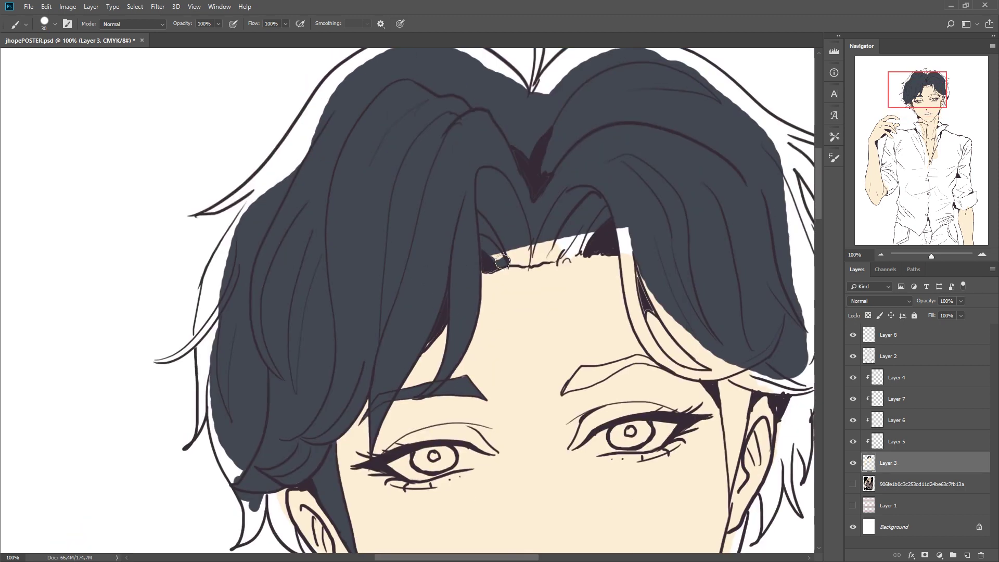
Step: Cover the hairline, ear-side and upper-left edge gaps with navy
drag(503, 261, 594, 242)
scroll(509, 212, left, 5)
scroll(509, 212, down, 1)
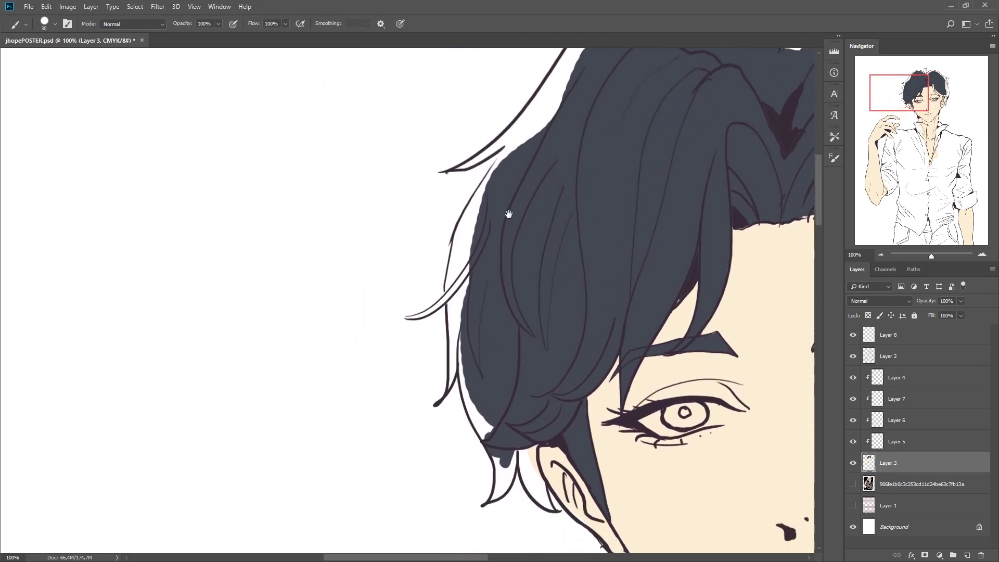
drag(531, 451, 544, 502)
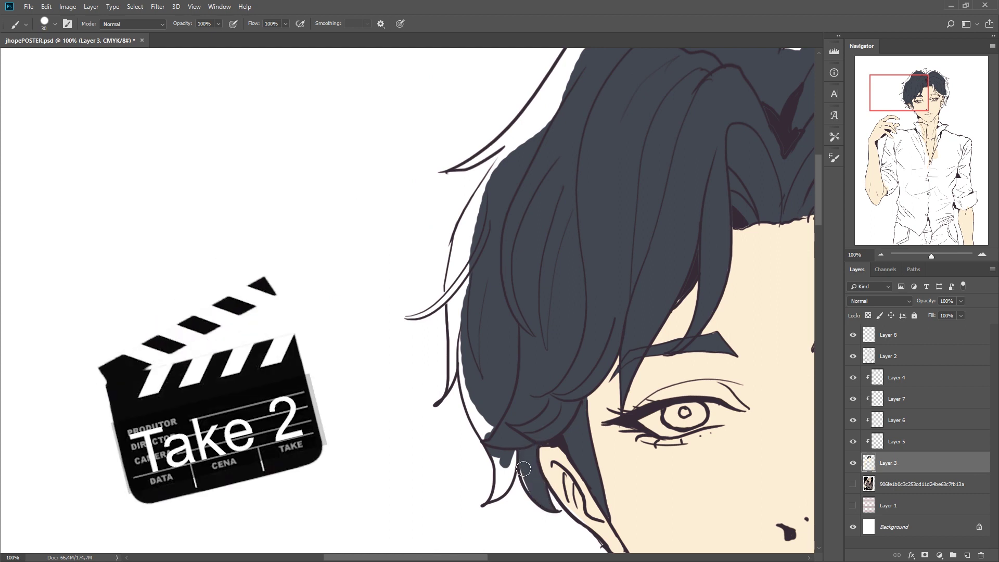
mouse_move(513, 453)
mouse_down()
mouse_move(492, 499)
mouse_move(460, 349)
mouse_move(454, 377)
mouse_move(468, 208)
mouse_move(516, 140)
mouse_up()
scroll(436, 354, up, 5)
mouse_move(436, 353)
mouse_down()
mouse_move(487, 322)
mouse_move(554, 240)
mouse_move(625, 181)
mouse_move(647, 179)
mouse_move(752, 225)
mouse_up()
Step: Fill the hair's top outline, the jaw and ear area, and the temple down to the eyebrow
scroll(417, 345, down, 3)
scroll(417, 346, down, 2)
drag(463, 338, 451, 341)
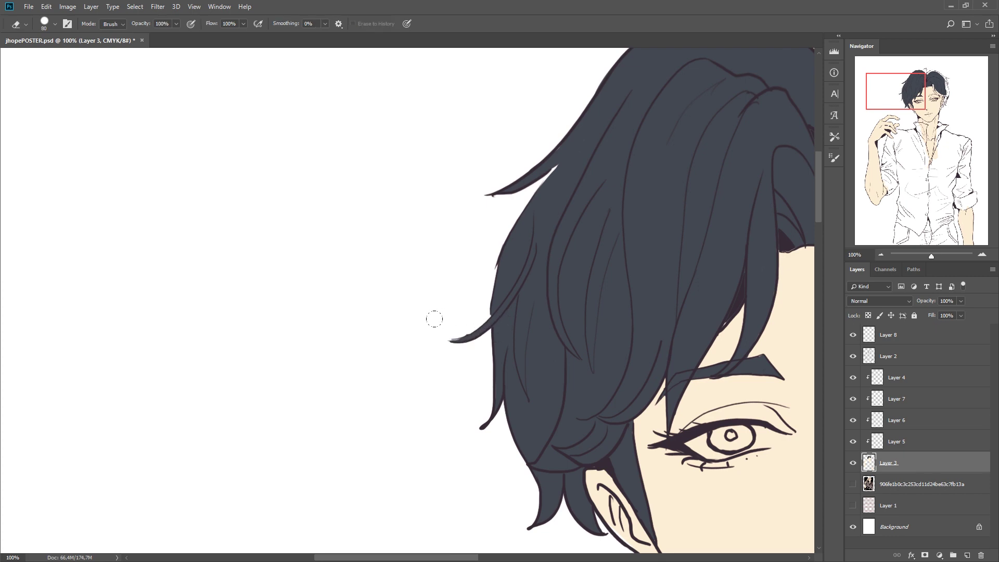
drag(451, 279, 470, 296)
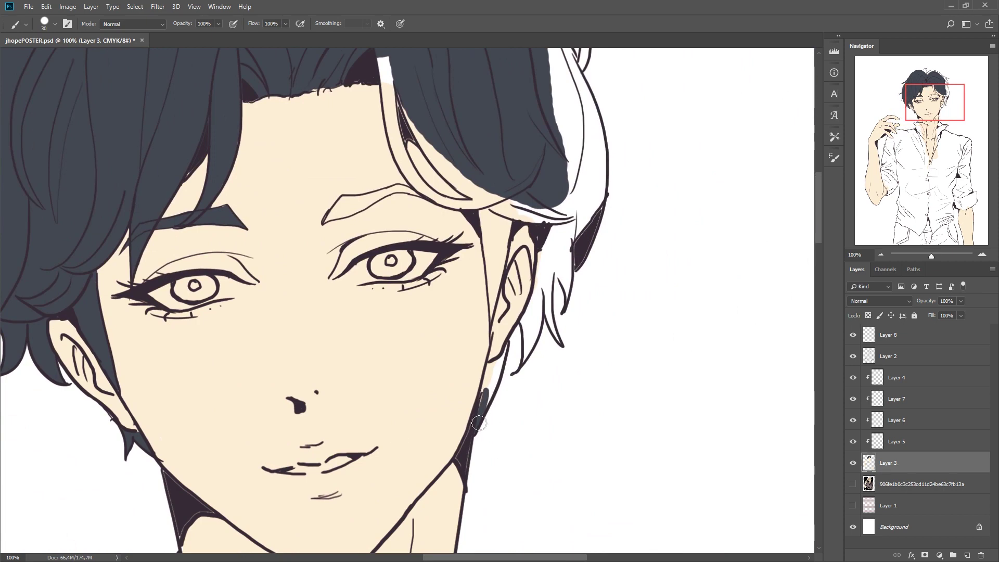
mouse_move(479, 421)
mouse_down()
mouse_move(496, 363)
mouse_move(526, 333)
mouse_move(540, 269)
mouse_move(494, 315)
mouse_up()
mouse_move(478, 200)
mouse_down()
mouse_move(492, 323)
mouse_move(486, 262)
mouse_up()
mouse_move(416, 205)
mouse_down()
mouse_move(417, 182)
mouse_move(432, 268)
mouse_move(448, 292)
mouse_up()
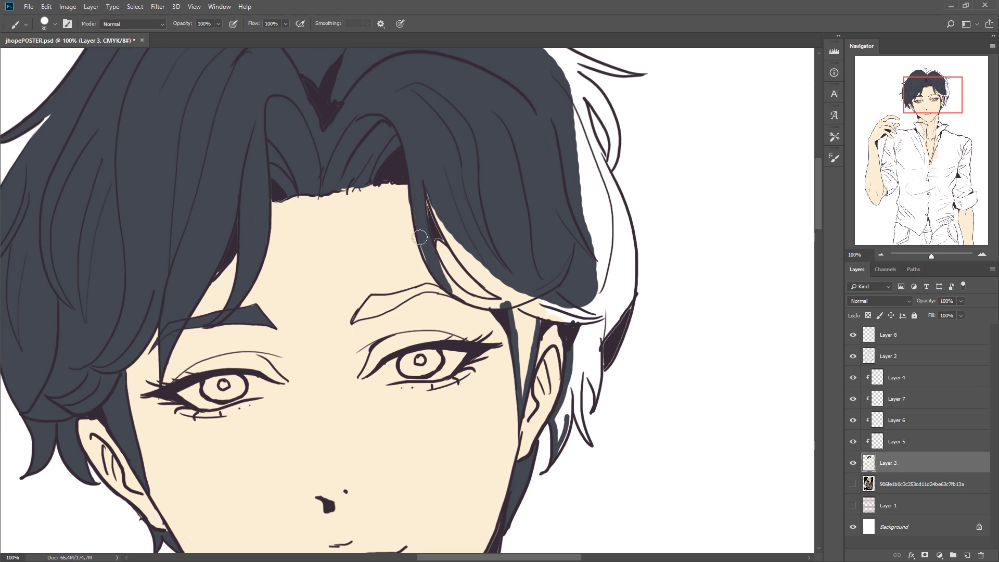
mouse_move(432, 255)
mouse_down()
mouse_move(494, 307)
mouse_move(513, 302)
mouse_up()
Step: Fill the strands beside the ear, the right strand and the upper strand with navy
mouse_move(426, 198)
mouse_down()
mouse_move(513, 294)
mouse_move(520, 374)
mouse_up()
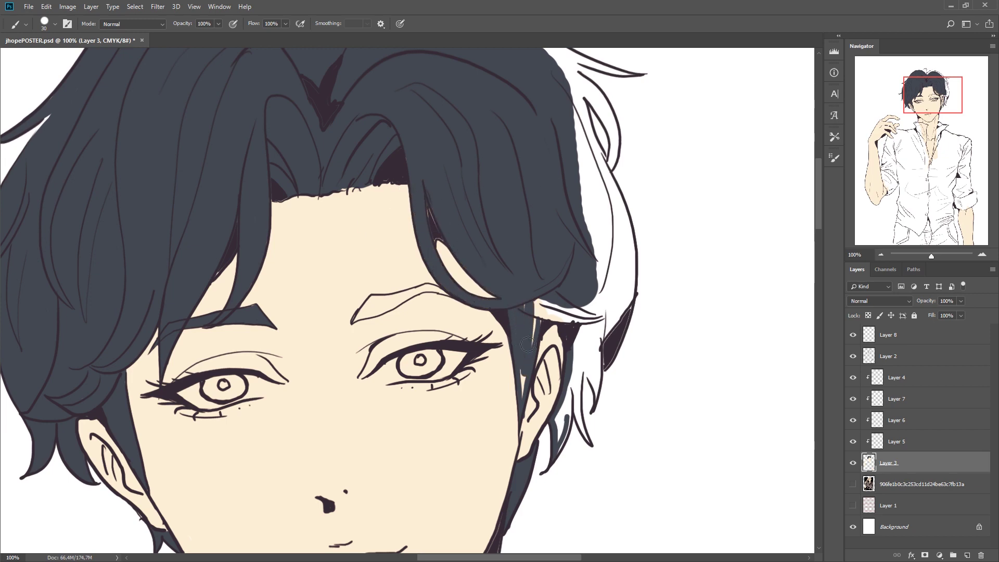
drag(533, 320, 604, 310)
mouse_move(567, 453)
mouse_down()
mouse_move(575, 328)
mouse_move(604, 364)
mouse_up()
drag(627, 296, 598, 382)
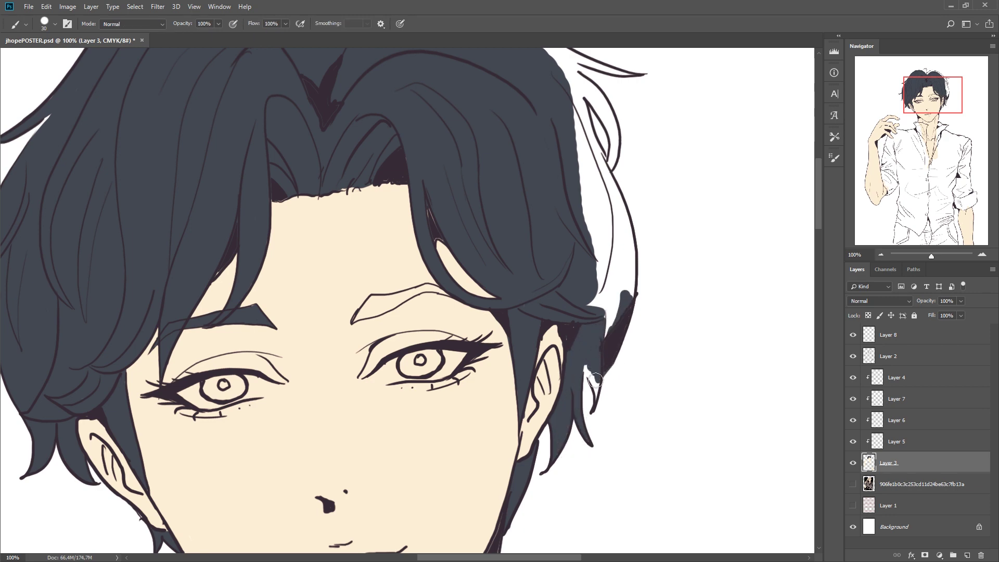
scroll(595, 381, up, 3)
mouse_move(622, 291)
mouse_down()
mouse_move(602, 364)
mouse_move(578, 260)
mouse_move(614, 292)
mouse_up()
scroll(599, 287, up, 4)
mouse_move(572, 333)
mouse_down()
mouse_move(580, 267)
mouse_move(624, 333)
mouse_move(586, 295)
mouse_move(542, 212)
mouse_move(552, 206)
mouse_move(629, 243)
mouse_move(567, 224)
mouse_move(485, 152)
mouse_move(505, 167)
mouse_up()
key(bracketright)
mouse_move(522, 229)
mouse_down()
mouse_move(690, 324)
mouse_move(692, 313)
mouse_up()
mouse_move(515, 271)
mouse_down()
mouse_move(604, 223)
mouse_move(507, 268)
mouse_up()
Step: Draw a thin curled strand sticking up from the crown and trim it with the eraser
key(bracketleft)
key(bracketleft)
drag(466, 205, 513, 260)
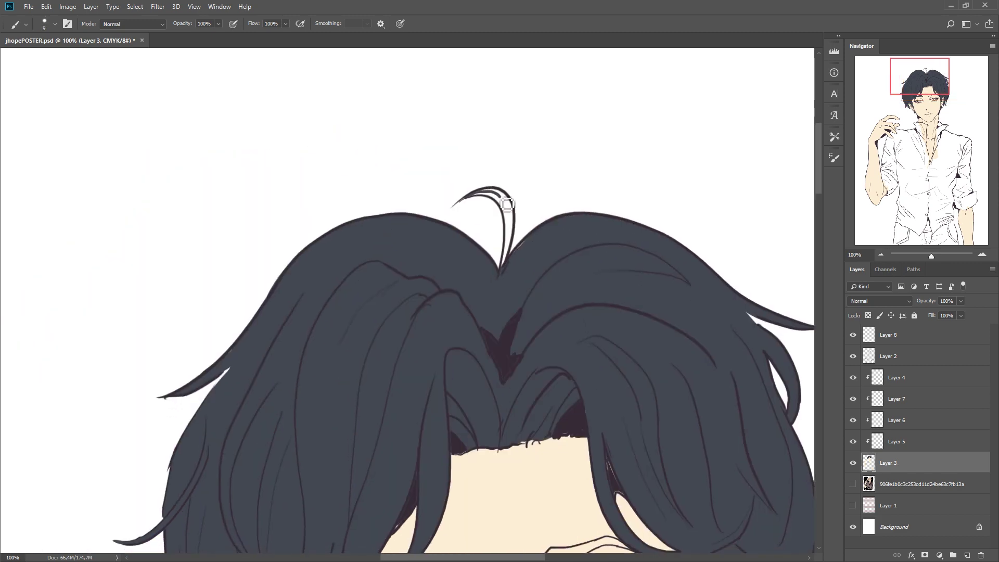
mouse_move(513, 198)
mouse_down()
mouse_move(509, 260)
mouse_move(508, 203)
mouse_move(489, 192)
mouse_move(460, 200)
mouse_up()
key(e)
key(b)
scroll(526, 252, down, 5)
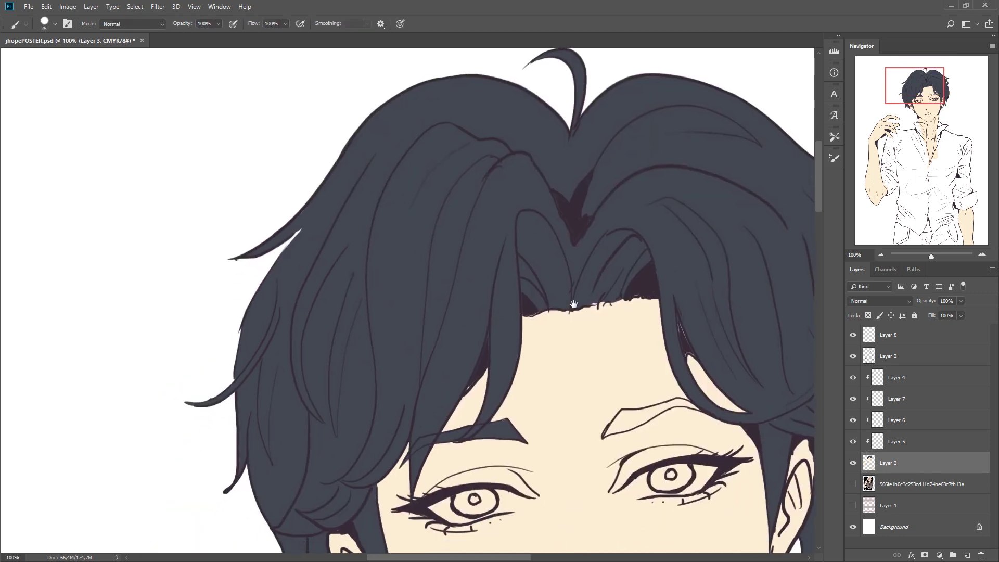
scroll(469, 349, down, 5)
scroll(468, 348, left, 3)
scroll(231, 358, right, 1)
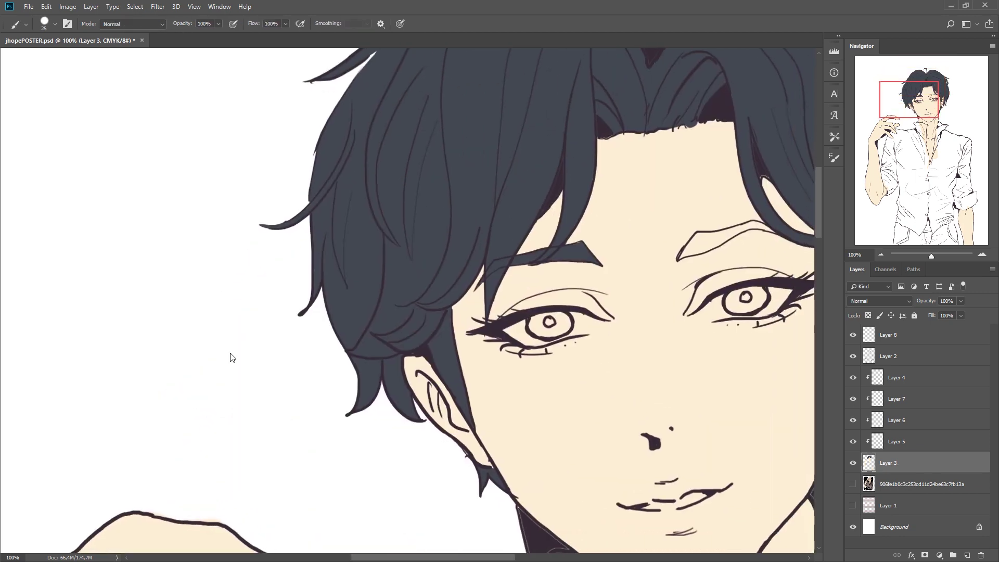
Step: Colour both irises warm brown, fill the right eyebrow dark, and zoom out to the full canvas
drag(559, 325, 559, 325)
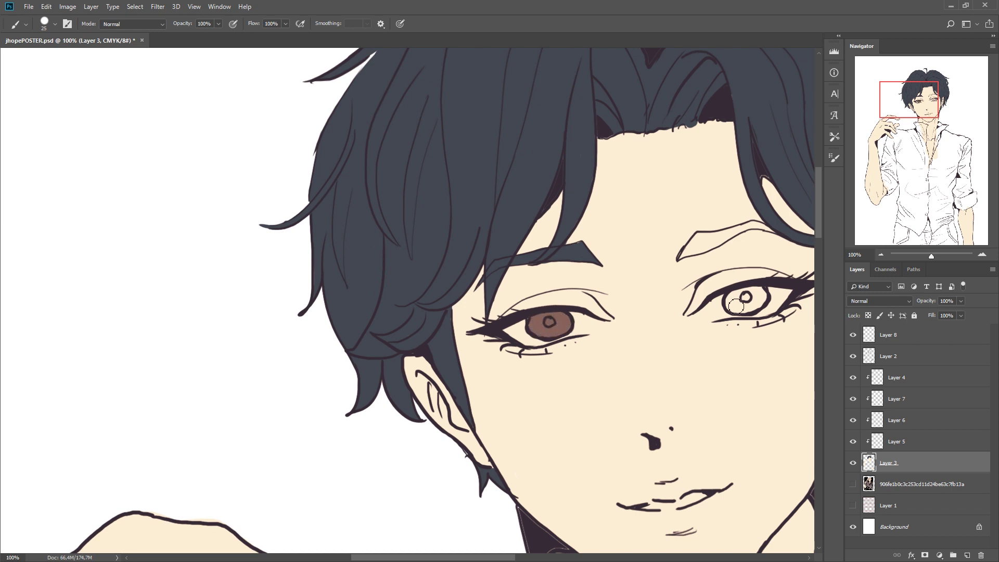
drag(736, 307, 761, 291)
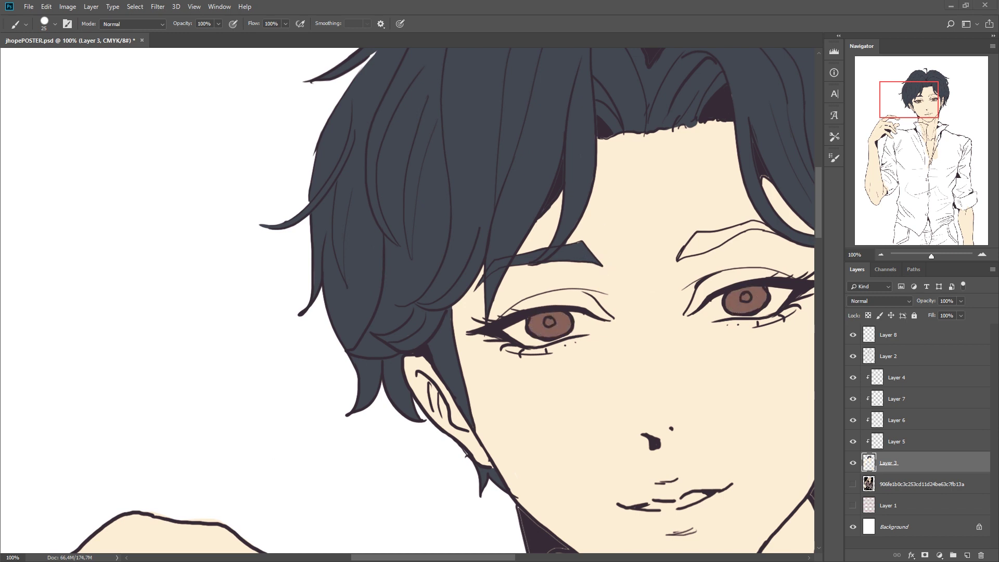
scroll(593, 248, right, 1)
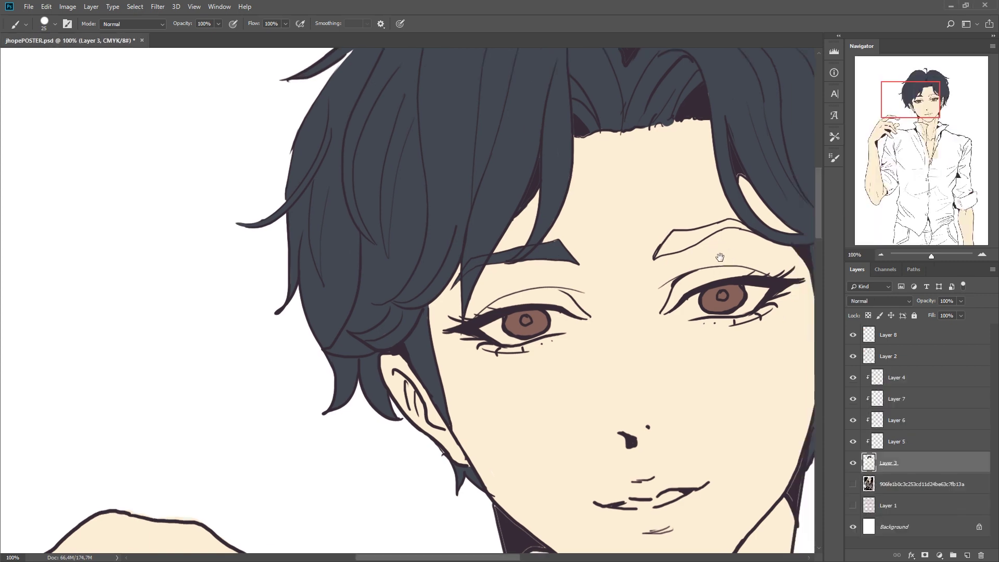
scroll(592, 247, right, 3)
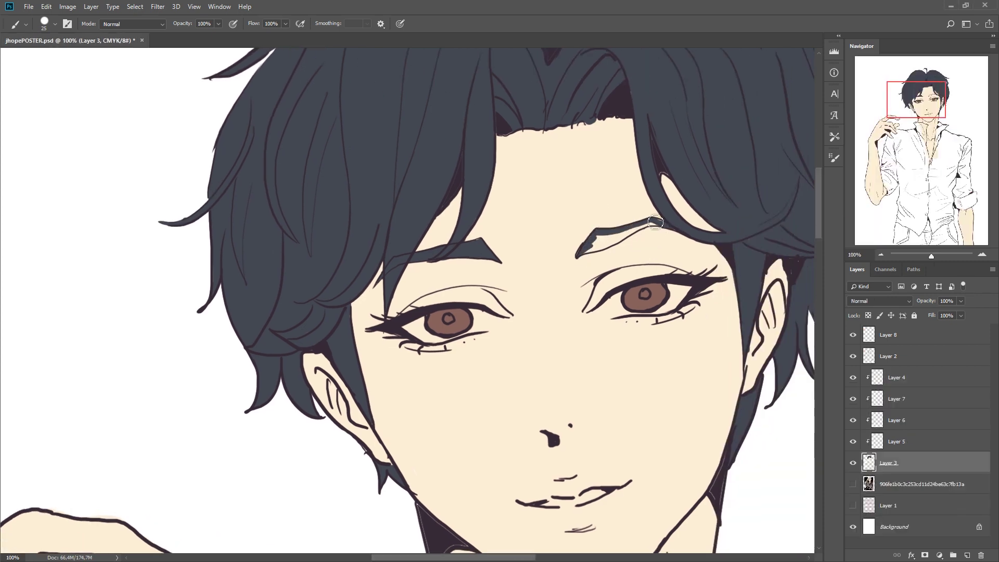
drag(655, 223, 628, 235)
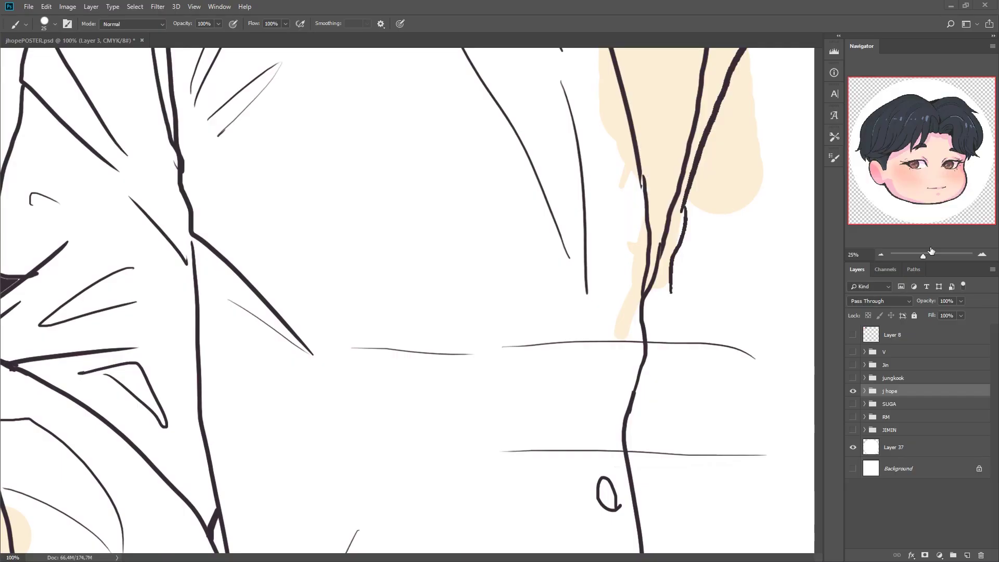
drag(931, 256, 922, 258)
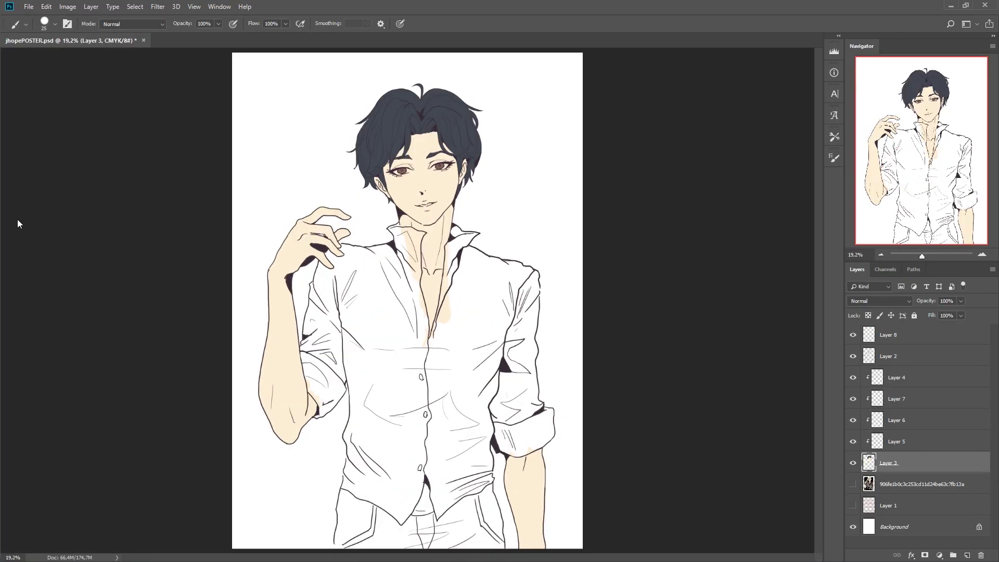
Step: Sample tan to paint the shirt and sleeves, then paint the jeans blue
key(ctrl+minus)
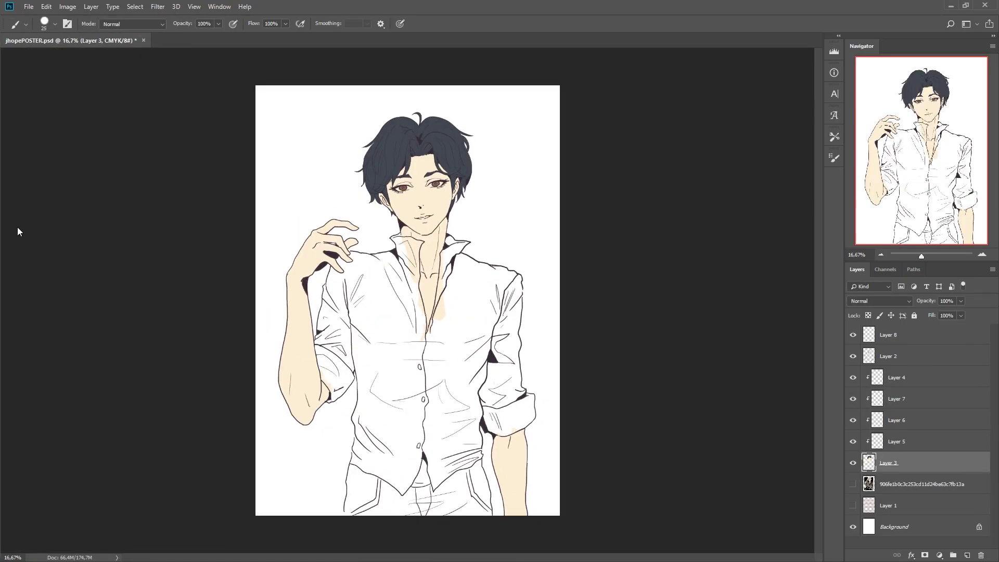
key(i)
key(b)
drag(472, 287, 418, 446)
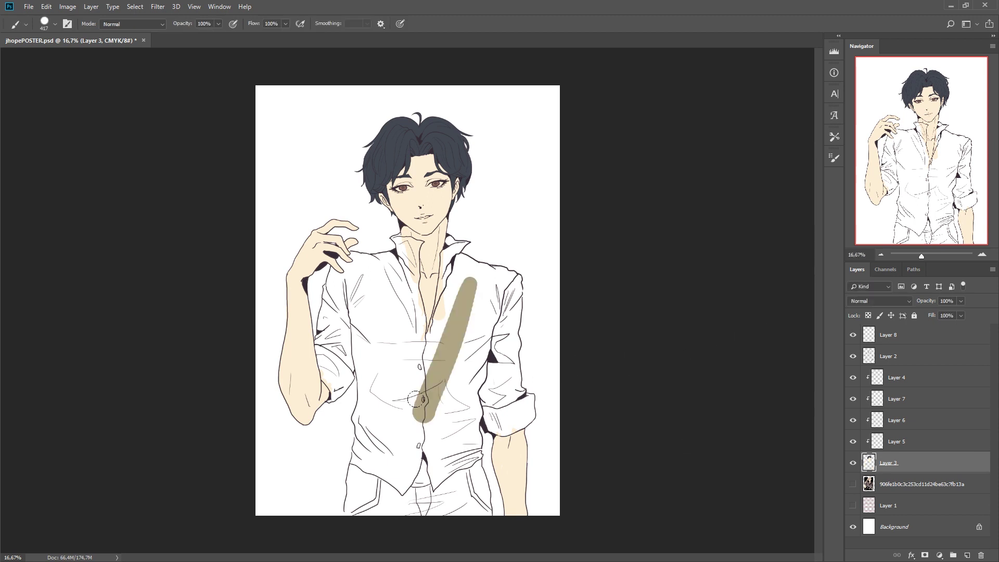
mouse_move(471, 289)
mouse_down()
mouse_move(432, 437)
mouse_move(507, 396)
mouse_move(452, 468)
mouse_move(376, 387)
mouse_move(369, 308)
mouse_move(336, 295)
mouse_move(359, 260)
mouse_move(455, 287)
mouse_move(511, 317)
mouse_up()
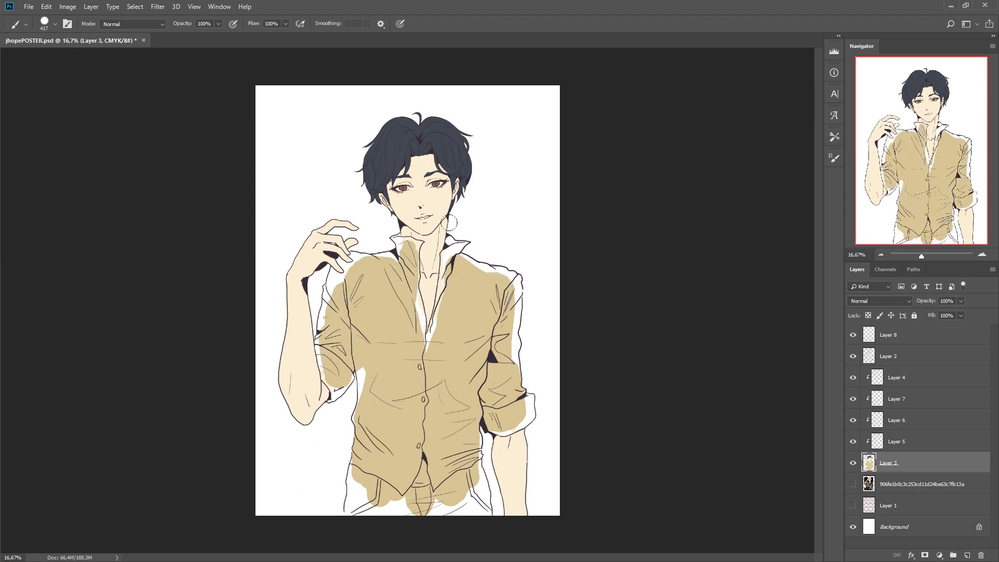
mouse_move(427, 502)
mouse_down()
mouse_move(471, 471)
mouse_move(380, 492)
mouse_move(328, 486)
mouse_up()
Step: Show striped Layer 1 and shift its stripes from pink to tan with a clipped Hue/Saturation adjustment
click(853, 505)
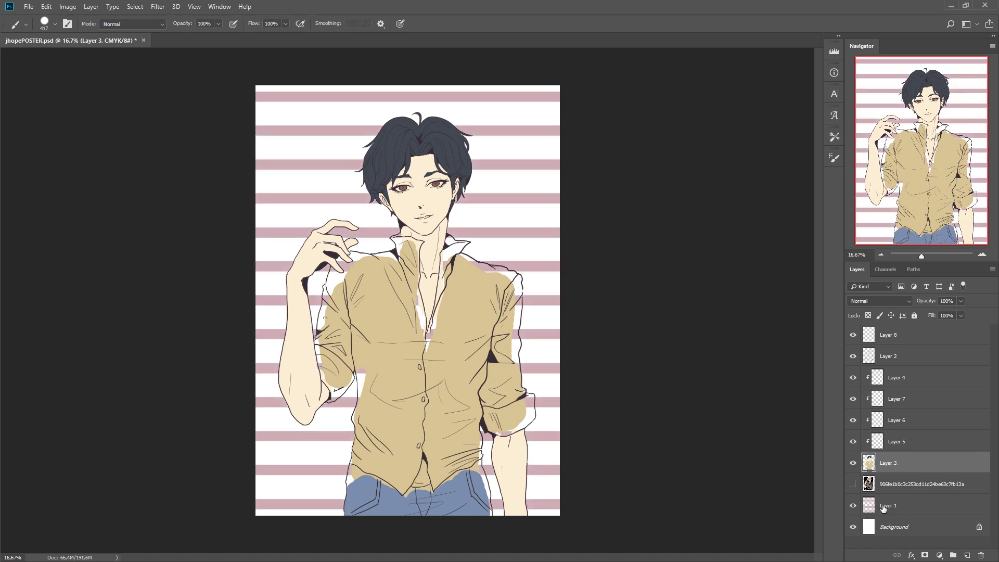
click(882, 512)
click(939, 555)
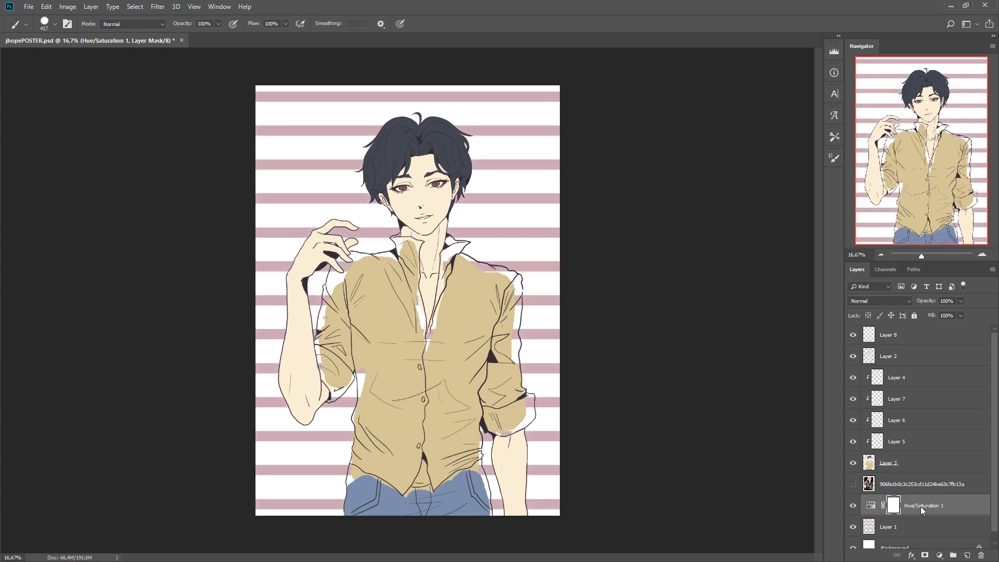
click(920, 507)
mouse_move(714, 109)
mouse_down()
mouse_move(766, 111)
mouse_move(744, 127)
mouse_move(766, 117)
mouse_up()
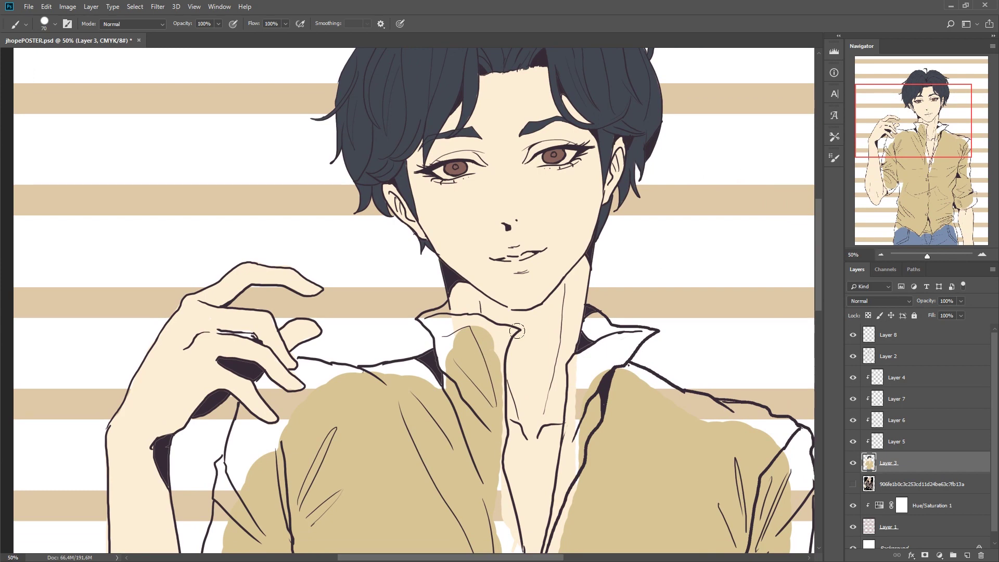
Step: Fill the white gaps at the collar, shoulders, right shirt edge and under the fingers with tan
mouse_move(517, 331)
mouse_down()
mouse_move(495, 338)
mouse_move(423, 318)
mouse_up()
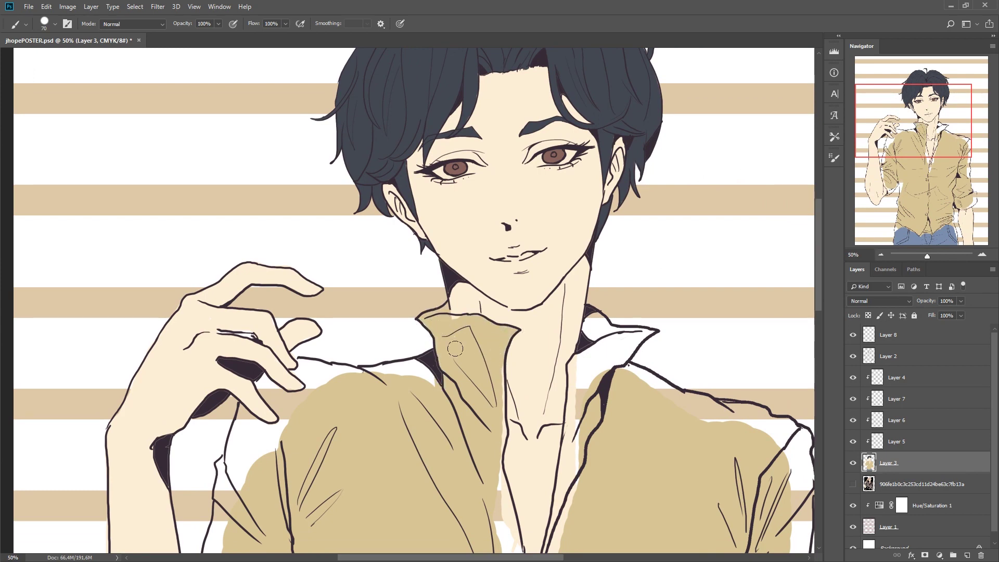
drag(371, 372, 431, 371)
mouse_move(492, 491)
mouse_down()
mouse_move(512, 547)
mouse_move(568, 484)
mouse_move(573, 366)
mouse_move(650, 331)
mouse_move(577, 349)
mouse_move(684, 402)
mouse_up()
scroll(684, 403, down, 2)
scroll(684, 403, left, 5)
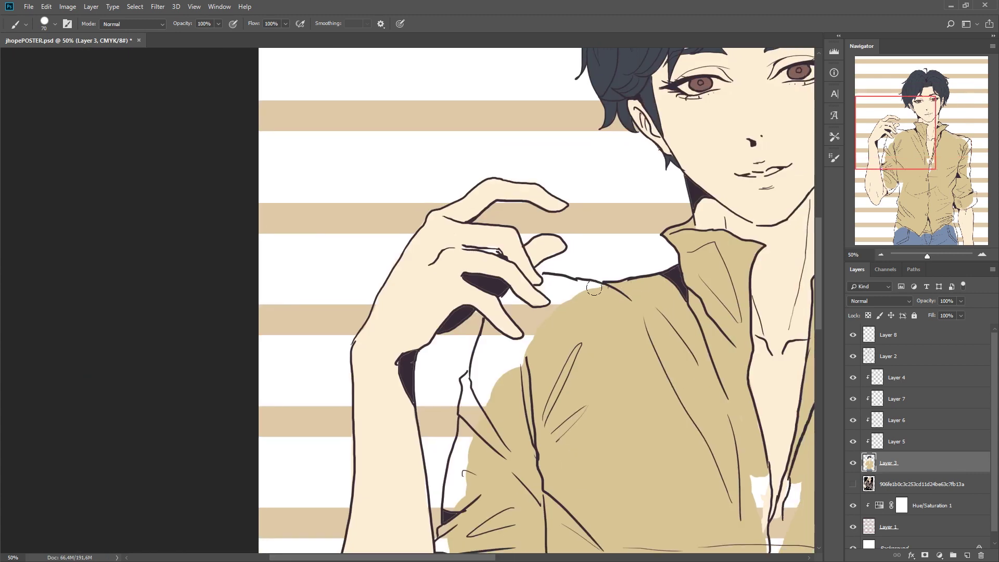
drag(583, 288, 553, 280)
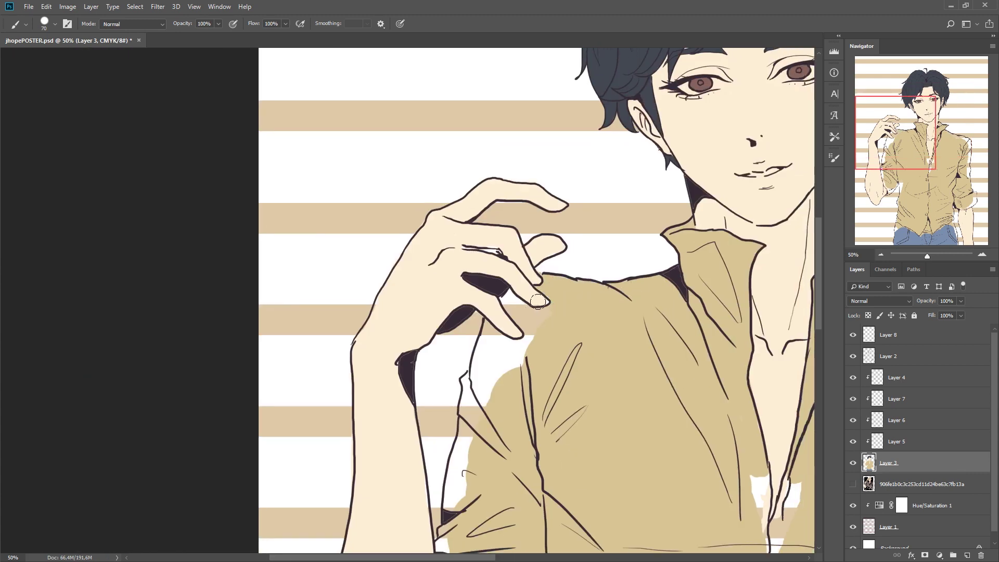
mouse_move(510, 306)
mouse_down()
mouse_move(502, 380)
mouse_move(482, 353)
mouse_move(465, 464)
mouse_up()
Step: Fill tan into the gaps along the arm outline down to the hem
scroll(471, 417, down, 4)
mouse_move(476, 312)
mouse_down()
mouse_move(479, 369)
mouse_move(471, 333)
mouse_up()
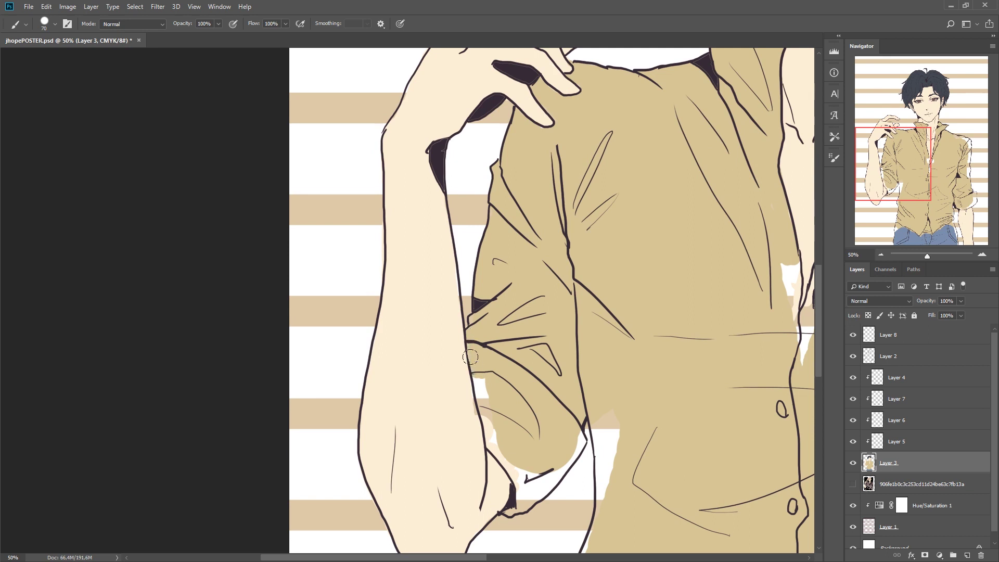
mouse_move(473, 375)
mouse_down()
mouse_move(508, 463)
mouse_move(553, 437)
mouse_move(578, 443)
mouse_move(532, 483)
mouse_up()
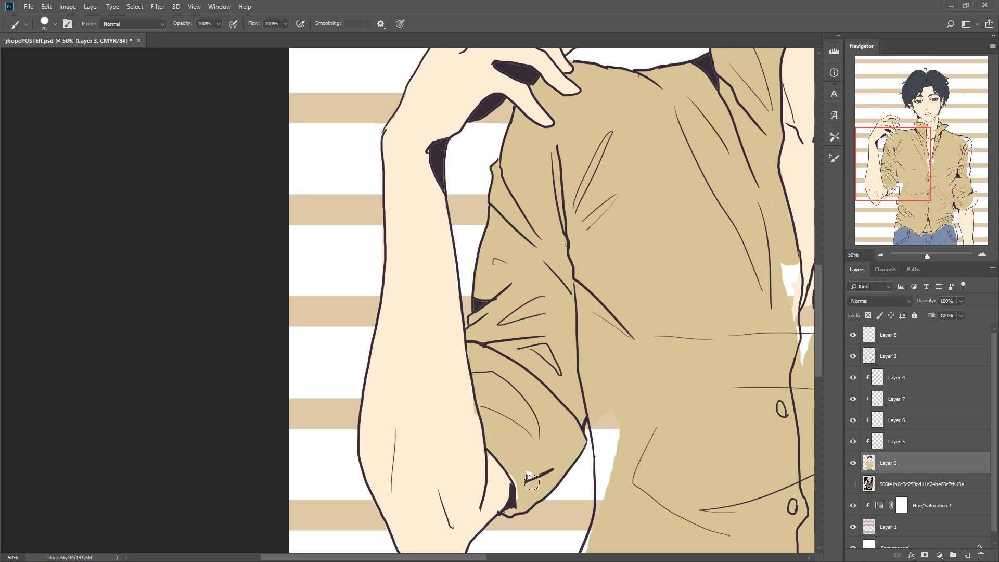
scroll(510, 338, down, 4)
scroll(510, 338, right, 4)
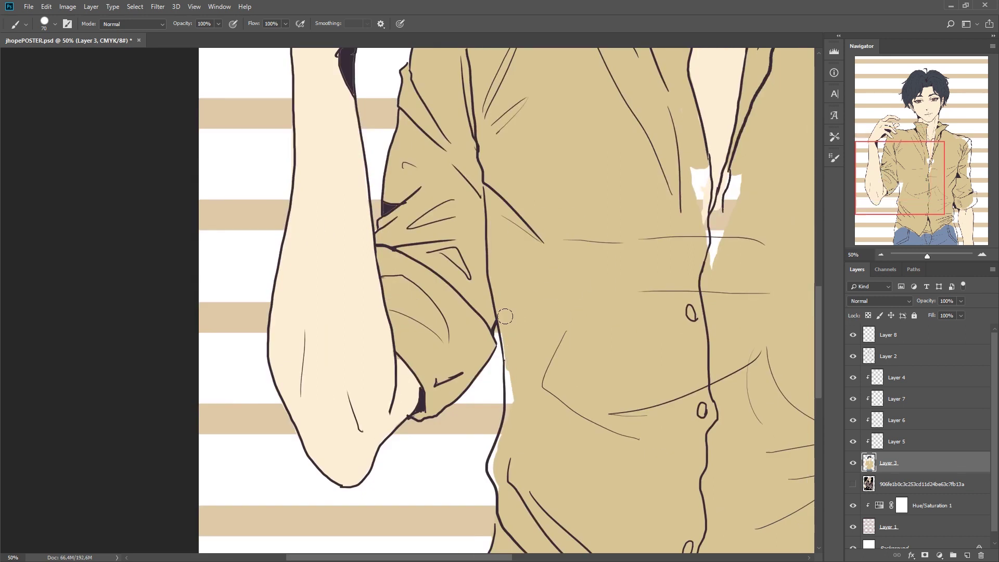
Step: Paint blue into the jeans gaps under the V-shaped hem and skin between the shirt halves
drag(525, 513, 516, 340)
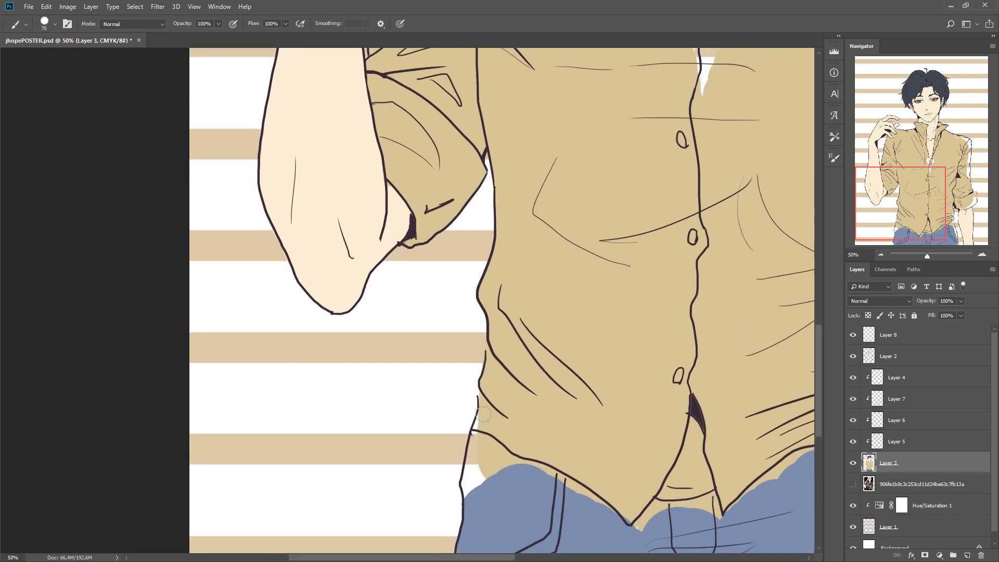
drag(519, 449, 493, 449)
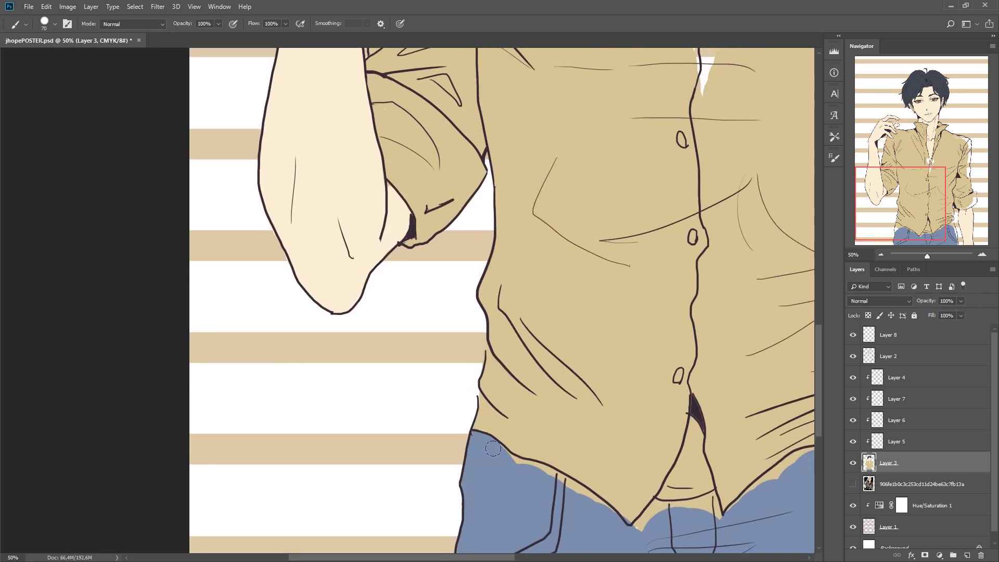
drag(541, 471, 535, 470)
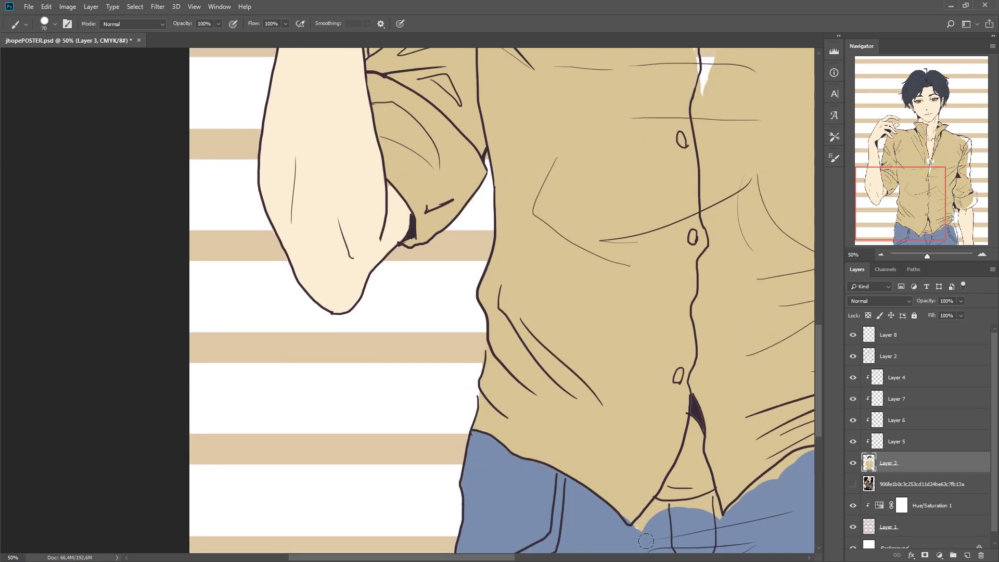
mouse_move(646, 542)
mouse_down()
mouse_move(695, 501)
mouse_move(805, 453)
mouse_move(573, 380)
mouse_move(628, 357)
mouse_move(647, 443)
mouse_up()
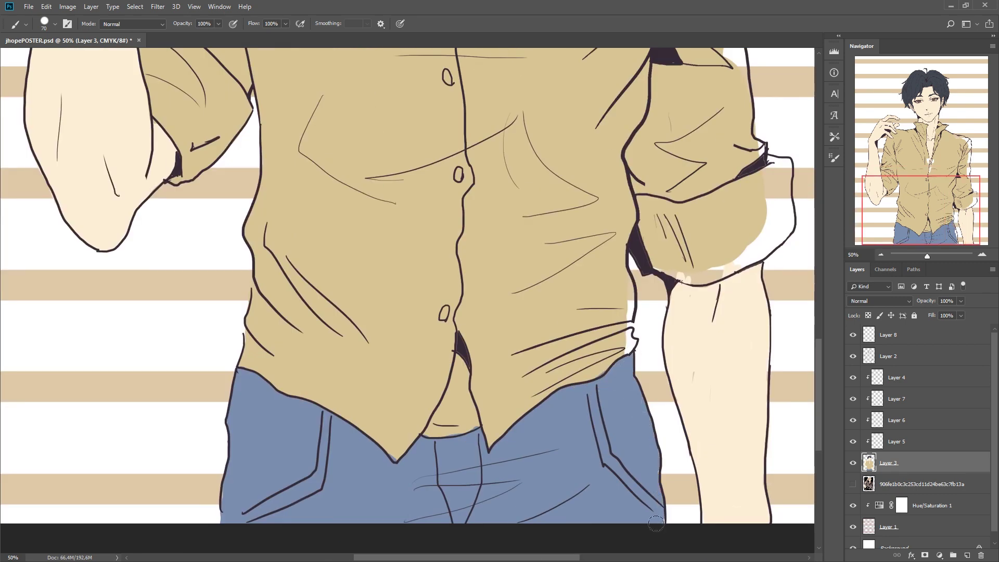
drag(582, 370, 756, 343)
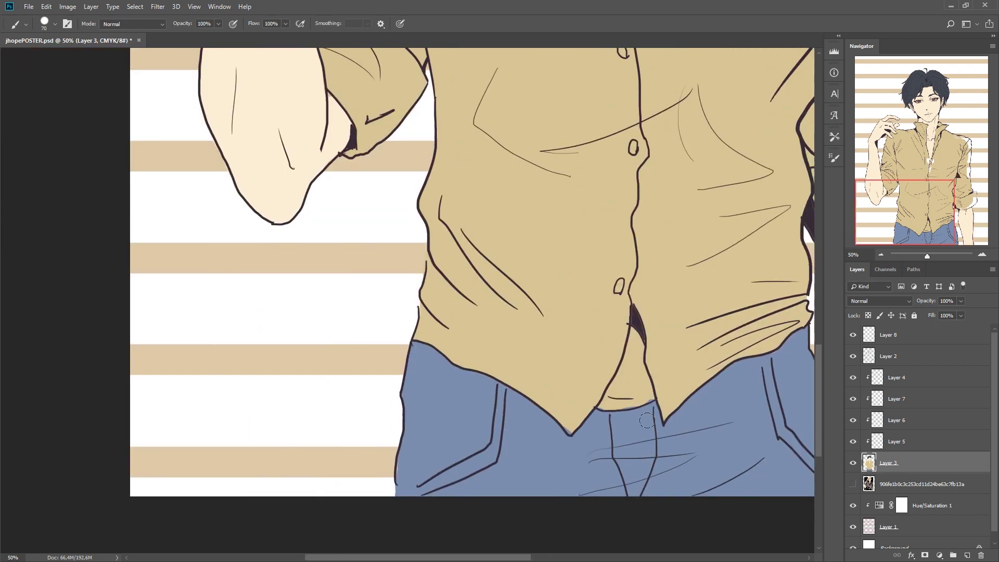
mouse_move(606, 403)
mouse_down()
mouse_move(627, 393)
mouse_move(632, 338)
mouse_move(610, 405)
mouse_up()
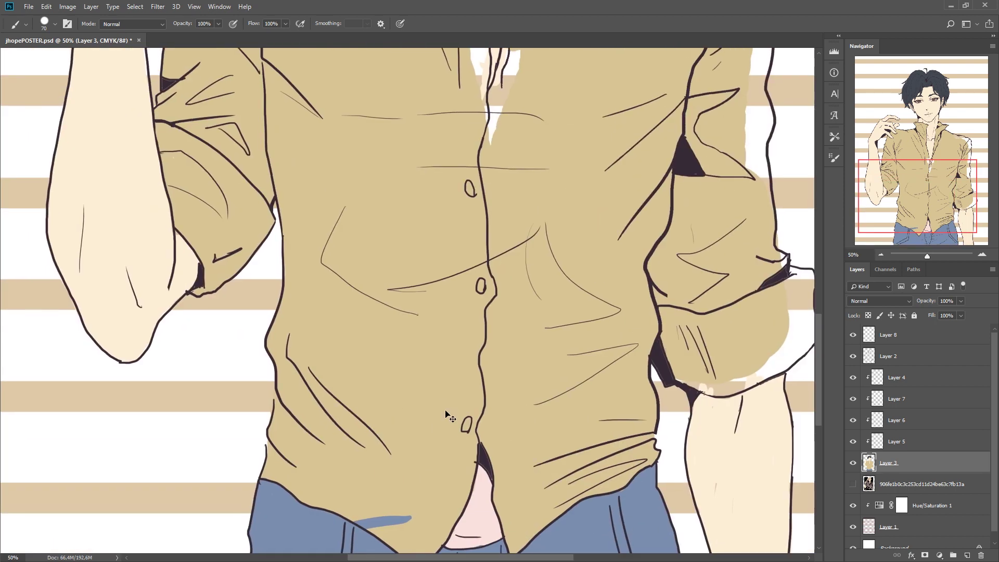
Step: Fill the rolled cuff, the shirt's right edge, the shoulder and the chest patches with tan
drag(445, 376, 123, 537)
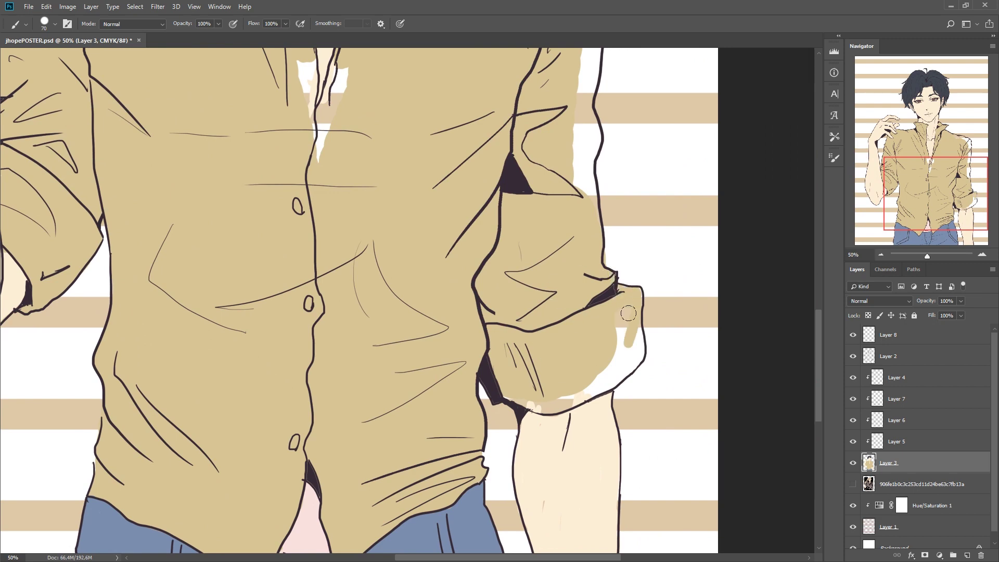
mouse_move(628, 313)
mouse_down()
mouse_move(627, 354)
mouse_move(591, 386)
mouse_up()
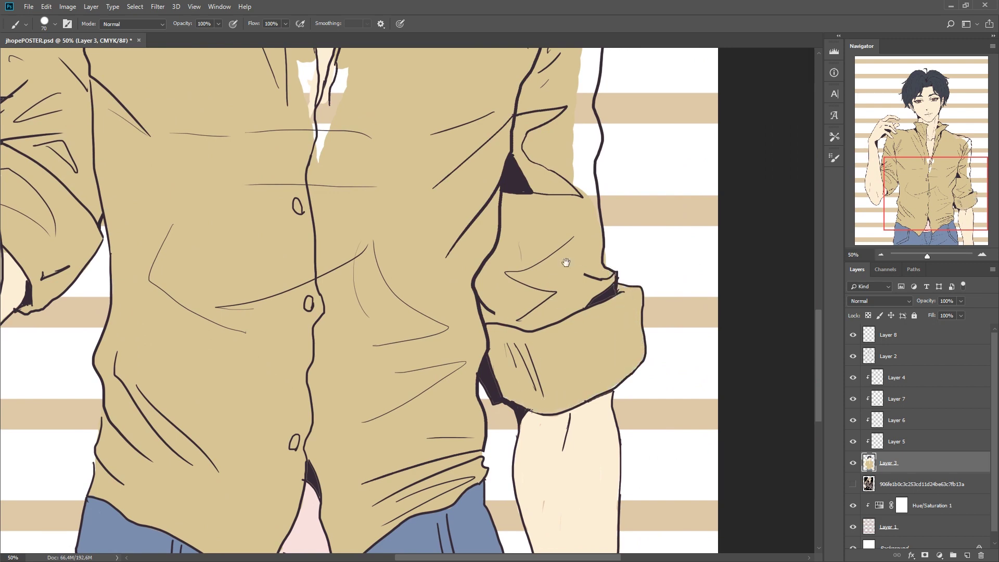
drag(566, 262, 564, 552)
drag(580, 417, 576, 287)
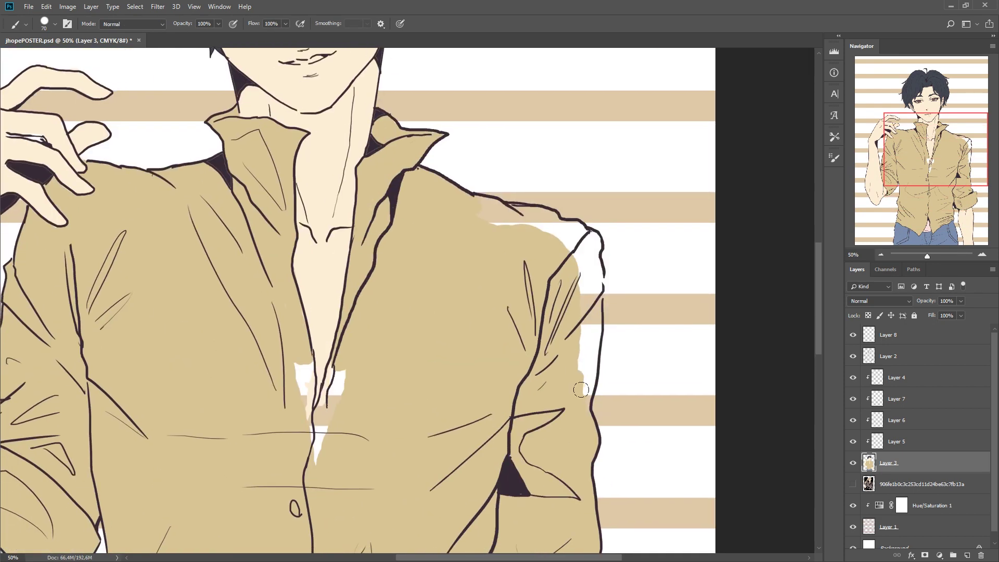
mouse_move(581, 390)
mouse_down()
mouse_move(588, 245)
mouse_move(545, 215)
mouse_move(489, 225)
mouse_up()
mouse_move(330, 364)
mouse_down()
mouse_move(458, 307)
mouse_move(443, 387)
mouse_up()
mouse_move(432, 354)
mouse_down()
mouse_move(429, 316)
mouse_move(372, 400)
mouse_up()
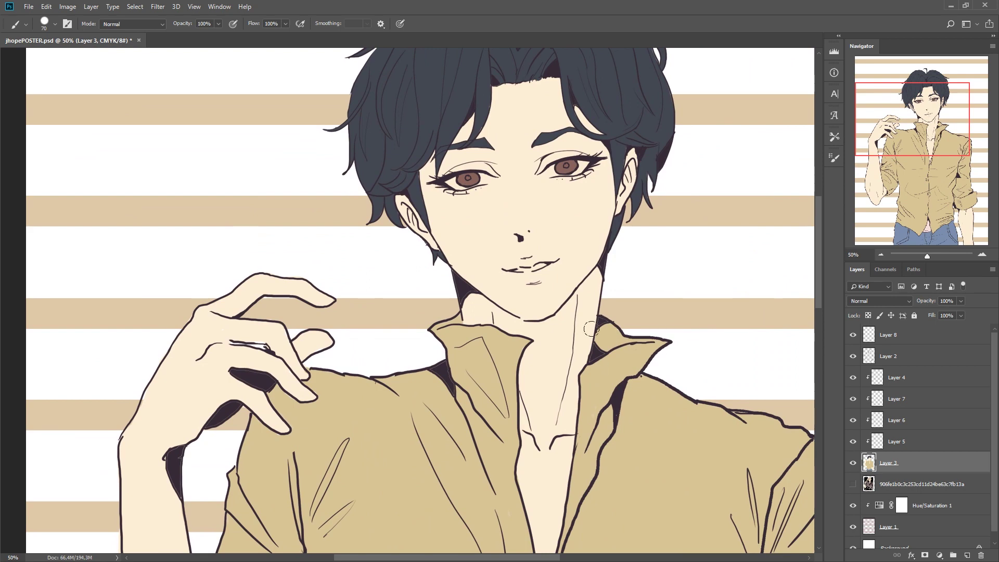
Step: Close the last pale gap in the shirt, zoom out to the whole poster, and save it
drag(591, 329, 540, 375)
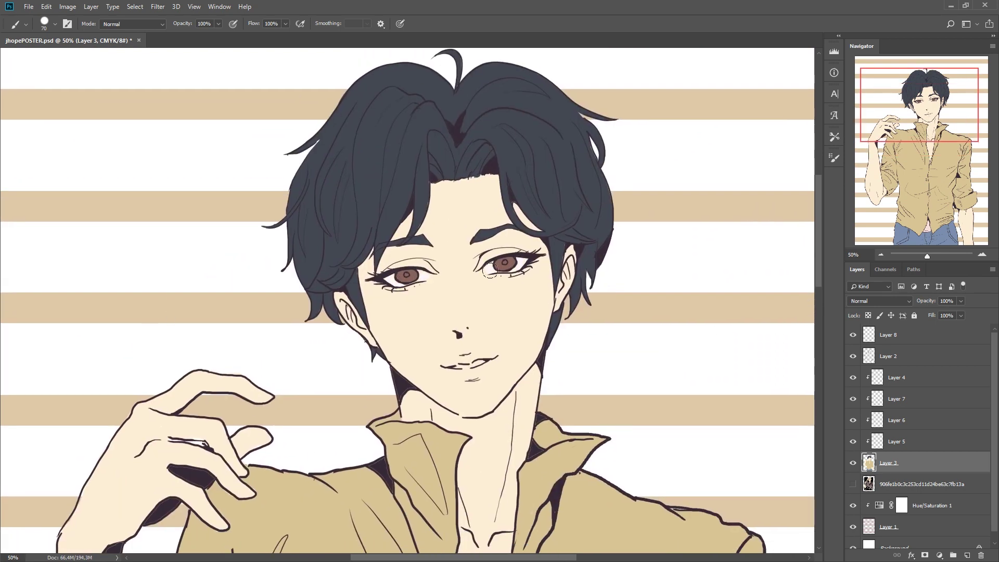
key(bracketleft)
drag(927, 256, 926, 256)
scroll(515, 346, down, 4)
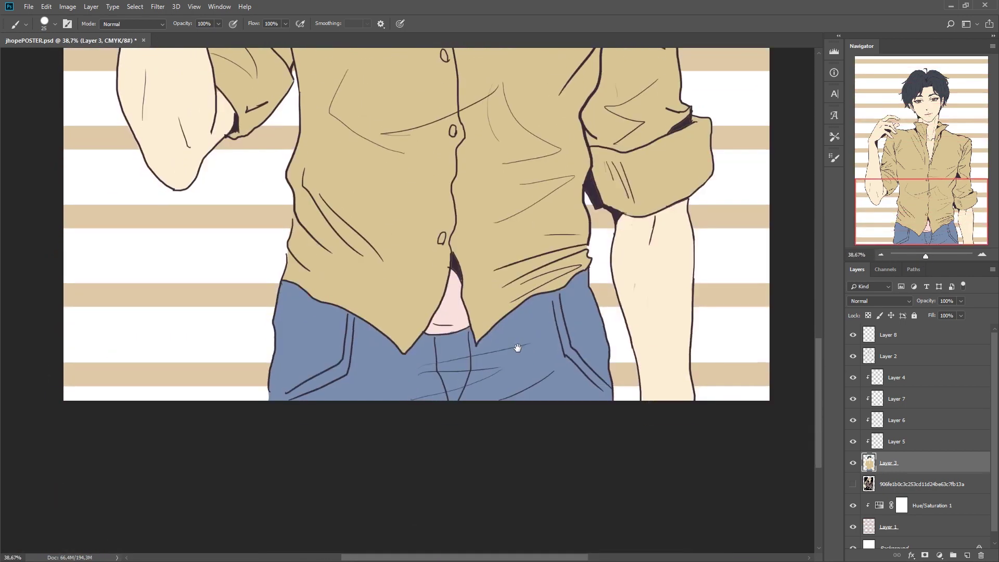
scroll(516, 346, up, 2)
scroll(462, 278, up, 1)
drag(462, 278, 461, 321)
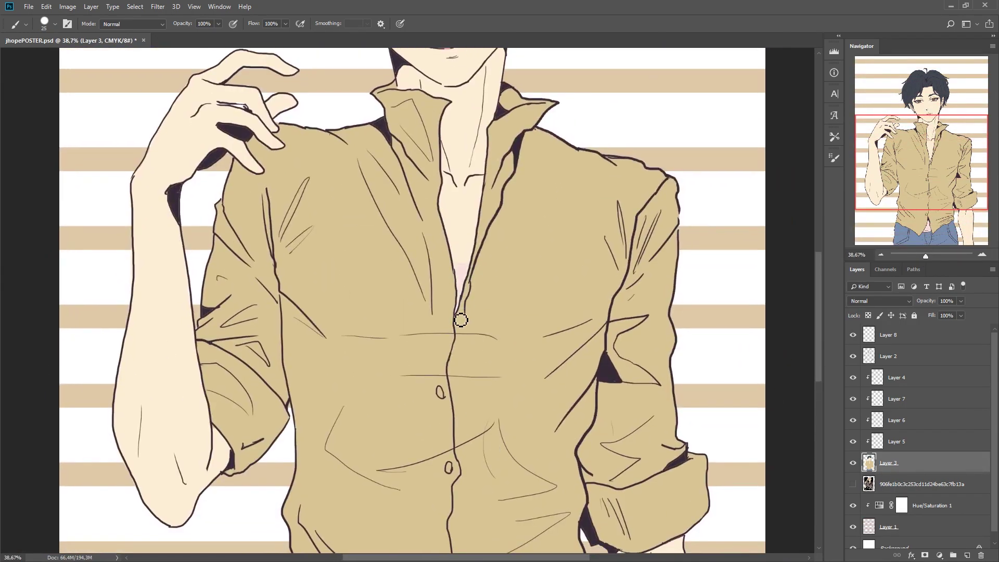
drag(925, 256, 921, 258)
key(ctrl+s)
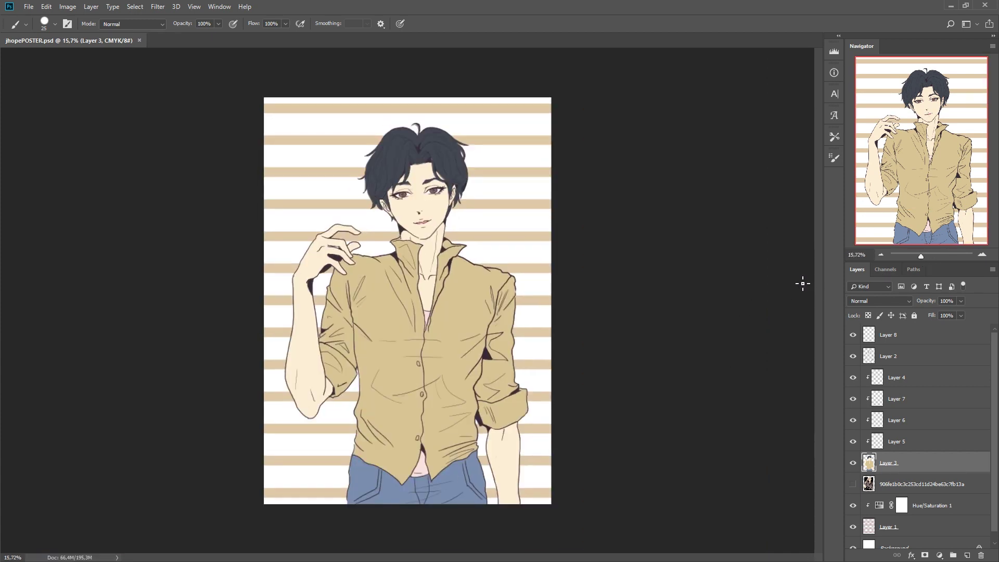
Step: Select clipped Multiply Layer 5 for shadows, toggling layer visibility to check the layers
click(899, 443)
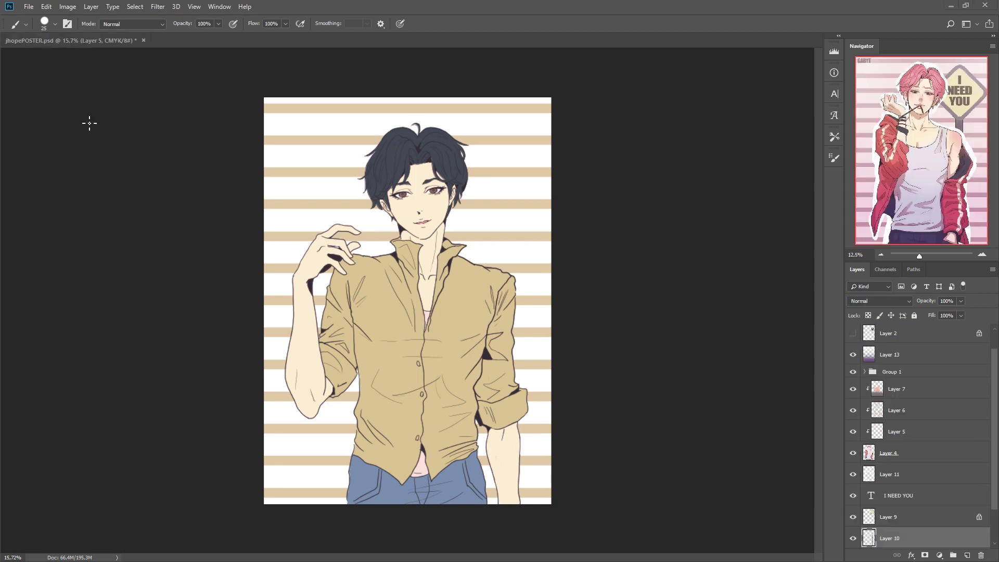
click(854, 432)
click(853, 355)
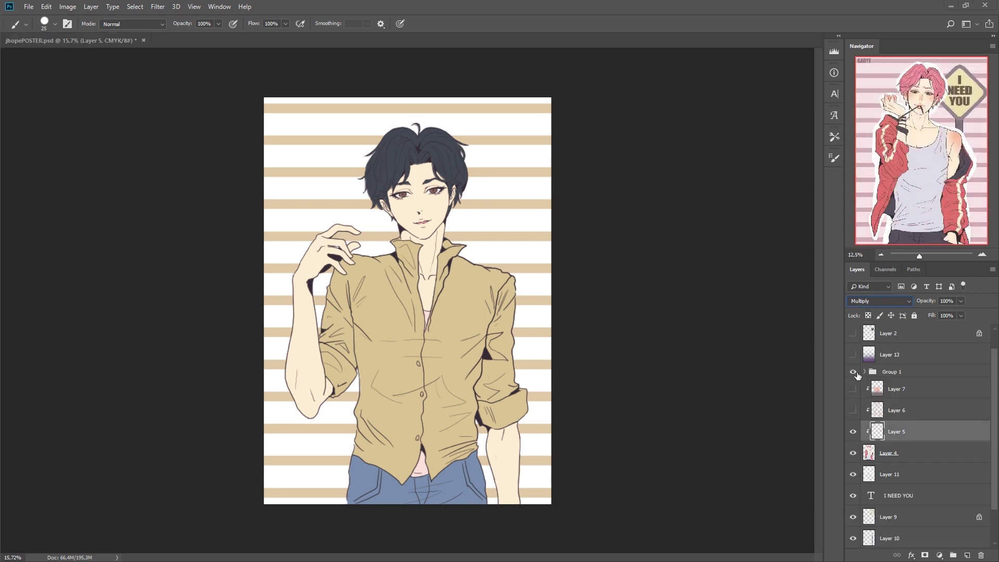
click(853, 410)
click(896, 411)
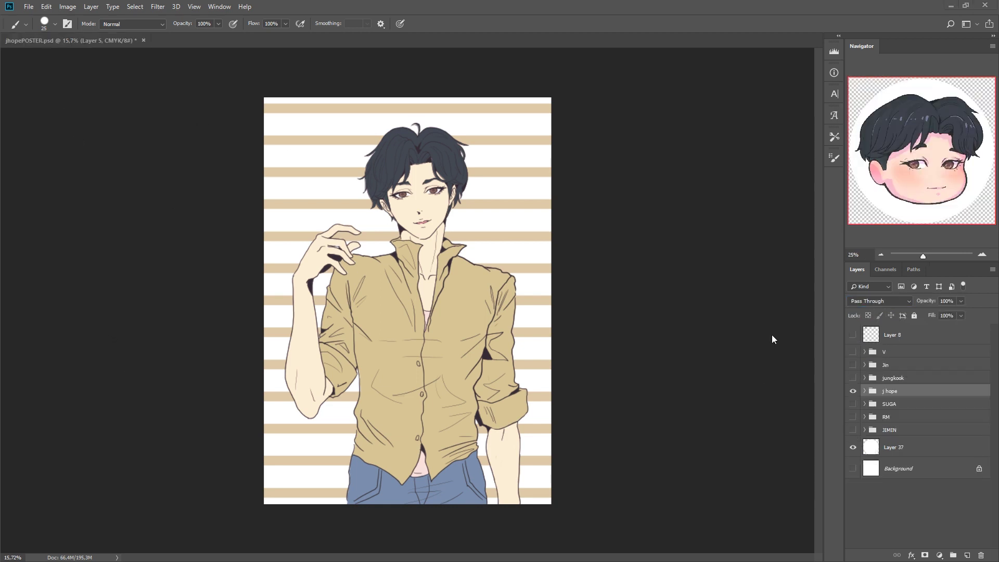
click(853, 432)
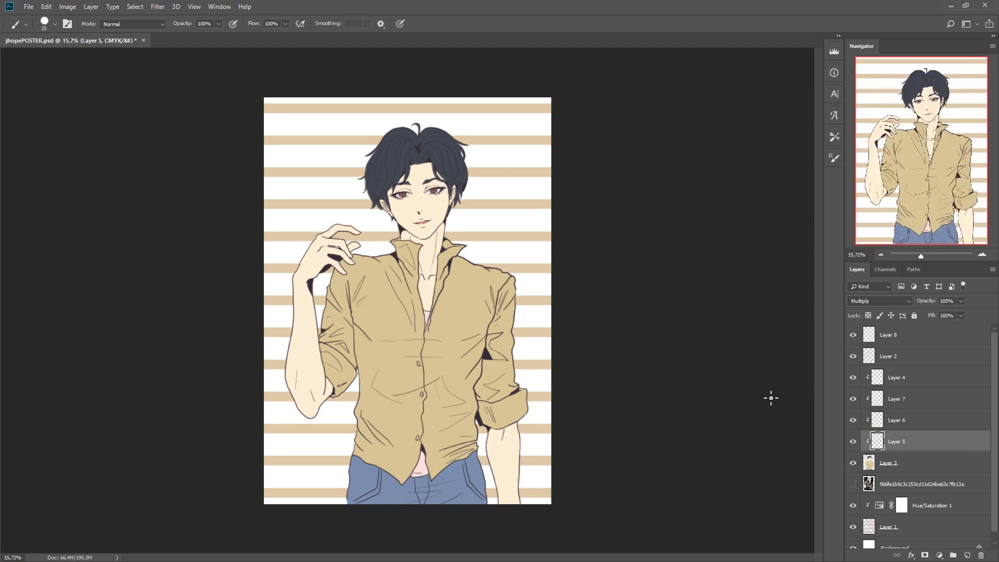
Step: Brush soft pink shadows under the chin and along the forehead below the hair
mouse_move(431, 229)
mouse_down()
mouse_move(437, 247)
mouse_move(424, 215)
mouse_up()
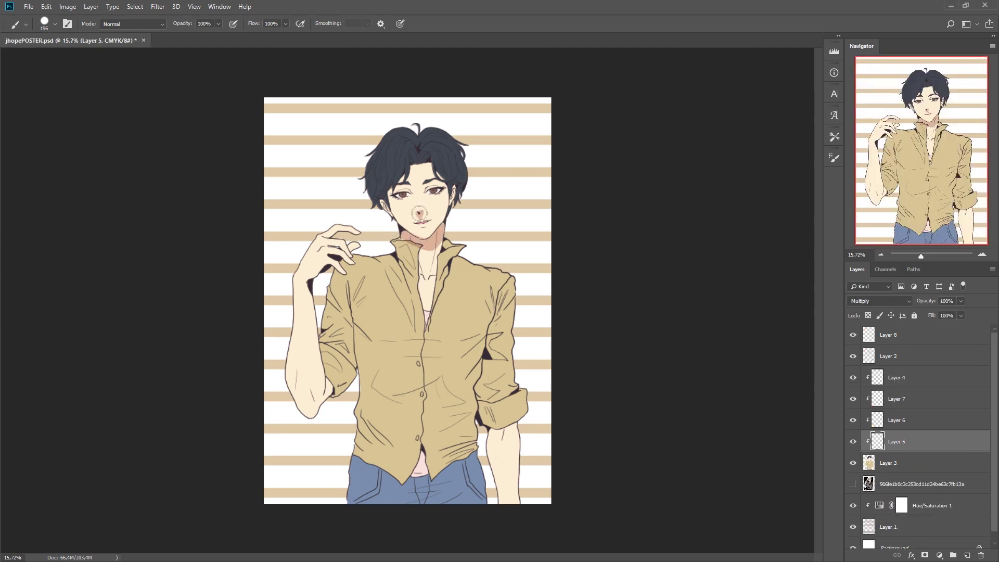
mouse_move(428, 160)
mouse_down()
mouse_move(443, 180)
mouse_move(390, 204)
mouse_up()
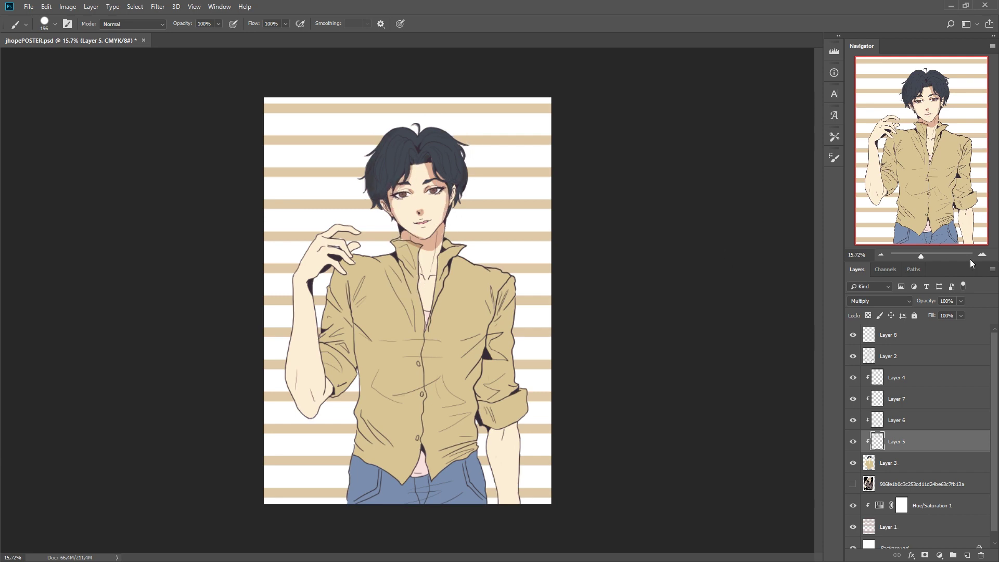
scroll(445, 474, up, 3)
Step: Shade the right upper arm pink and darken the sleeve cuff, jeans sides and waist
mouse_move(559, 261)
mouse_down()
mouse_move(497, 281)
mouse_move(480, 325)
mouse_up()
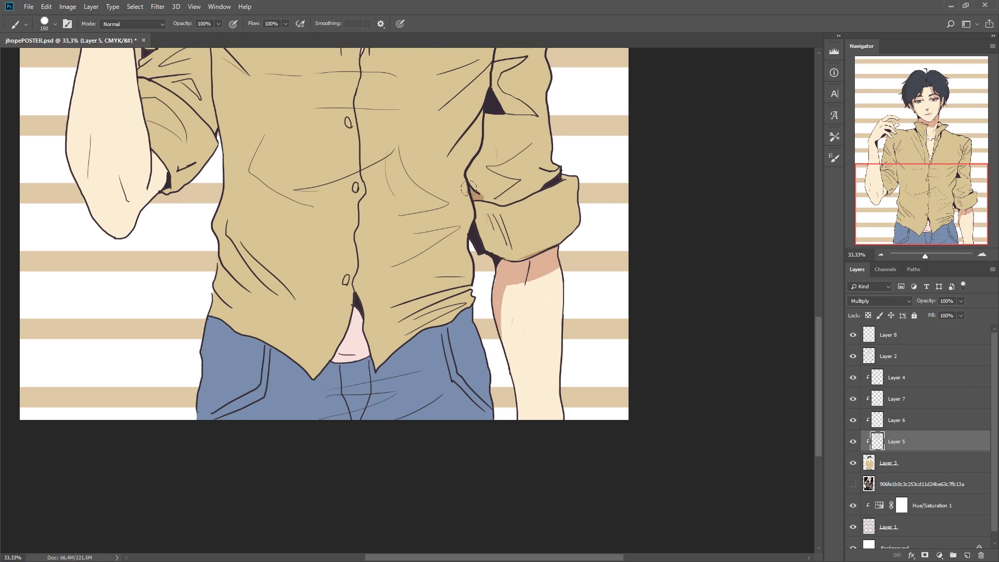
mouse_move(489, 194)
mouse_down()
mouse_move(520, 179)
mouse_move(492, 166)
mouse_move(537, 146)
mouse_move(494, 221)
mouse_move(508, 255)
mouse_move(670, 264)
mouse_up()
mouse_move(632, 326)
mouse_down()
mouse_move(652, 381)
mouse_move(645, 432)
mouse_up()
drag(379, 341, 427, 357)
drag(374, 430, 379, 346)
mouse_move(475, 431)
mouse_down()
mouse_move(593, 380)
mouse_move(611, 346)
mouse_up()
drag(536, 383, 523, 340)
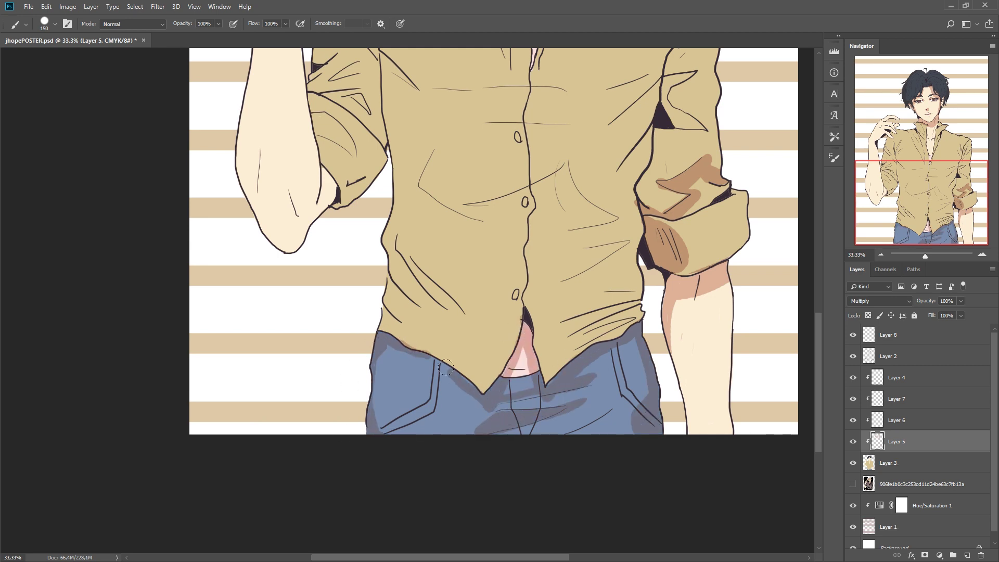
Step: Add brown shading along the shirt's left side, sleeve and forearm edge
scroll(424, 319, up, 2)
mouse_move(421, 300)
mouse_down()
mouse_move(418, 315)
mouse_move(474, 382)
mouse_up()
drag(411, 341, 469, 401)
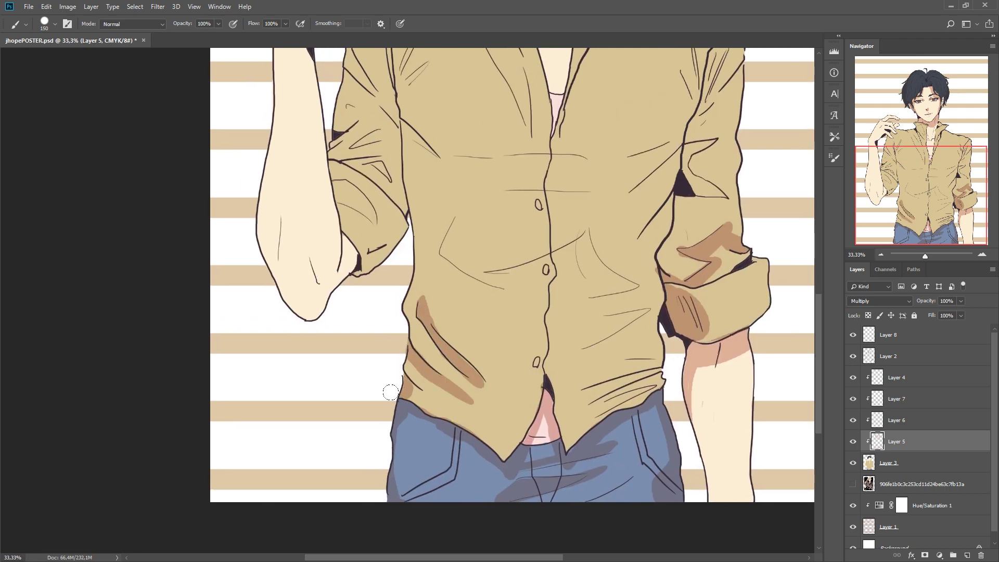
drag(411, 198, 409, 271)
scroll(417, 312, up, 3)
mouse_move(508, 287)
mouse_down()
mouse_move(500, 337)
mouse_move(435, 471)
mouse_move(417, 383)
mouse_up()
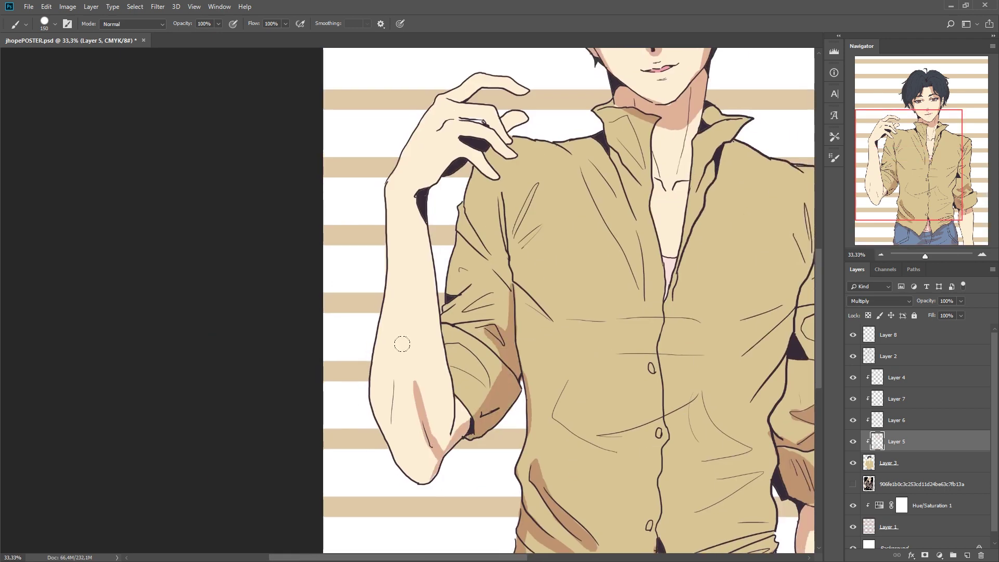
drag(400, 344, 416, 481)
scroll(404, 318, up, 3)
mouse_move(385, 432)
mouse_down()
mouse_move(369, 336)
mouse_move(476, 283)
mouse_move(443, 239)
mouse_up()
Step: Shade the wrist and fingers, then add brown shading to the right sleeve
drag(364, 320, 372, 382)
mouse_move(497, 218)
mouse_down()
mouse_move(508, 255)
mouse_move(440, 219)
mouse_up()
drag(430, 223, 413, 223)
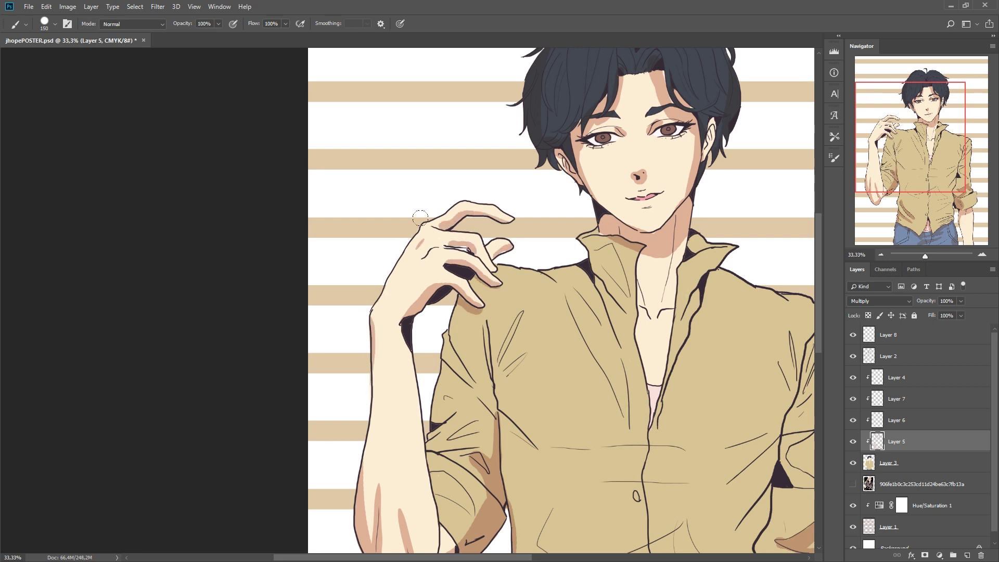
scroll(484, 259, right, 3)
scroll(484, 259, up, 1)
scroll(406, 302, down, 5)
scroll(406, 302, down, 2)
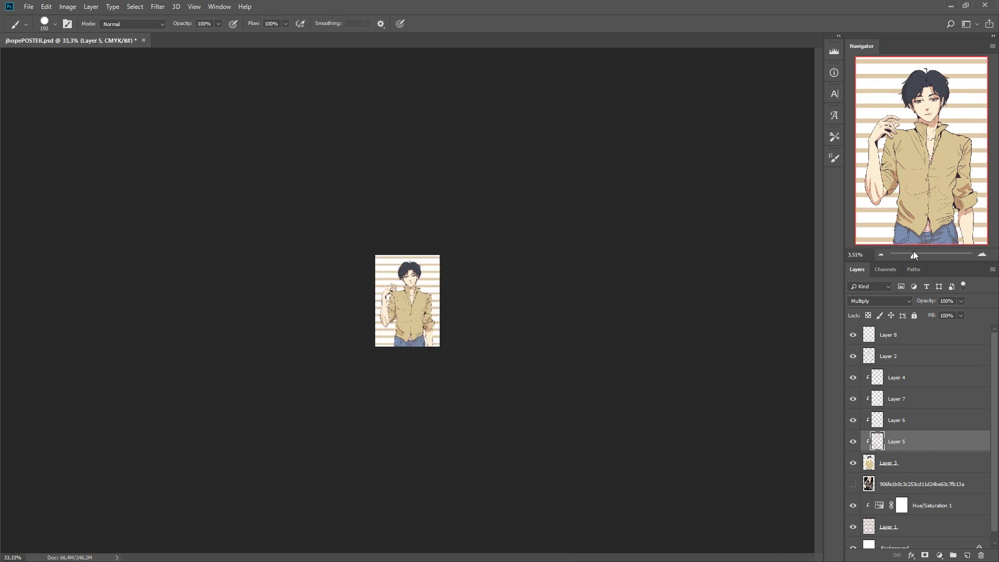
scroll(406, 302, up, 6)
mouse_move(541, 289)
mouse_down()
mouse_move(526, 328)
mouse_move(547, 363)
mouse_move(523, 383)
mouse_move(472, 380)
mouse_up()
Step: With a larger brush, shade the sleeve crease, left shoulder and collar seam in brown
key(bracketright)
key(bracketright)
drag(517, 344, 469, 358)
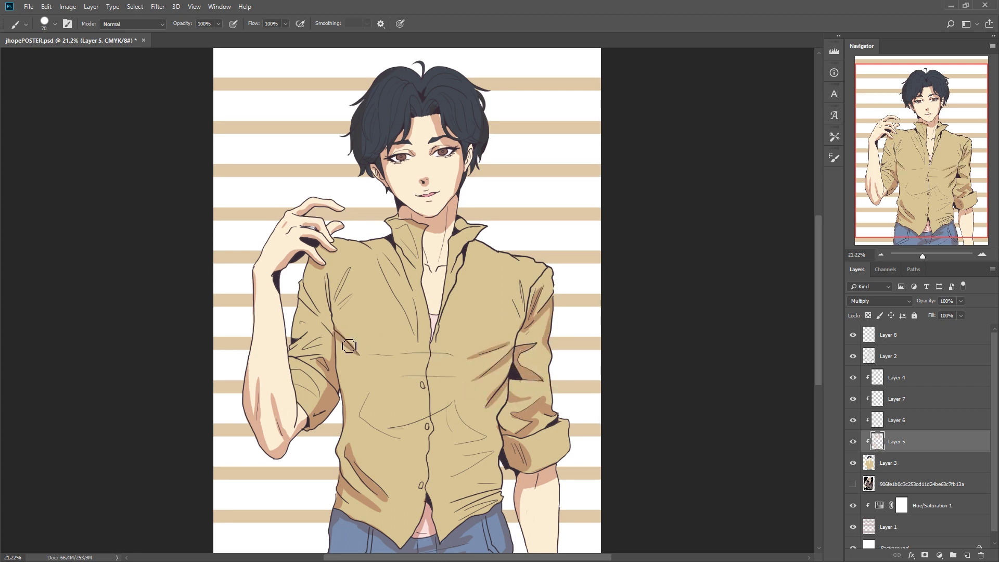
mouse_move(333, 333)
mouse_down()
mouse_move(312, 297)
mouse_move(323, 270)
mouse_up()
drag(361, 319, 333, 296)
drag(370, 240, 419, 333)
key(ctrl+z)
key(ctrl+z)
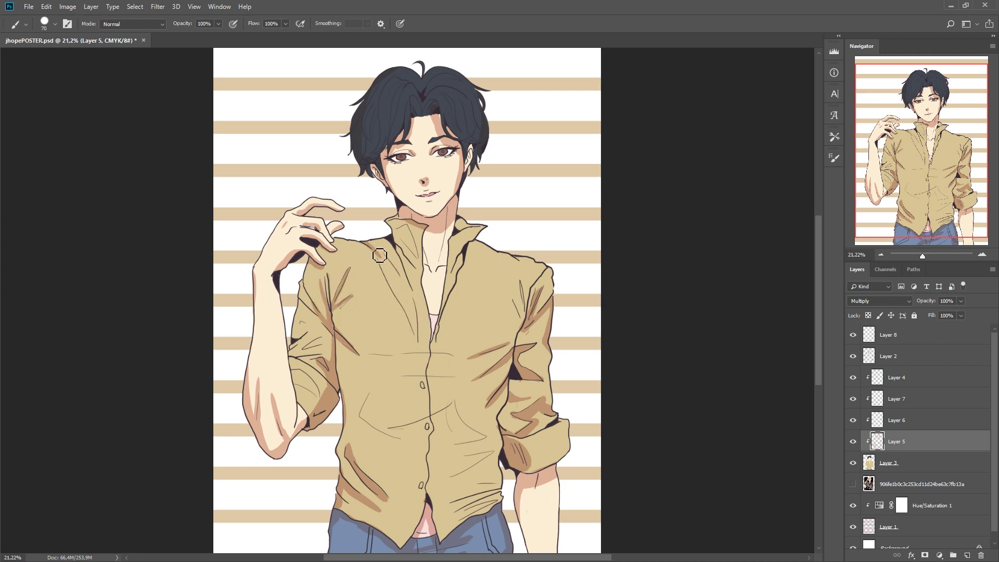
key(ctrl+shift+z)
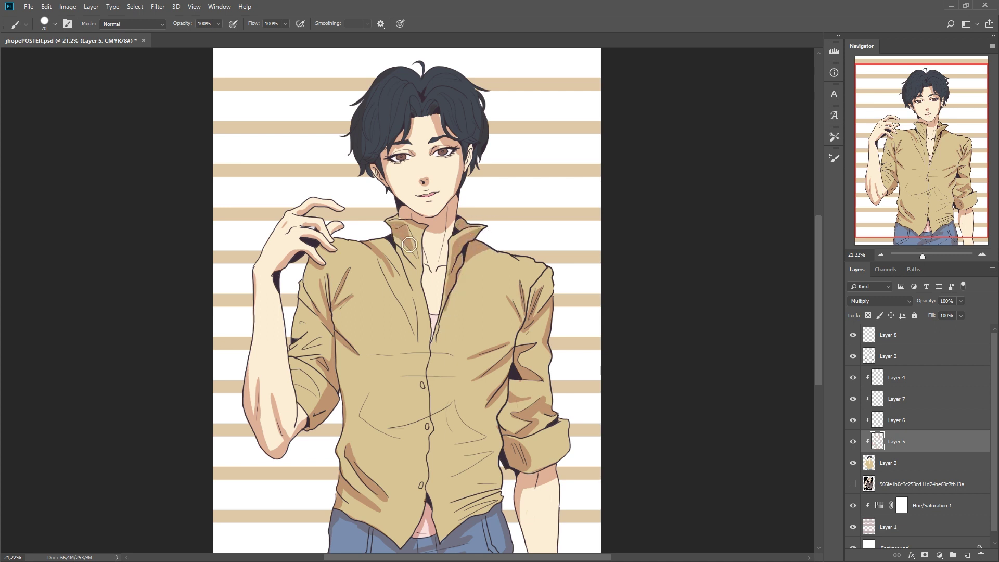
drag(409, 245, 405, 281)
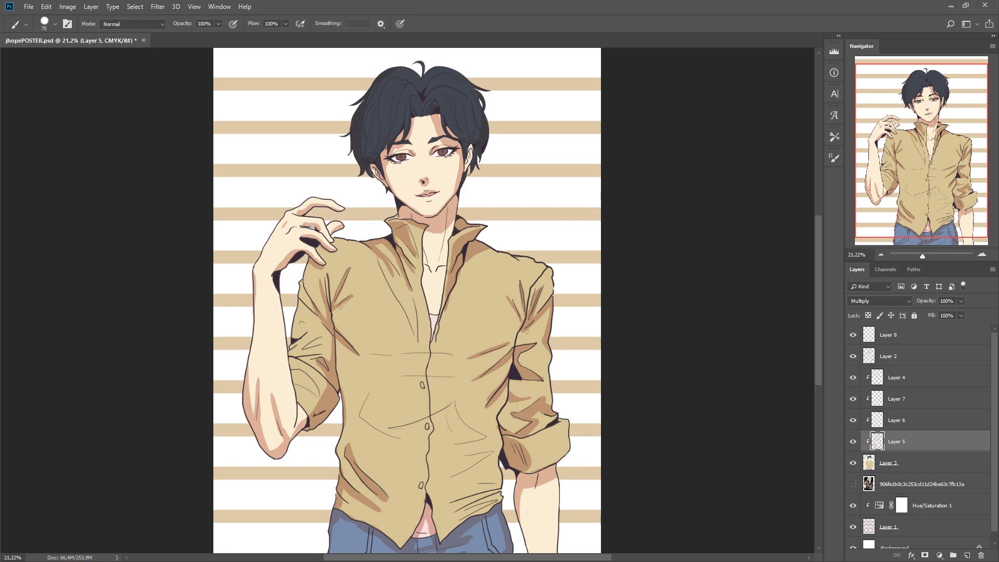
scroll(476, 397, up, 3)
Step: Paint dark shadow strokes into the hair near the parting and across the top of the head
scroll(477, 397, down, 1)
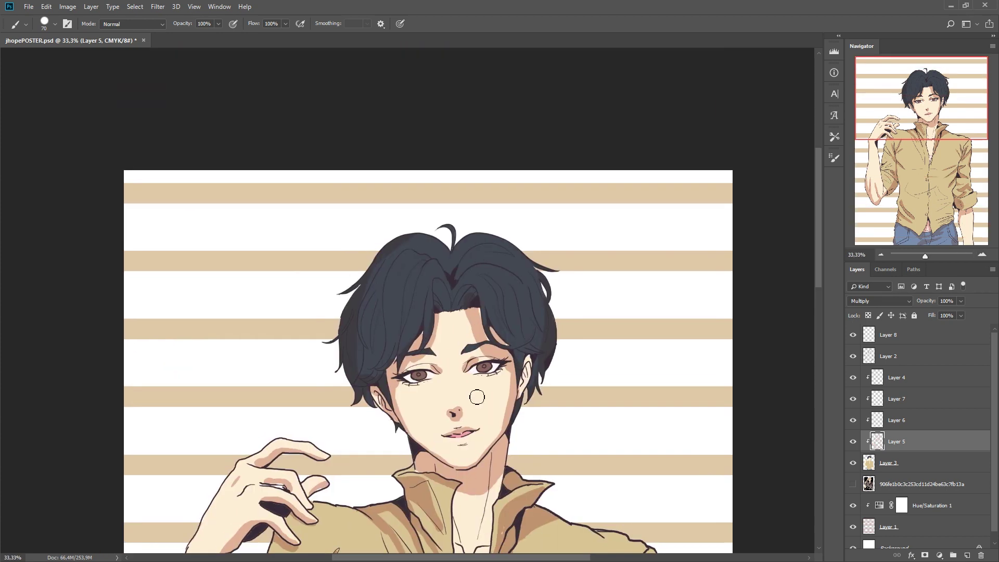
mouse_move(470, 293)
mouse_down()
mouse_move(417, 283)
mouse_move(407, 299)
mouse_up()
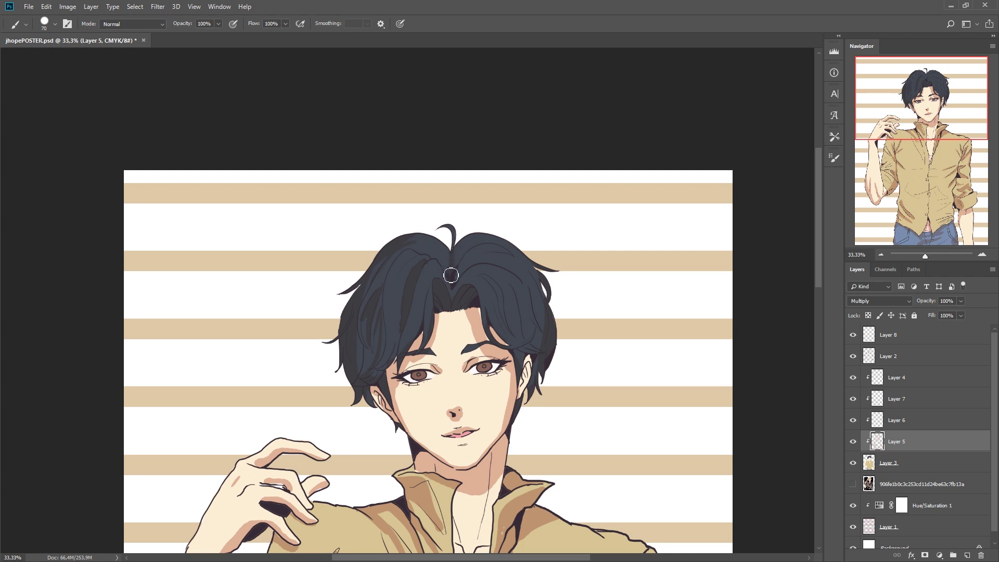
drag(453, 274, 397, 245)
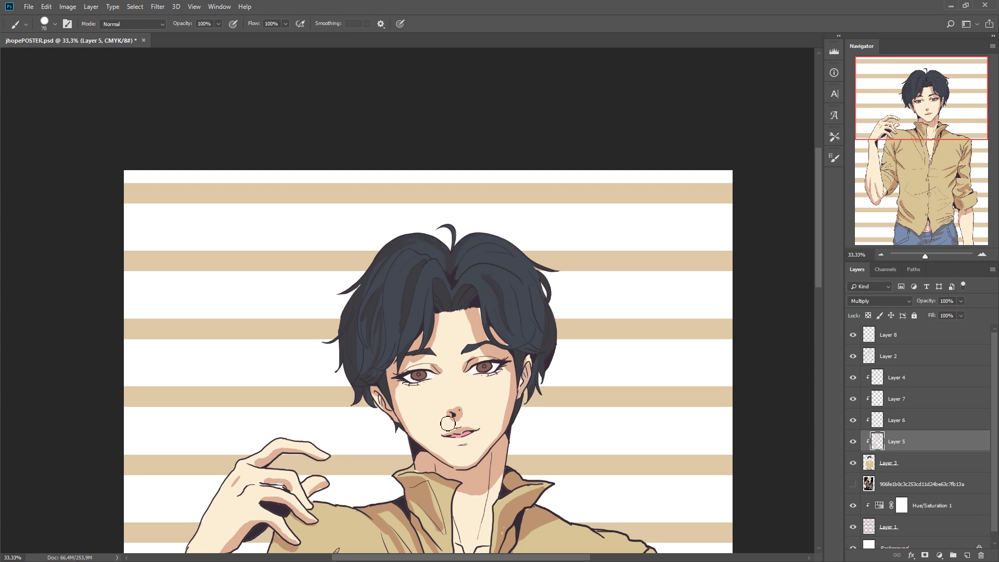
drag(443, 437, 454, 367)
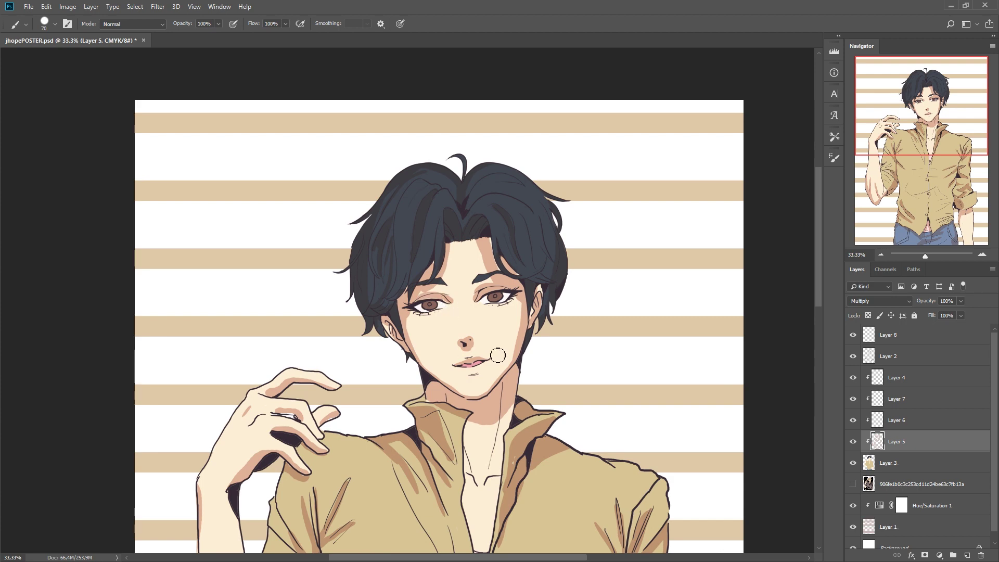
key(e)
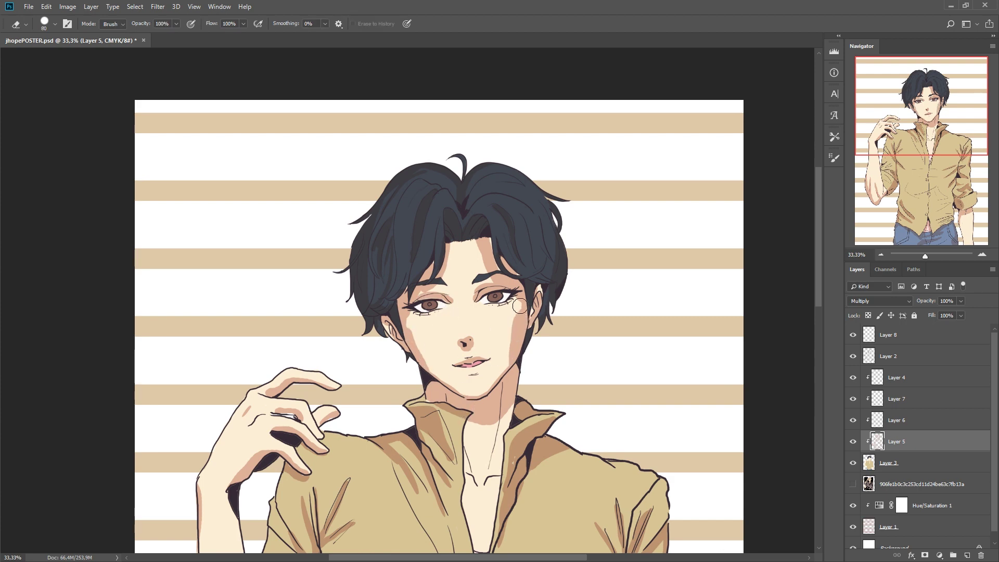
key(b)
scroll(468, 386, up, 1)
mouse_move(468, 385)
mouse_down()
mouse_move(429, 121)
mouse_move(461, 357)
mouse_up()
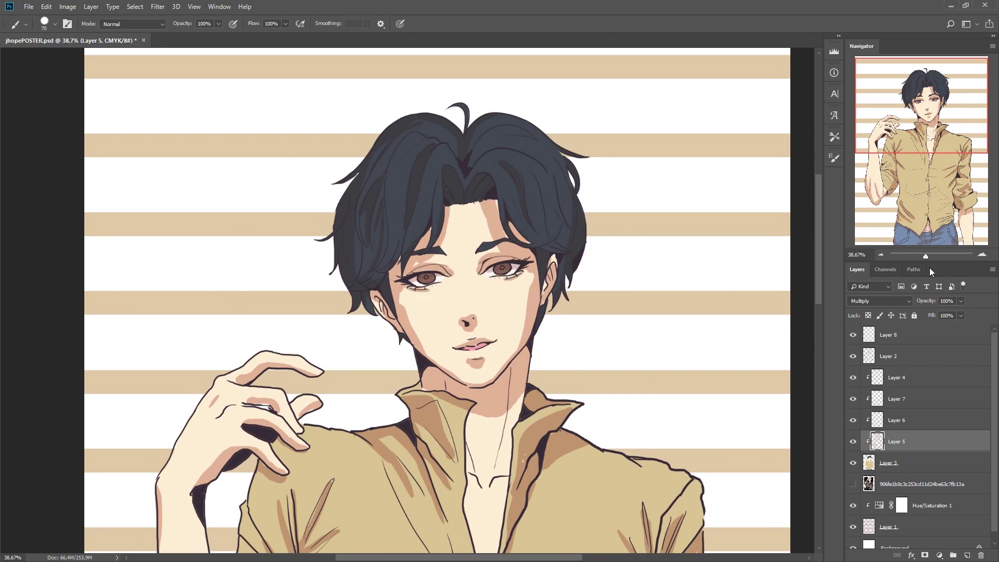
scroll(468, 244, down, 5)
scroll(468, 244, up, 2)
scroll(468, 244, up, 3)
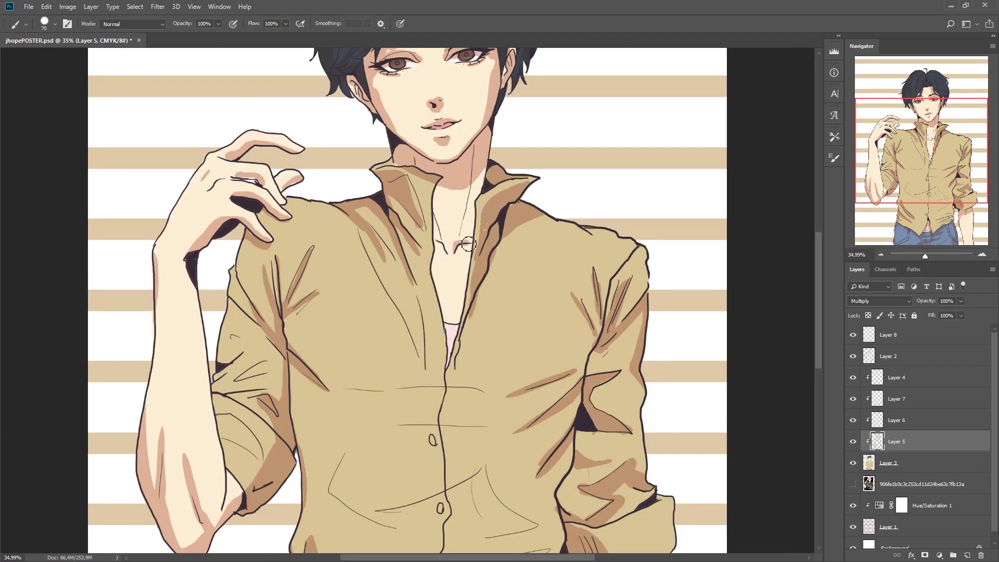
mouse_move(468, 244)
mouse_down()
mouse_move(467, 183)
mouse_move(445, 240)
mouse_move(437, 238)
mouse_move(437, 281)
mouse_up()
mouse_move(390, 390)
mouse_down()
mouse_move(495, 198)
mouse_move(451, 196)
mouse_up()
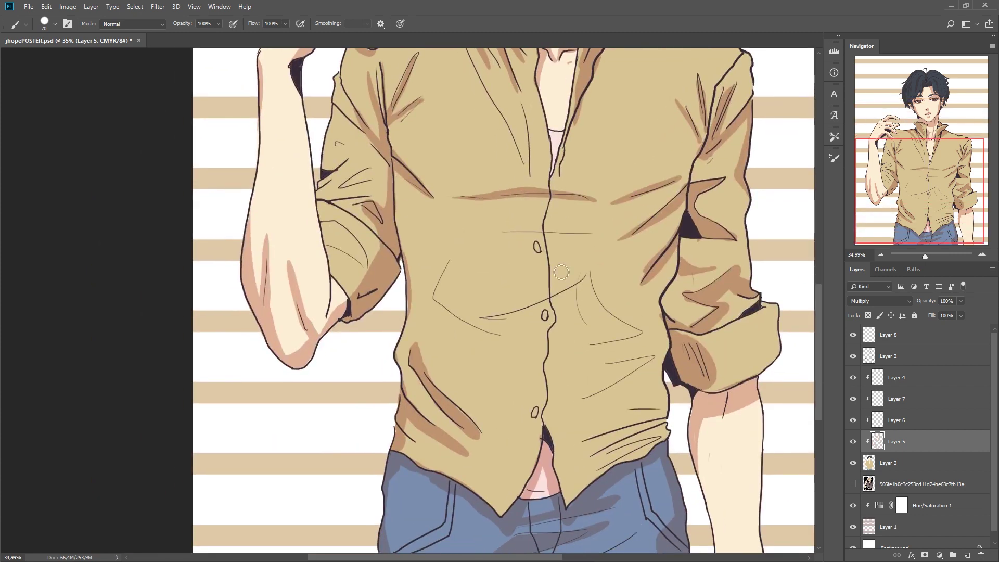
mouse_move(593, 271)
mouse_down()
mouse_move(478, 318)
mouse_move(518, 240)
mouse_up()
drag(586, 295, 504, 286)
mouse_move(543, 336)
mouse_down()
mouse_move(505, 343)
mouse_move(380, 308)
mouse_move(458, 387)
mouse_move(528, 331)
mouse_move(443, 357)
mouse_up()
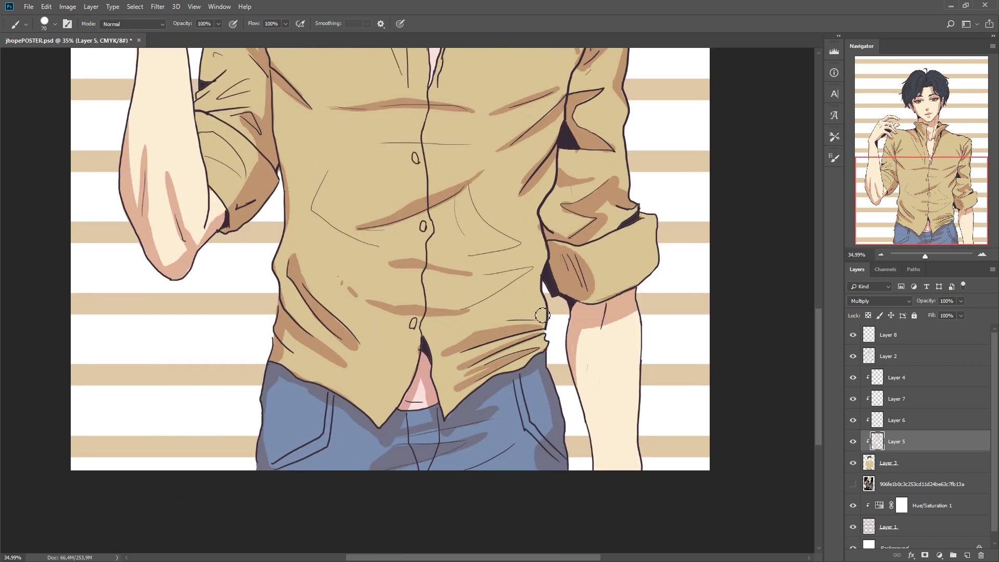
mouse_move(497, 319)
mouse_down()
mouse_move(547, 309)
mouse_move(526, 298)
mouse_up()
drag(927, 259, 927, 256)
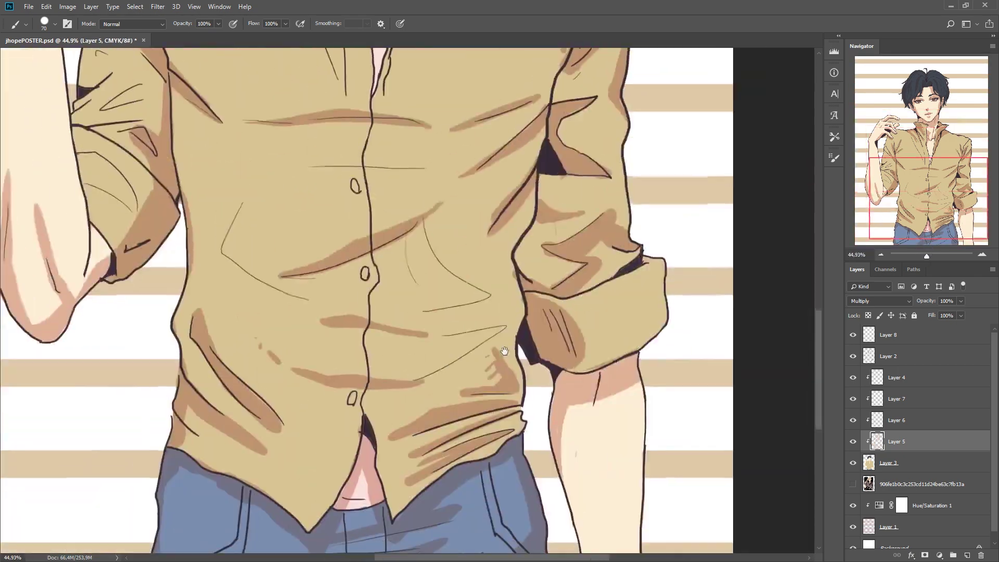
drag(541, 312, 619, 292)
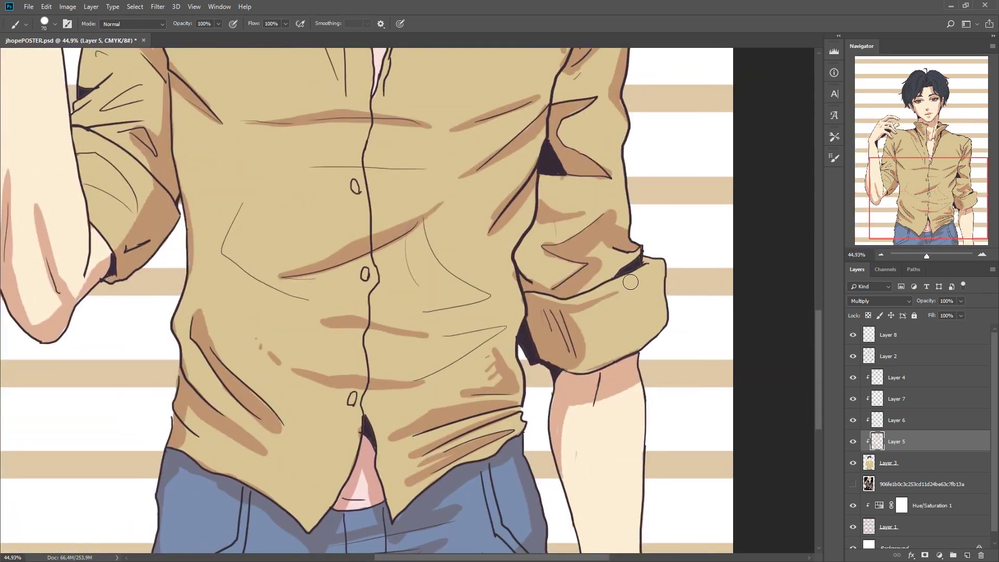
drag(637, 343, 570, 371)
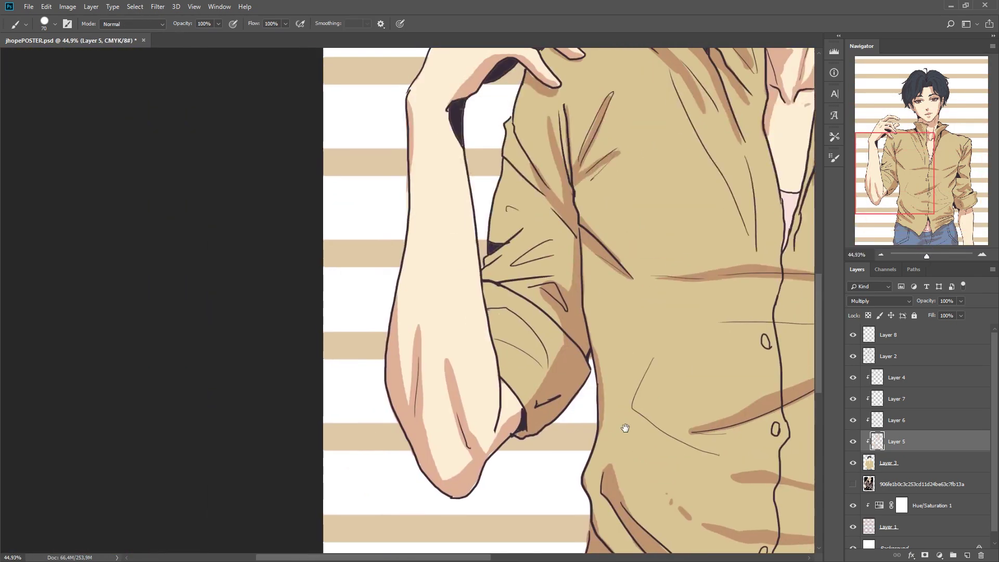
mouse_move(122, 179)
mouse_down()
mouse_move(534, 343)
mouse_move(500, 338)
mouse_up()
drag(927, 255, 923, 255)
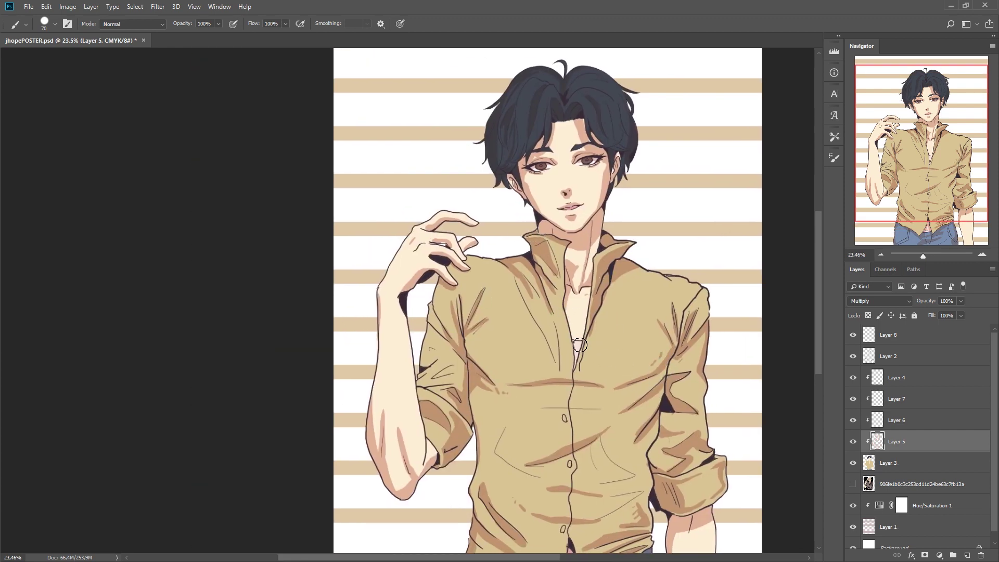
Step: Pan around the shirt and zoom out to inspect the whole shaded figure
scroll(515, 355, down, 3)
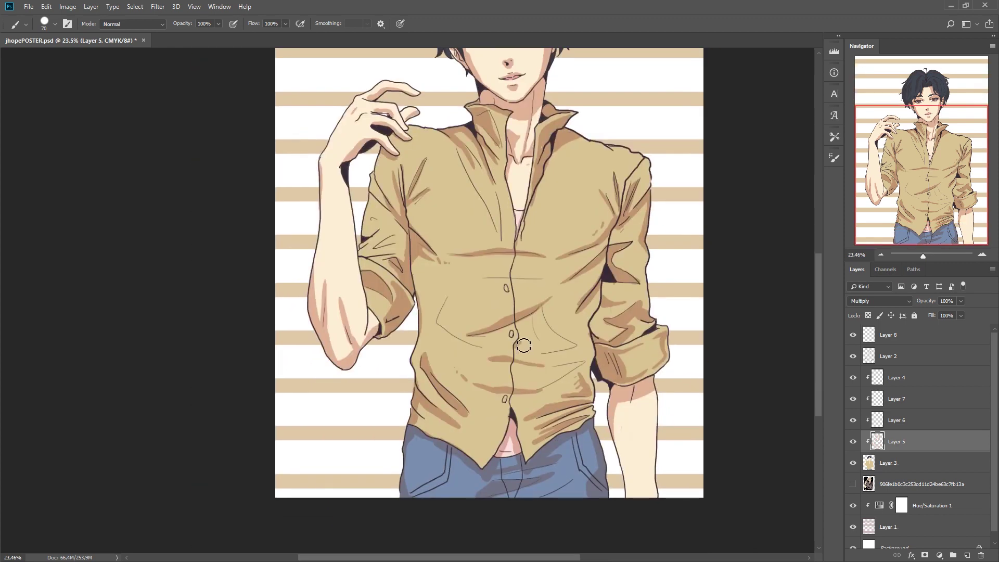
scroll(485, 304, up, 5)
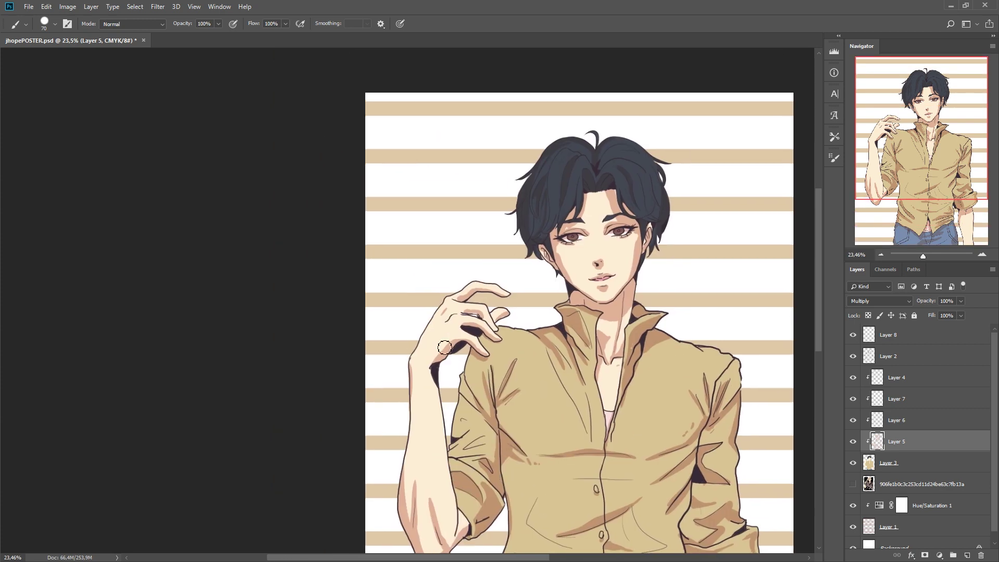
scroll(513, 306, right, 3)
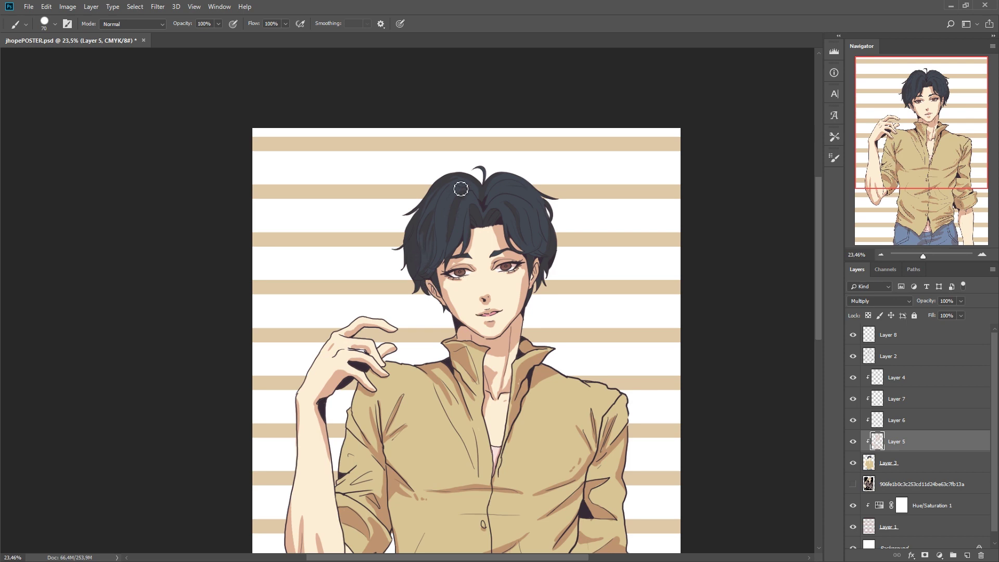
drag(463, 383, 435, 199)
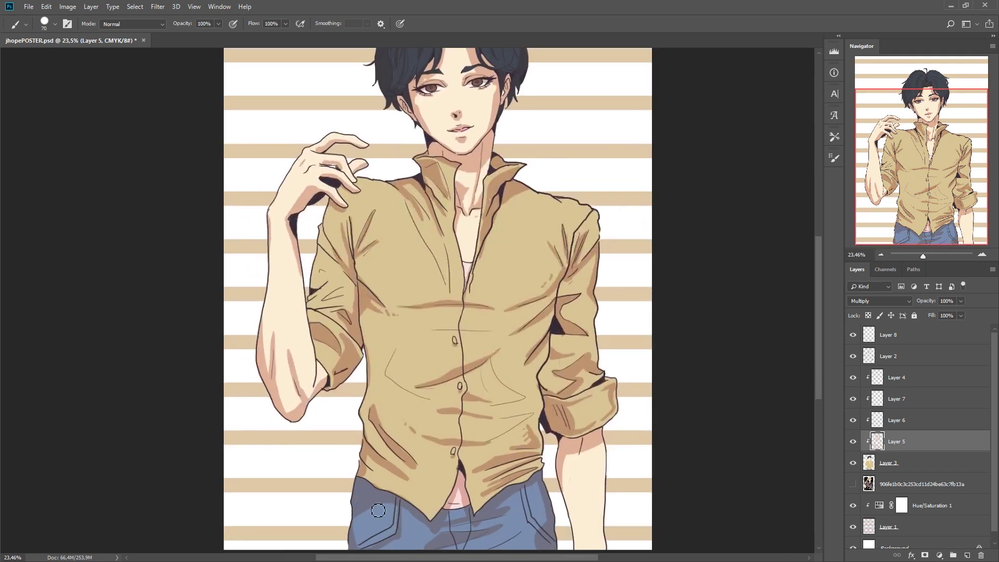
key(ctrl+minus)
Step: Move Layer 6 below Layer 5, then paint soft pink near the elbow and darker pink on the lips
click(868, 423)
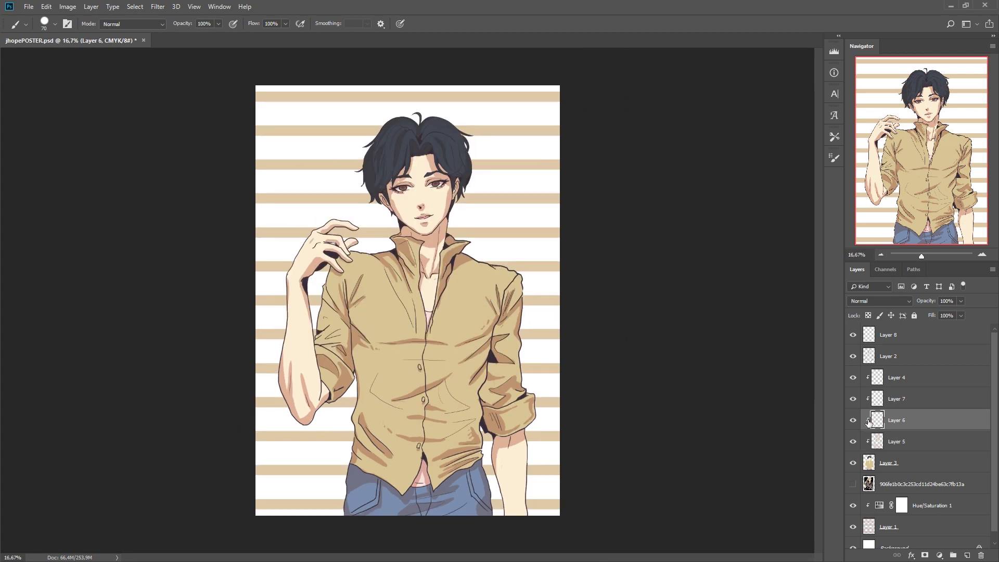
key(ctrl+bracketleft)
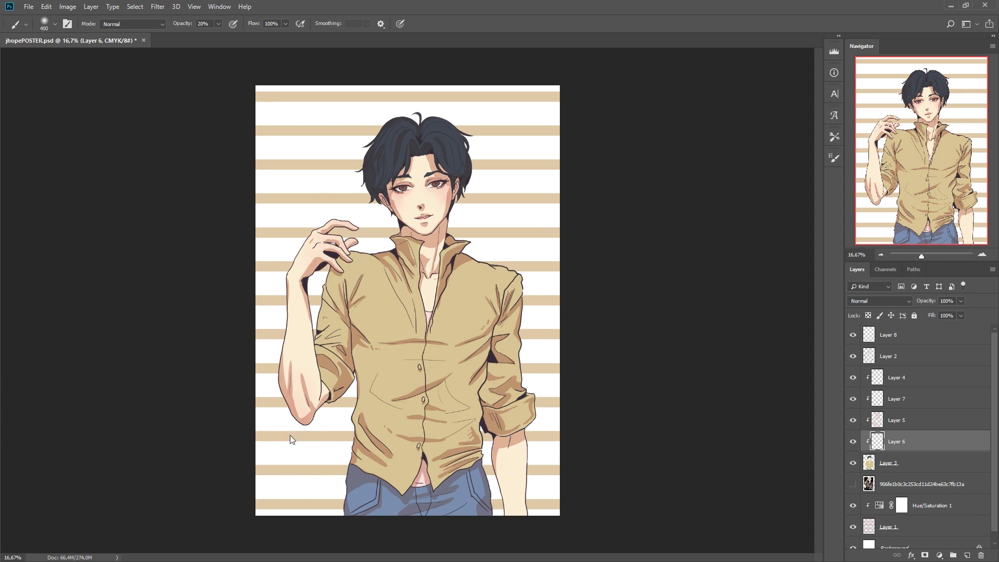
drag(531, 466, 526, 437)
scroll(425, 271, down, 2)
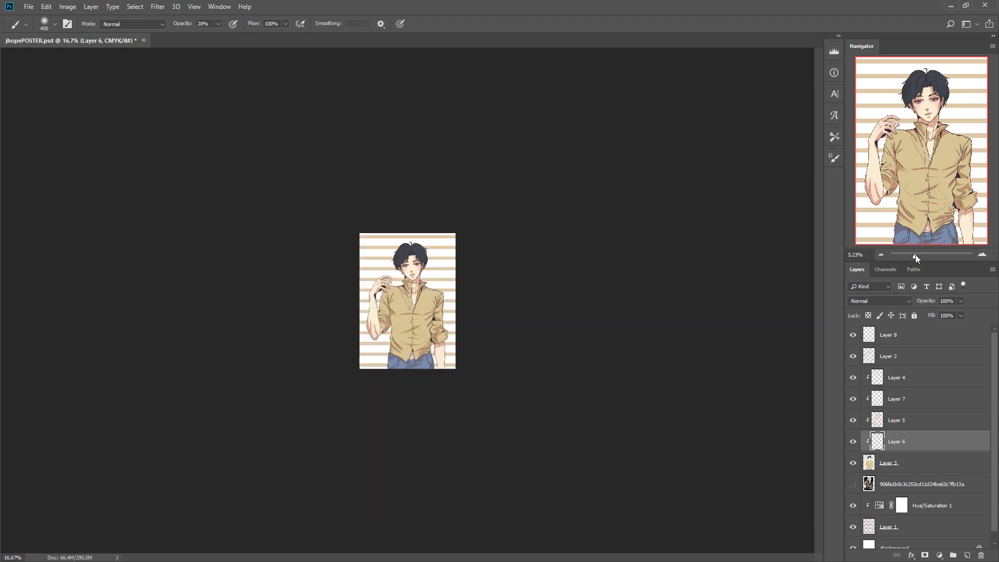
scroll(426, 271, up, 5)
scroll(469, 313, up, 2)
mouse_move(471, 347)
mouse_down()
mouse_move(506, 339)
mouse_move(484, 349)
mouse_up()
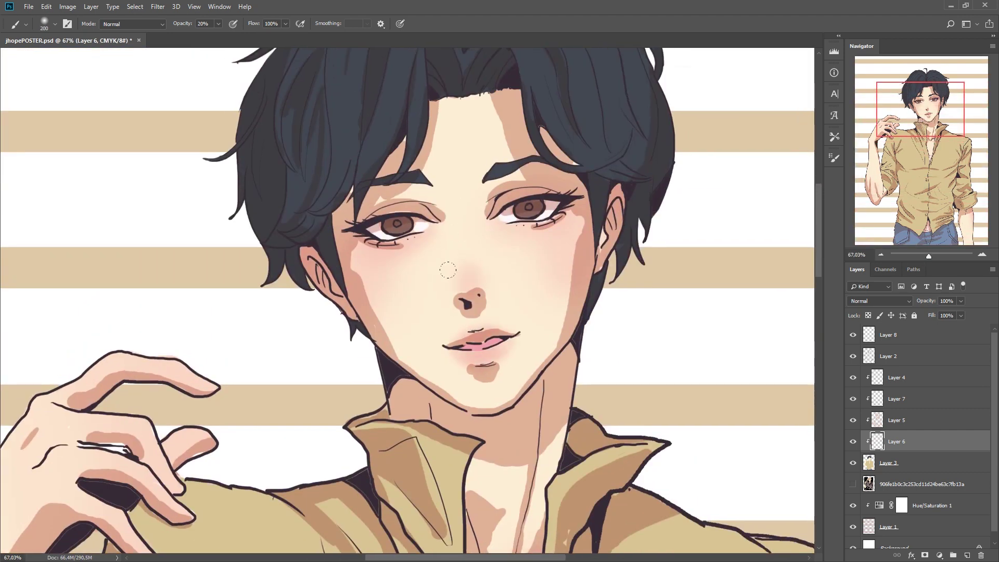
drag(929, 256, 915, 255)
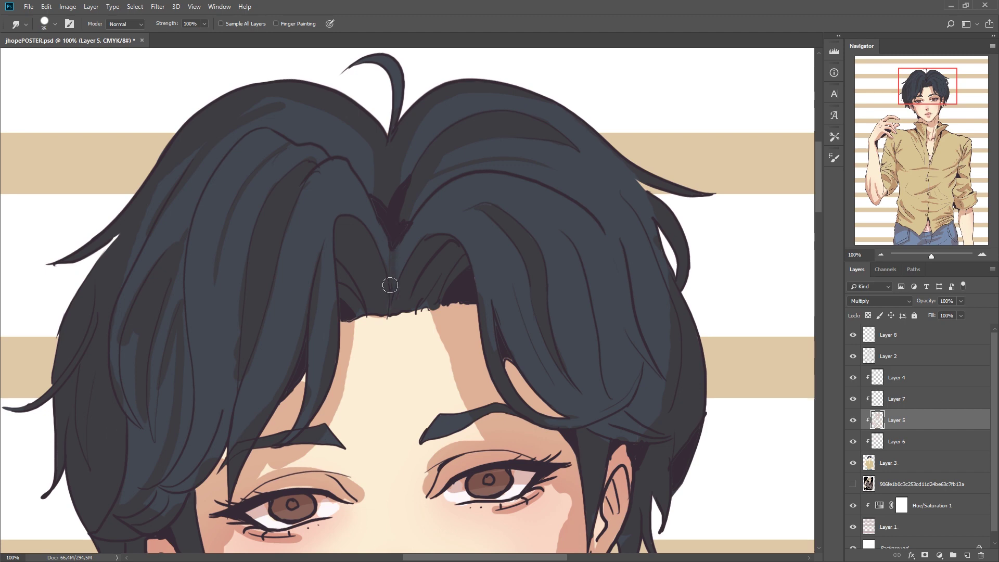
Step: Smudge the hair strands at the parting, side and along the dark strip to blend them
drag(479, 299, 471, 238)
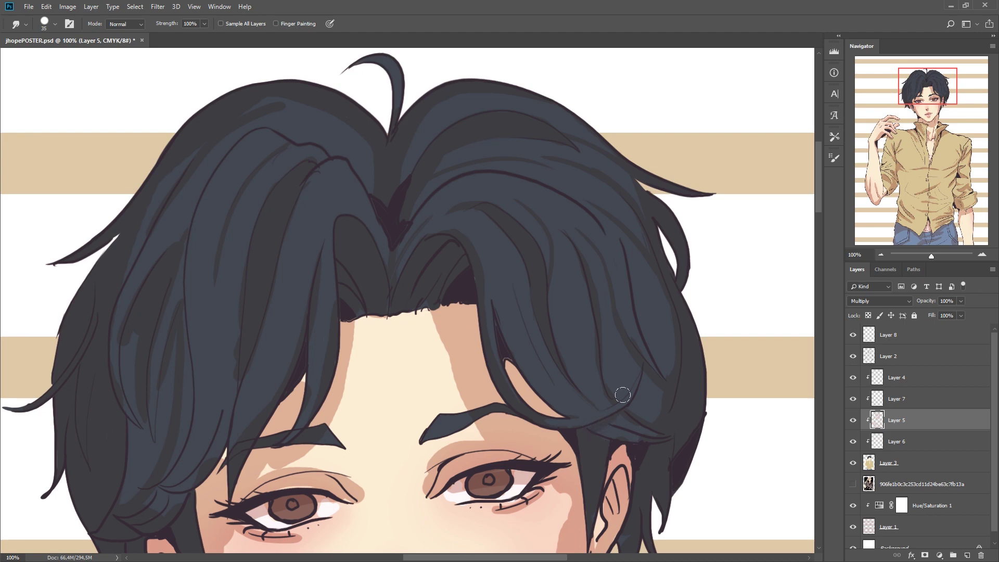
scroll(500, 297, left, 5)
scroll(468, 156, down, 1)
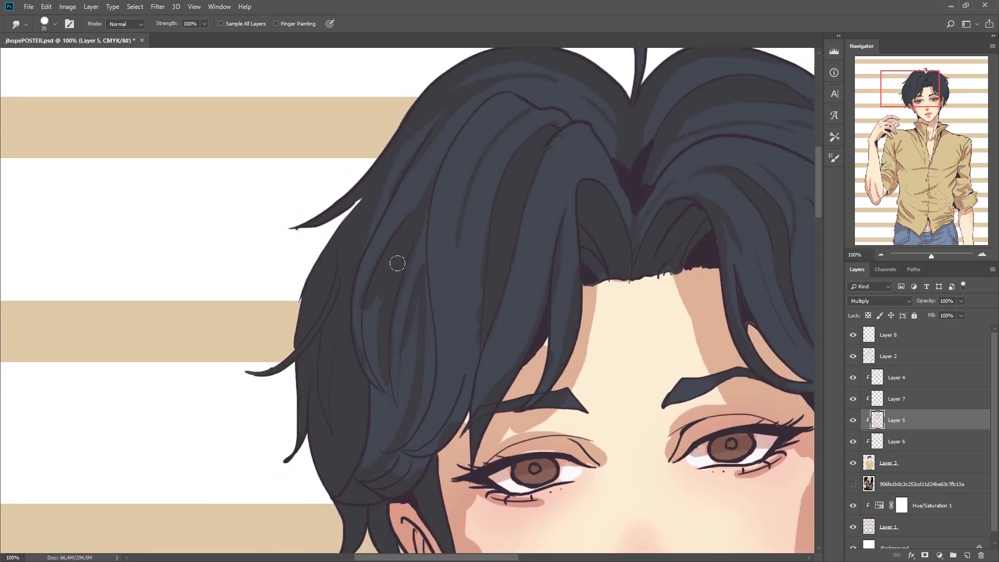
mouse_move(370, 331)
mouse_down()
mouse_move(389, 277)
mouse_move(373, 224)
mouse_up()
drag(458, 417, 426, 447)
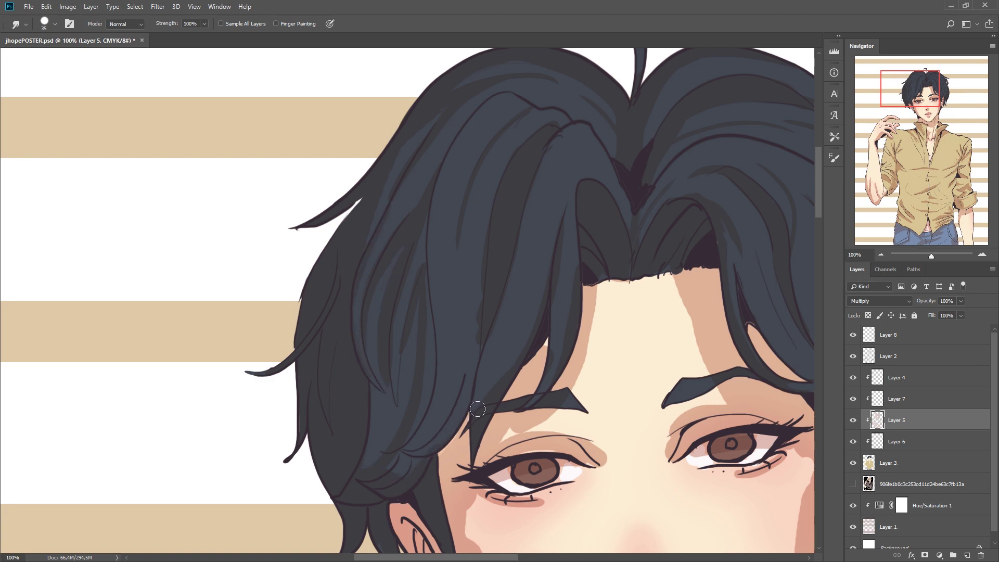
drag(462, 397, 463, 308)
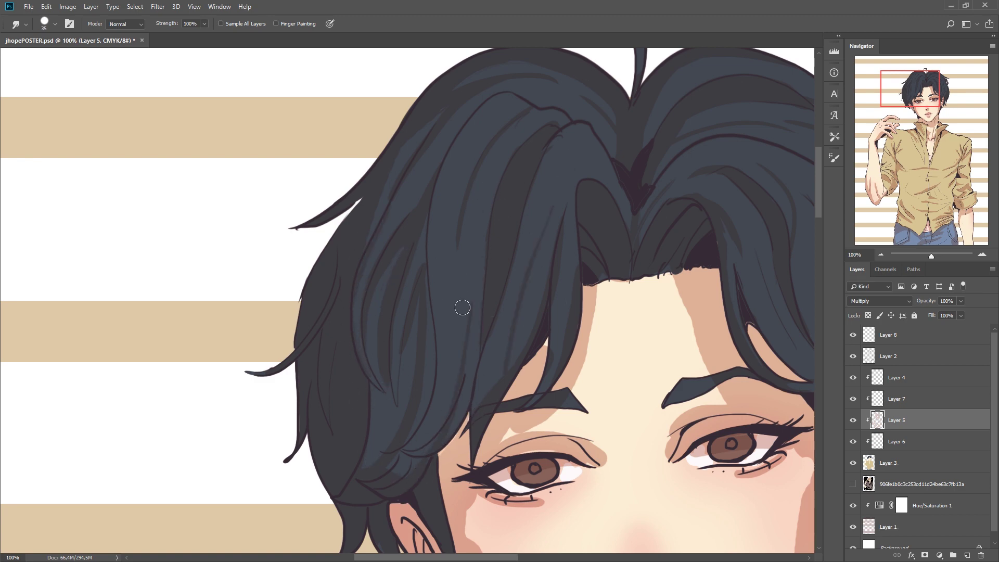
drag(372, 452, 367, 382)
Step: Smudge the skin shading under the left eyebrow and round the forehead corner at the hairline
drag(573, 416, 525, 424)
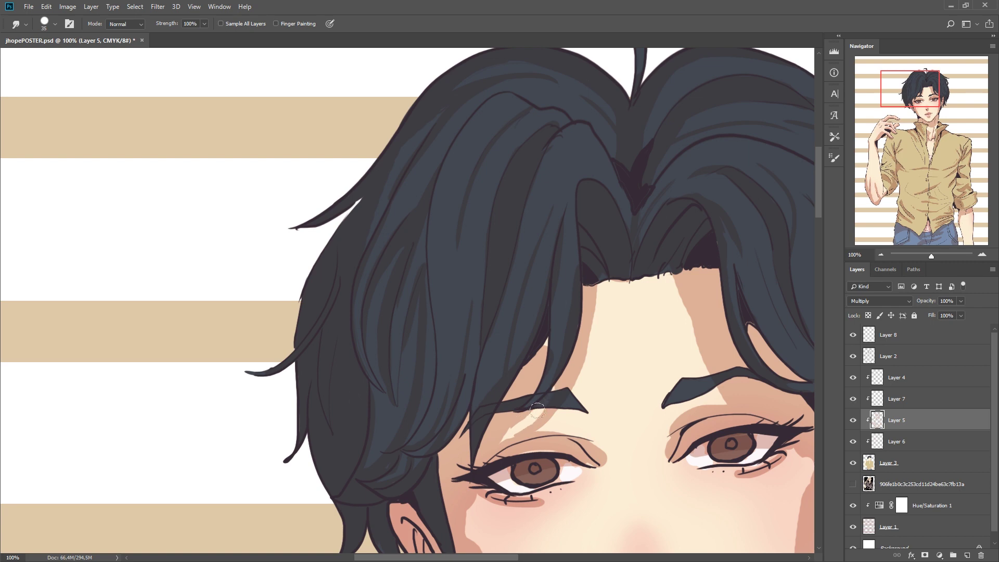
mouse_move(537, 411)
mouse_down()
mouse_move(506, 432)
mouse_move(536, 370)
mouse_up()
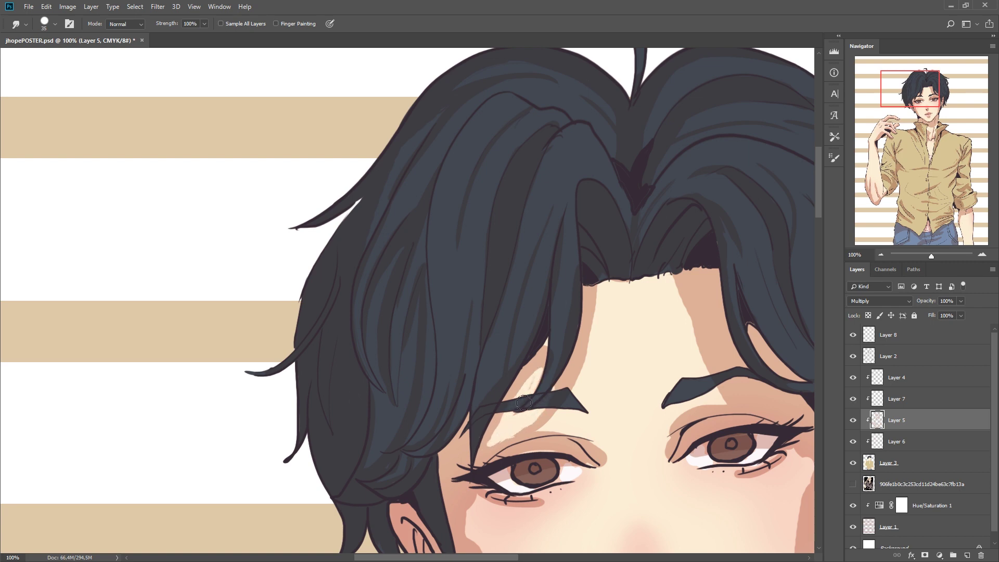
drag(588, 302, 631, 269)
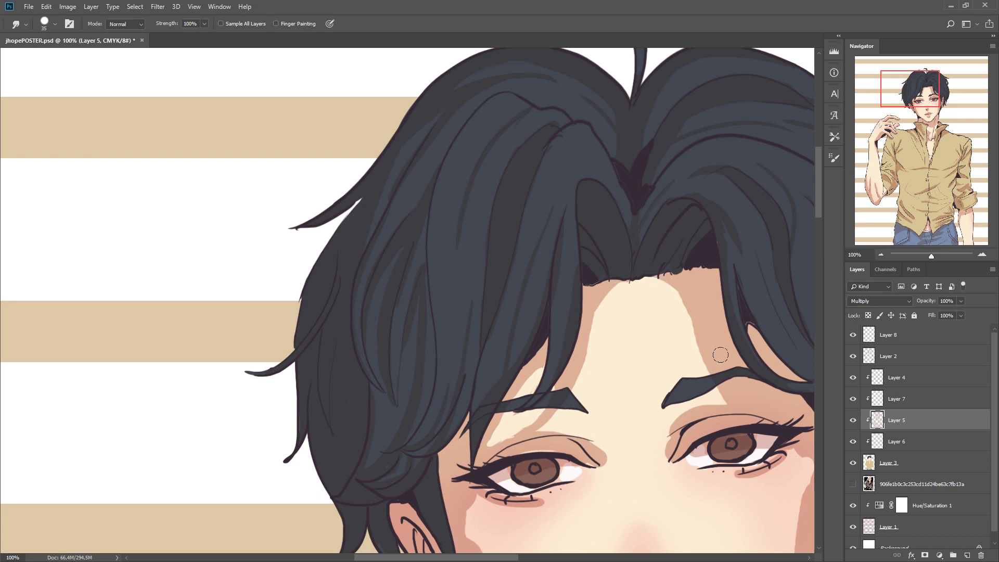
Step: Smudge the shading under the left eye, above both eyes and under the right brow
scroll(557, 374, down, 3)
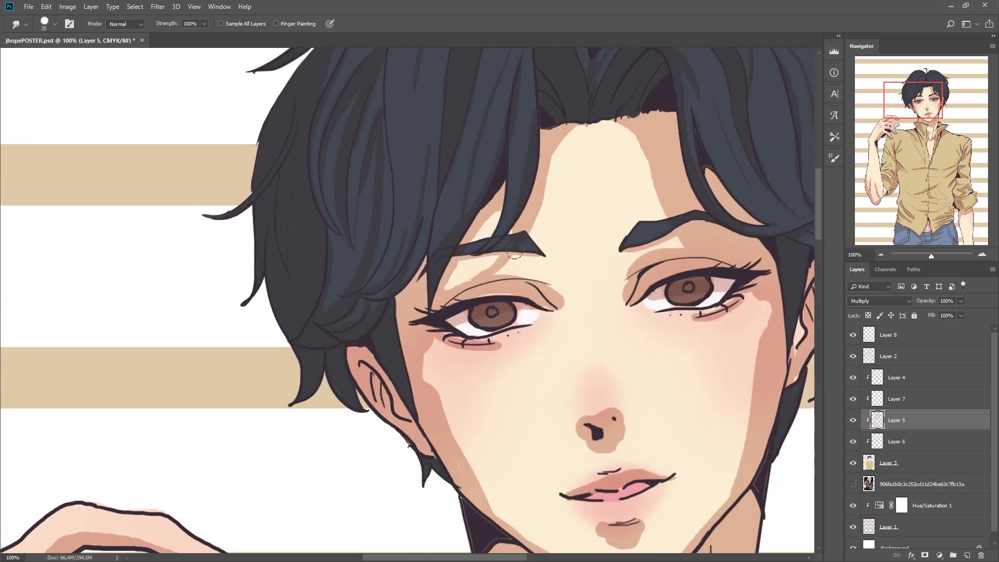
drag(557, 283, 509, 342)
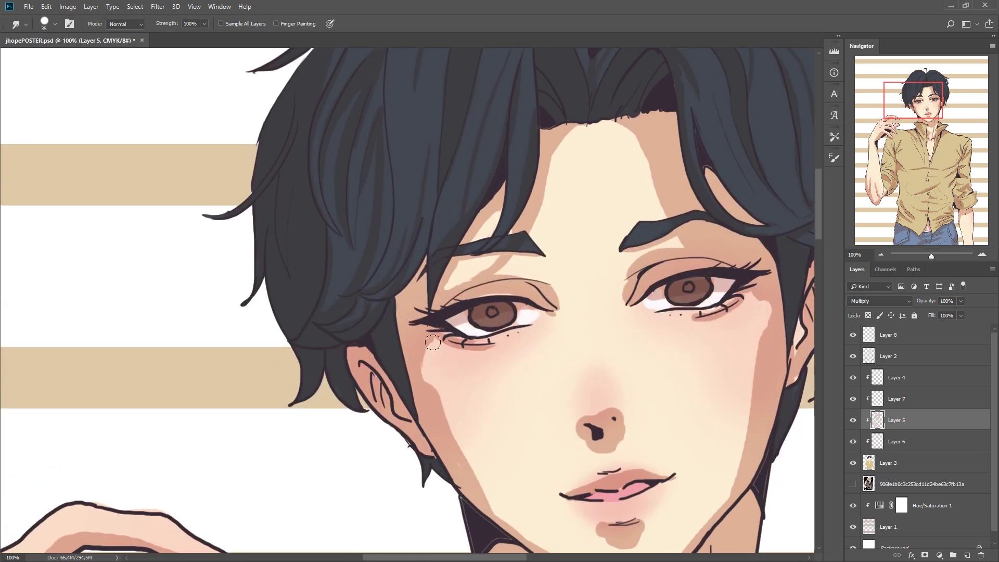
ctrl+click(477, 479)
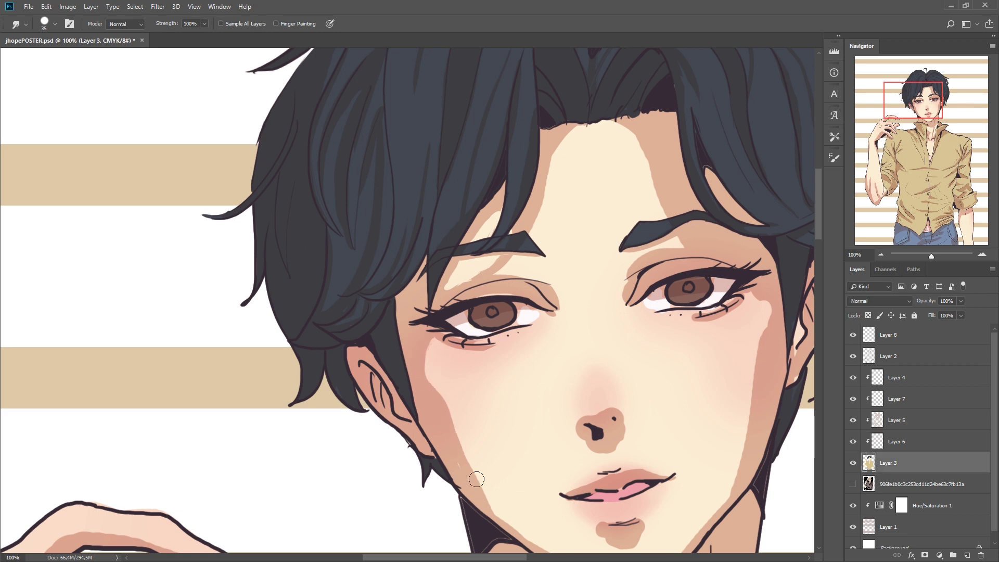
click(896, 420)
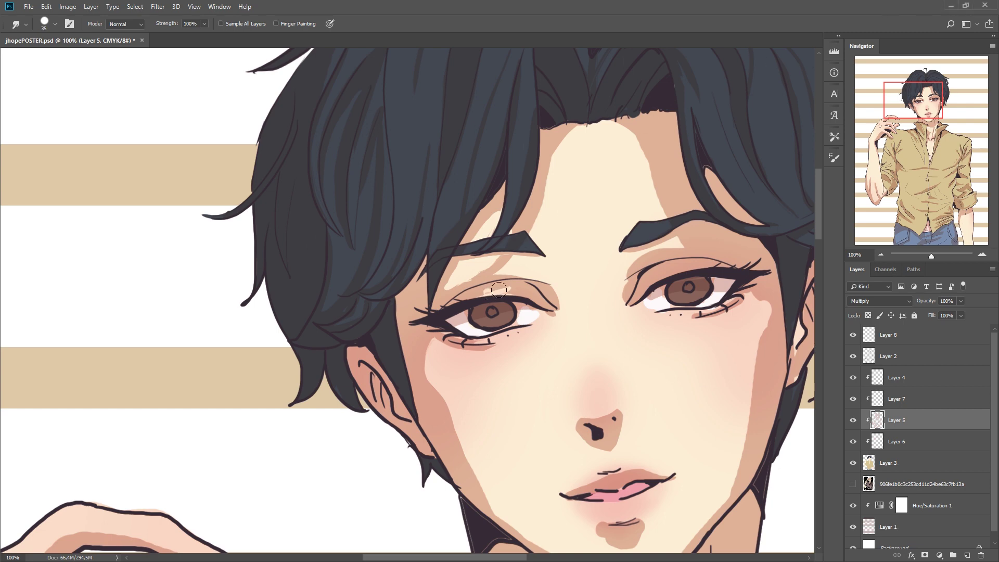
drag(506, 290, 506, 289)
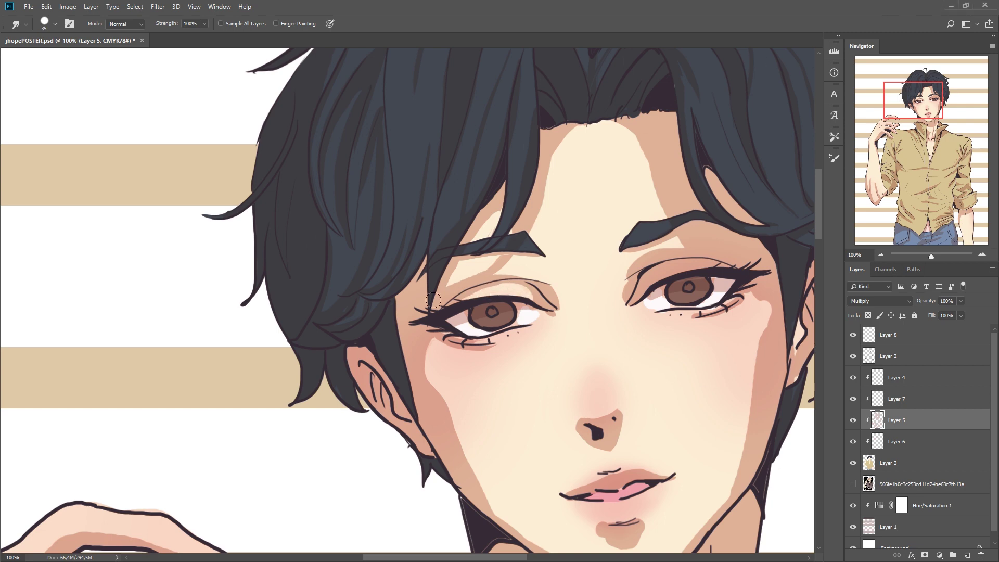
mouse_move(611, 305)
mouse_down()
mouse_move(657, 253)
mouse_move(682, 250)
mouse_up()
mouse_move(766, 292)
mouse_down()
mouse_move(766, 334)
mouse_move(725, 491)
mouse_up()
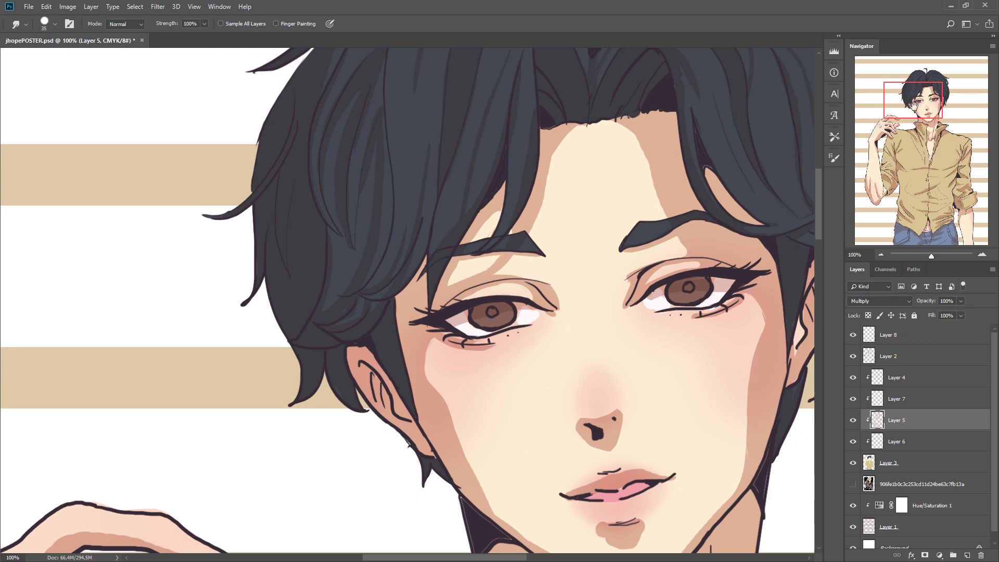
Step: Smooth the upper lip and blend the chin shadow into a softer V
mouse_move(799, 336)
mouse_down()
mouse_move(644, 283)
mouse_move(650, 297)
mouse_up()
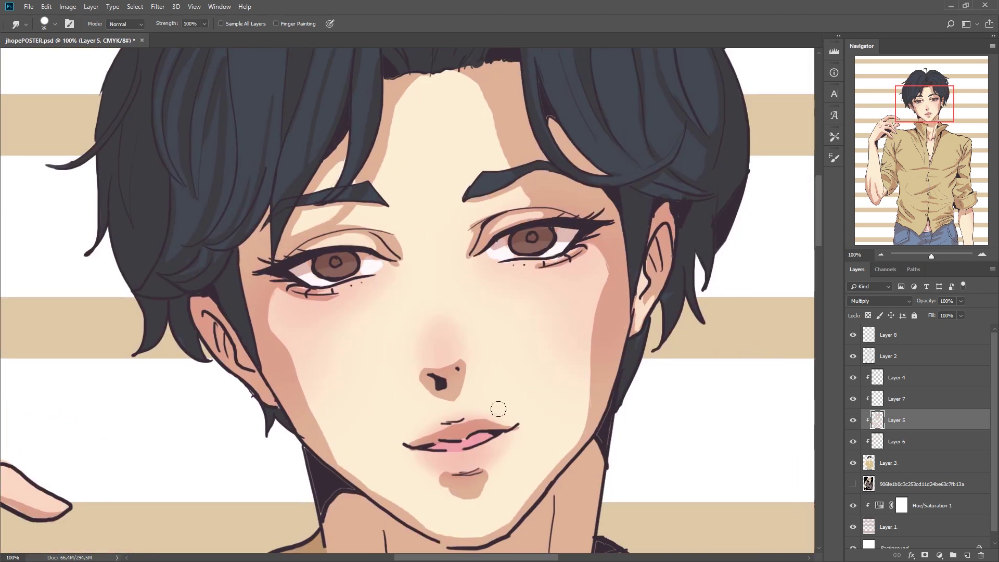
drag(451, 419, 469, 430)
drag(480, 477, 445, 469)
mouse_move(476, 501)
mouse_down()
mouse_move(469, 495)
mouse_move(499, 454)
mouse_up()
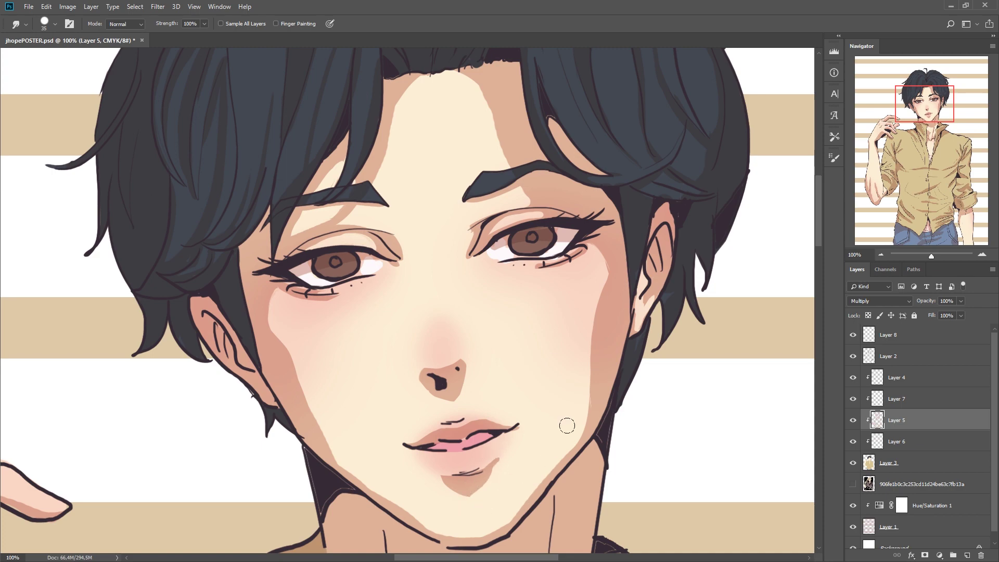
mouse_move(933, 256)
mouse_down()
mouse_move(920, 254)
mouse_move(928, 254)
mouse_up()
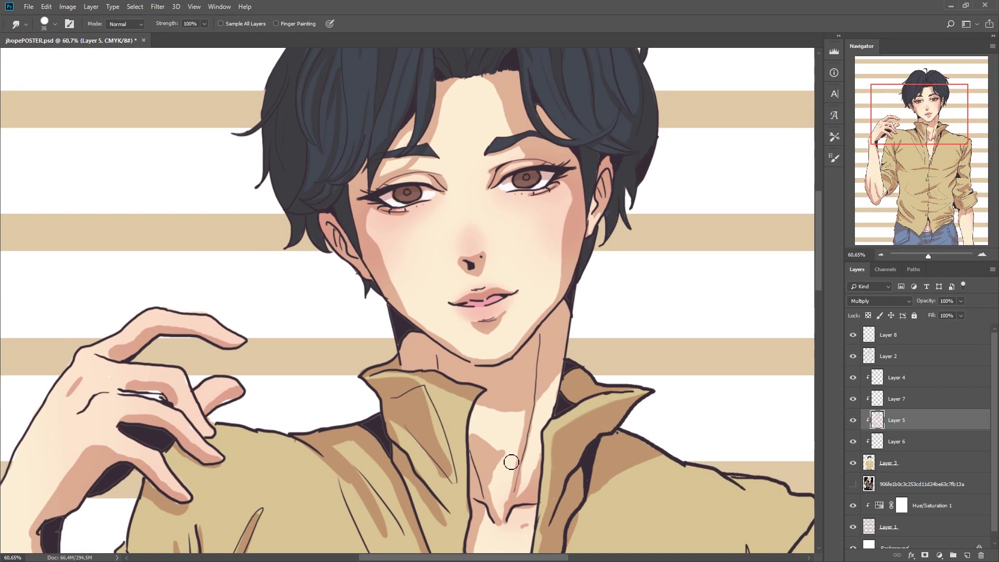
Step: Smudge the neck, collarbone and collar-edge shadows softer
mouse_move(484, 440)
mouse_down()
mouse_move(533, 475)
mouse_move(525, 517)
mouse_move(478, 508)
mouse_up()
drag(422, 395, 454, 547)
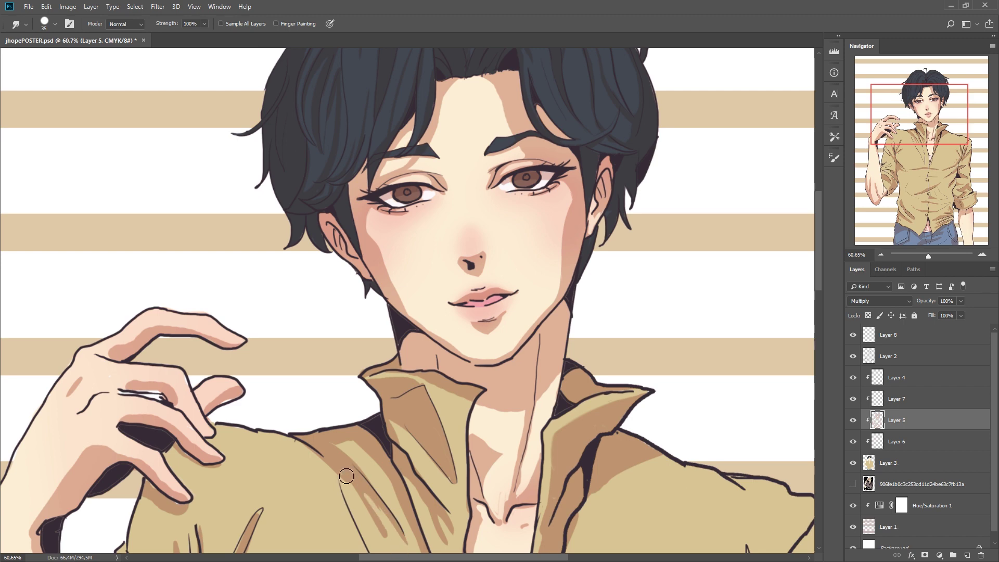
double_click(881, 255)
click(875, 197)
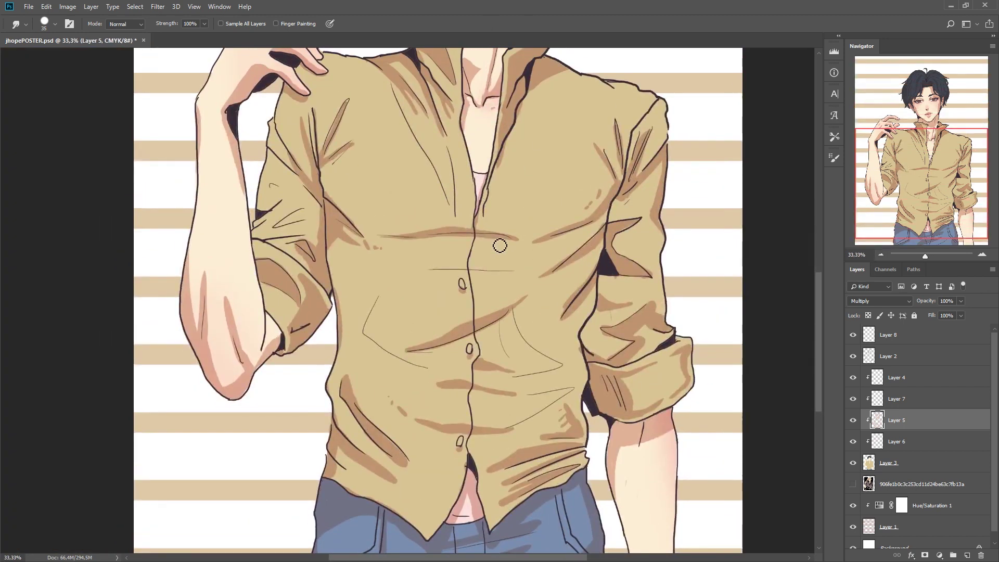
Step: Smudge the sleeve-cuff and sleeve shading and reshape the cuff's upper corner
mouse_move(305, 251)
mouse_down()
mouse_move(299, 260)
mouse_move(313, 271)
mouse_move(294, 283)
mouse_up()
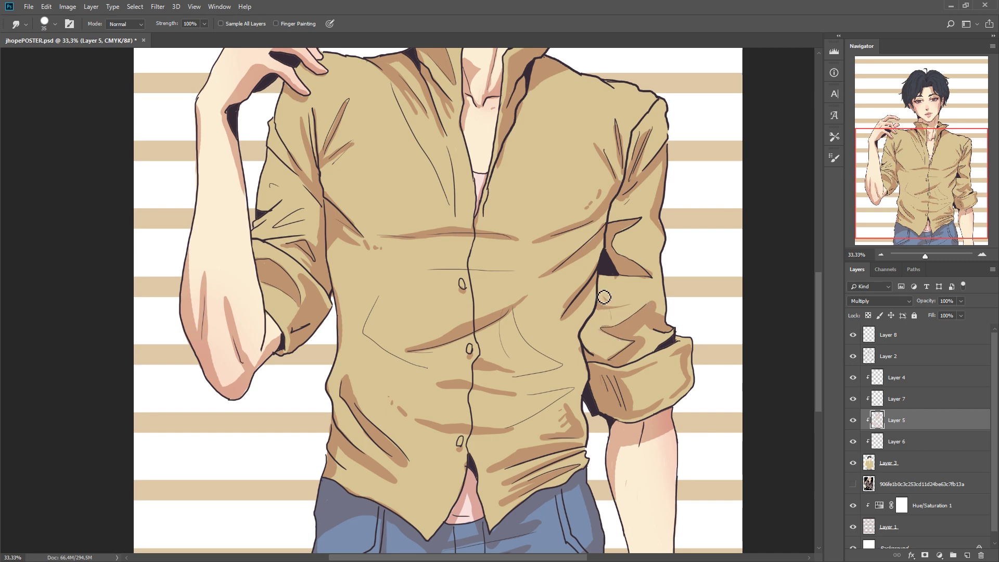
drag(627, 197, 617, 224)
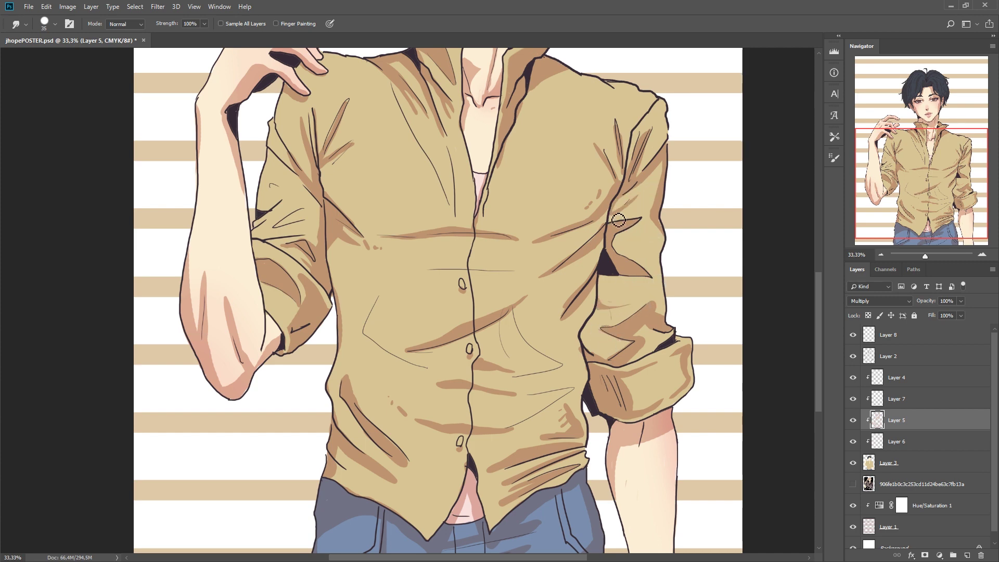
drag(689, 350, 677, 373)
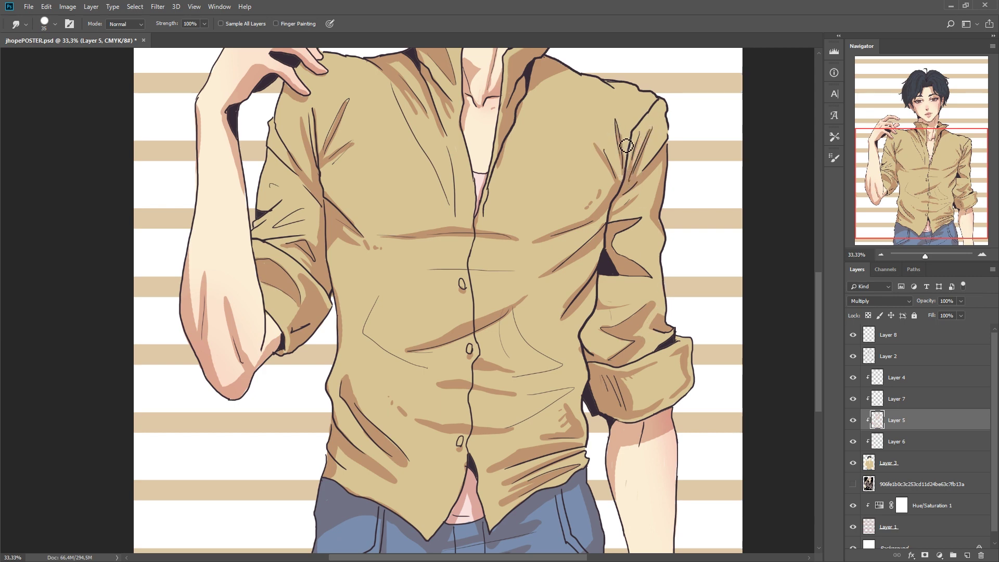
mouse_move(925, 255)
mouse_down()
mouse_move(917, 264)
mouse_move(925, 256)
mouse_up()
scroll(474, 521, down, 5)
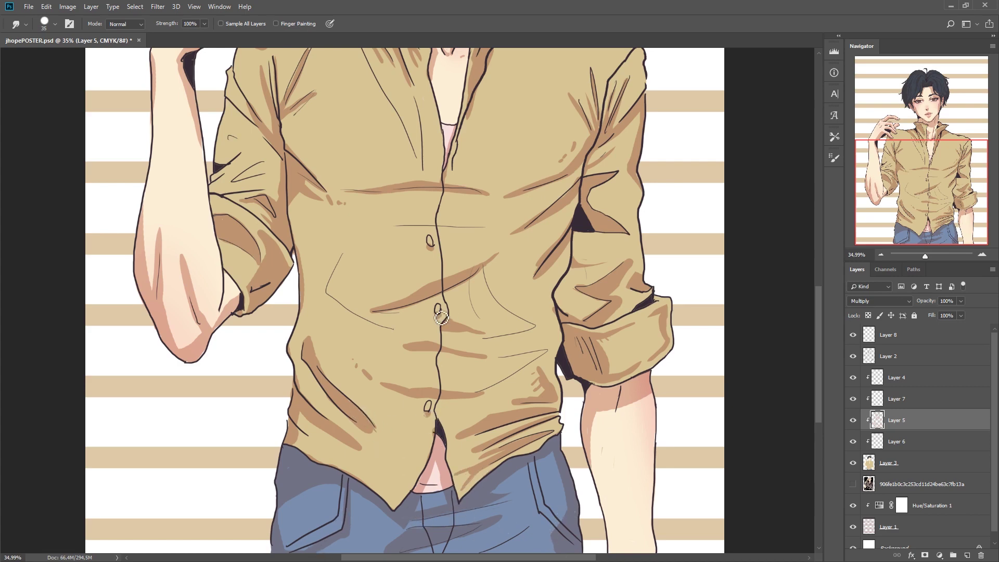
ctrl+click(643, 185)
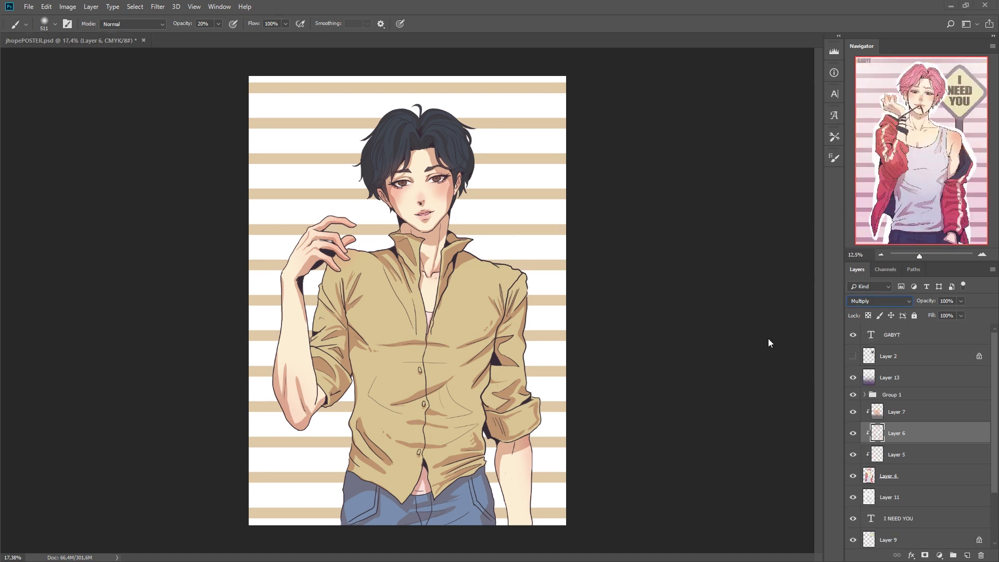
Step: Paint-bucket the white background stripes, ending with a pale cream fill
click(855, 442)
click(906, 542)
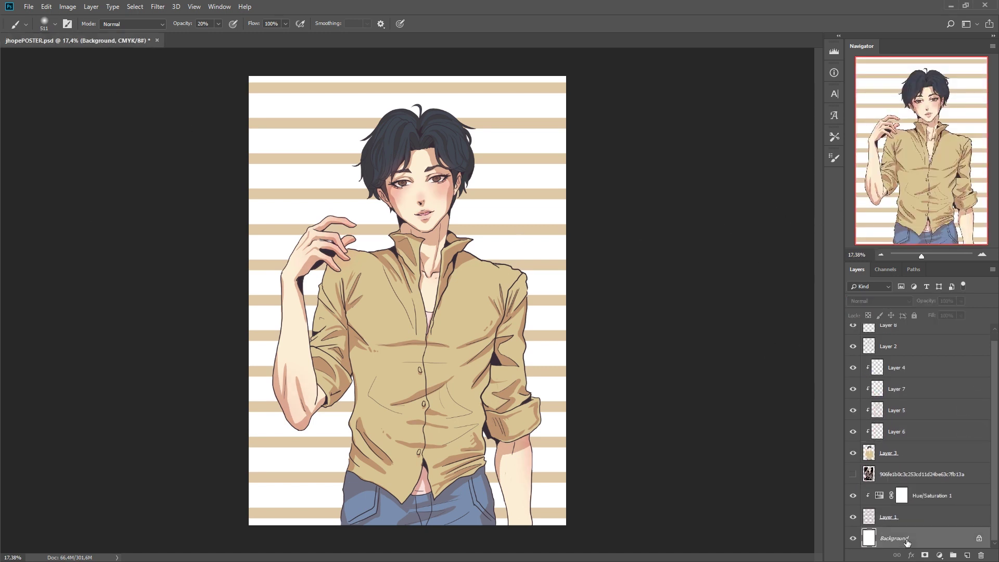
key(g)
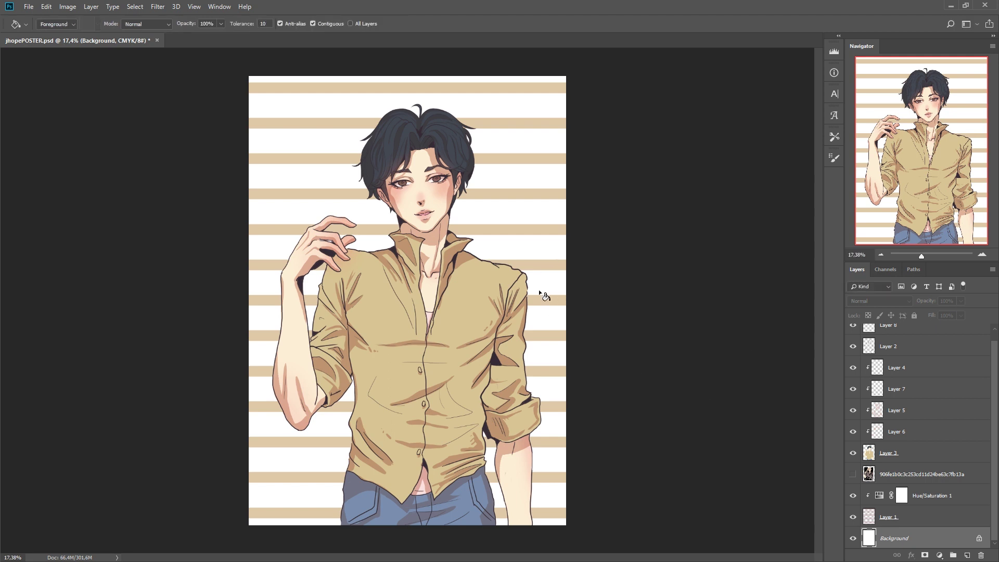
click(542, 289)
click(546, 334)
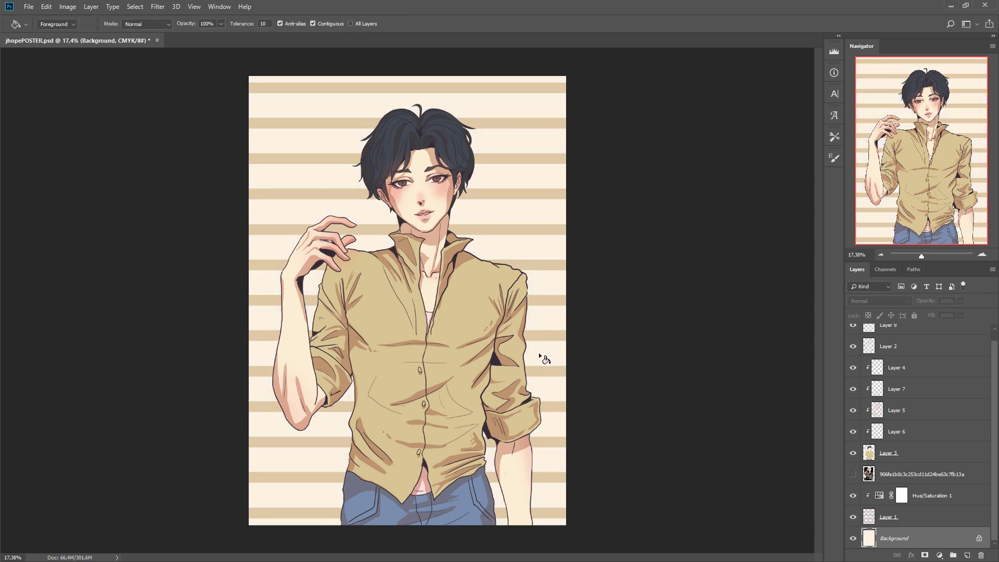
scroll(932, 387, up, 1)
click(885, 335)
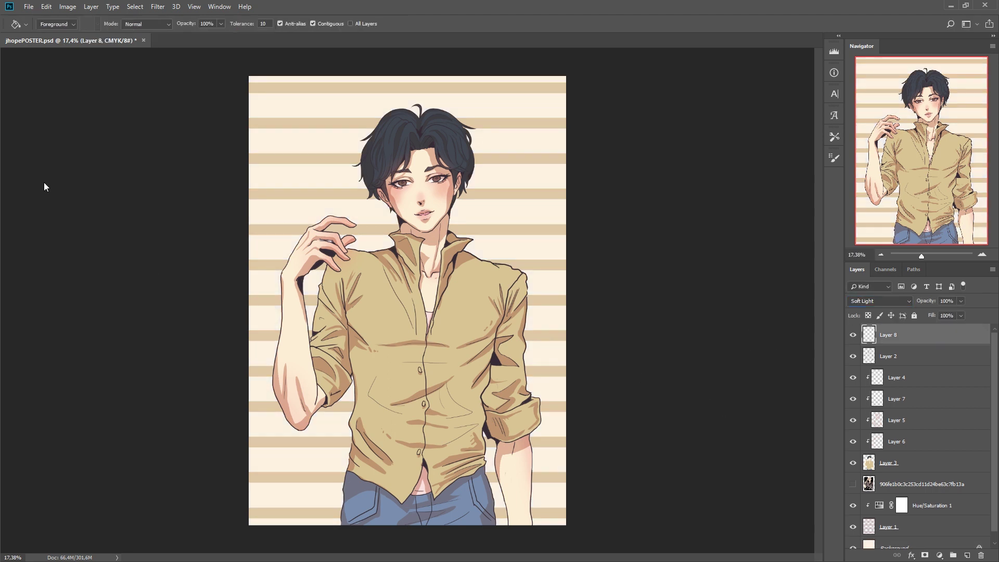
Step: On Layer 8, tint the lower poster soft pink-purple and the hair and top warm brown
key(i)
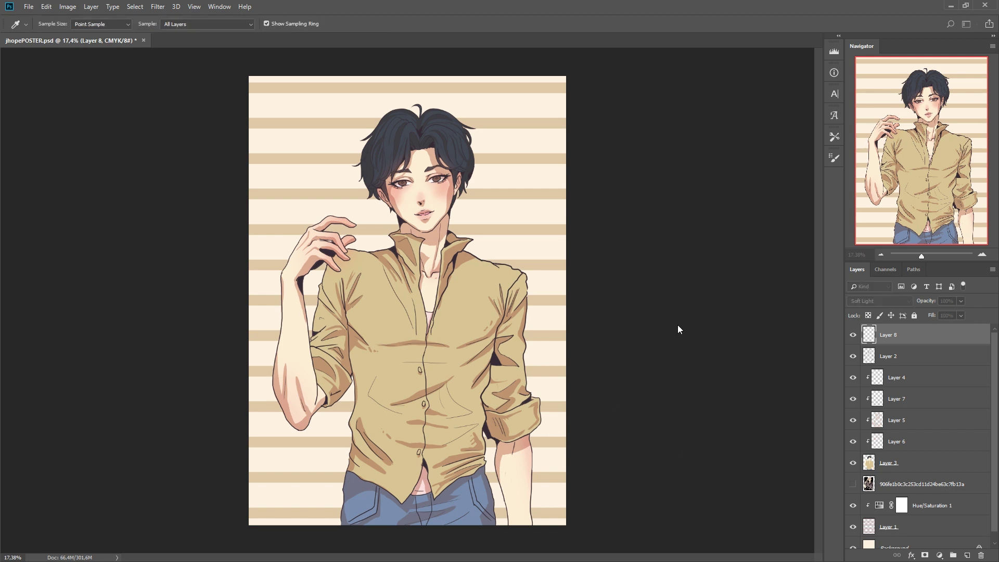
key(b)
key(ctrl+minus)
key(ctrl+minus)
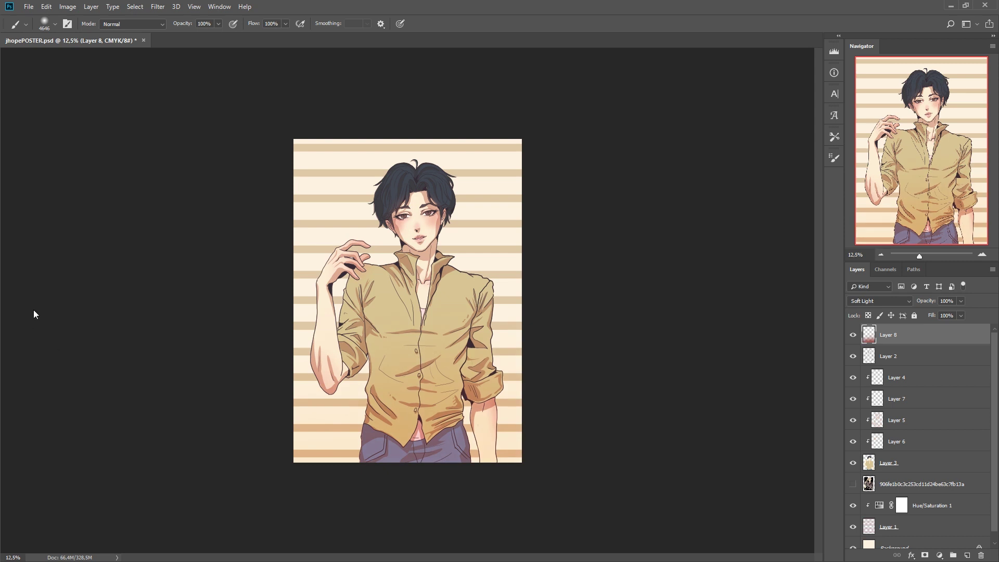
mouse_move(766, 324)
mouse_down()
mouse_move(156, 317)
mouse_move(213, 337)
mouse_up()
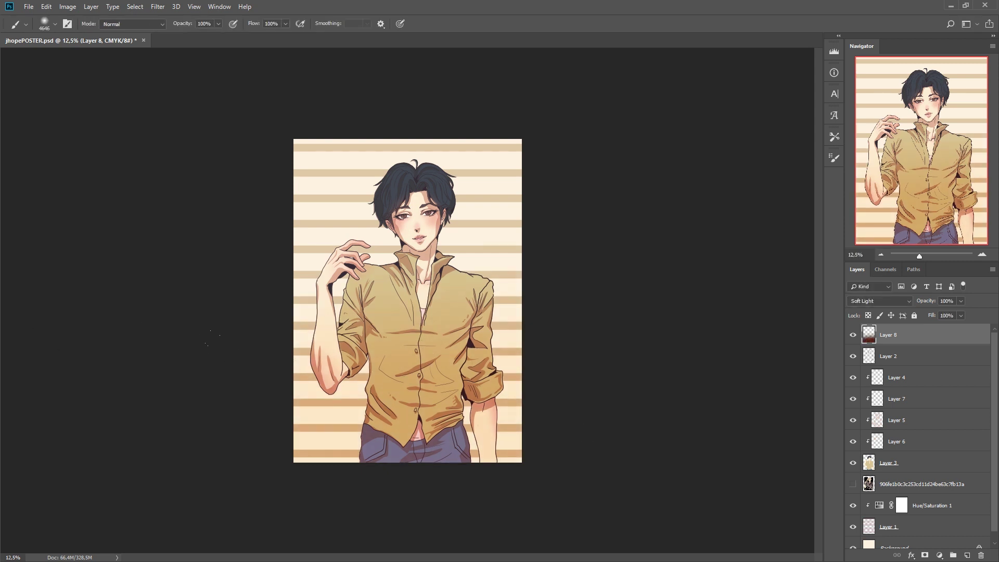
key(i)
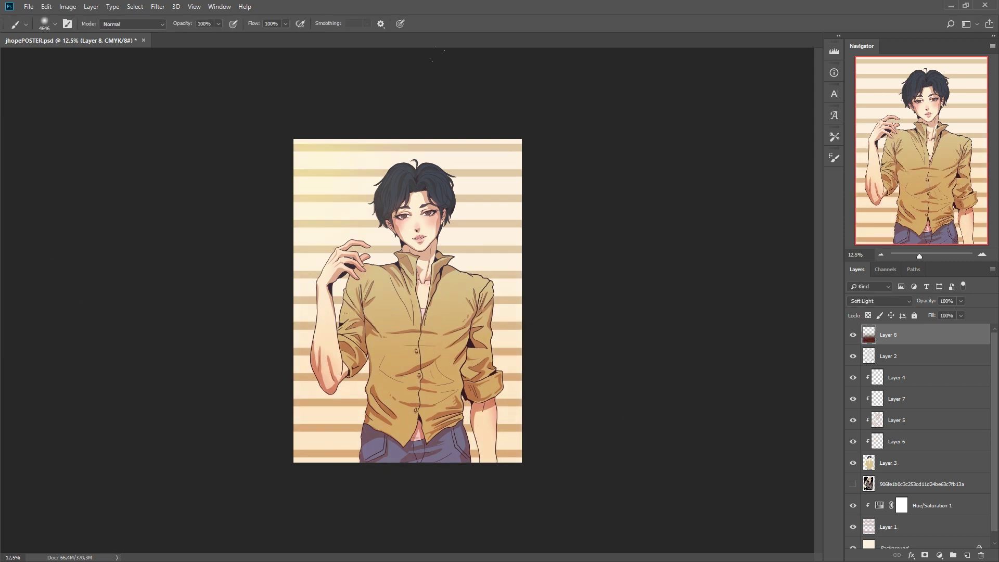
key(b)
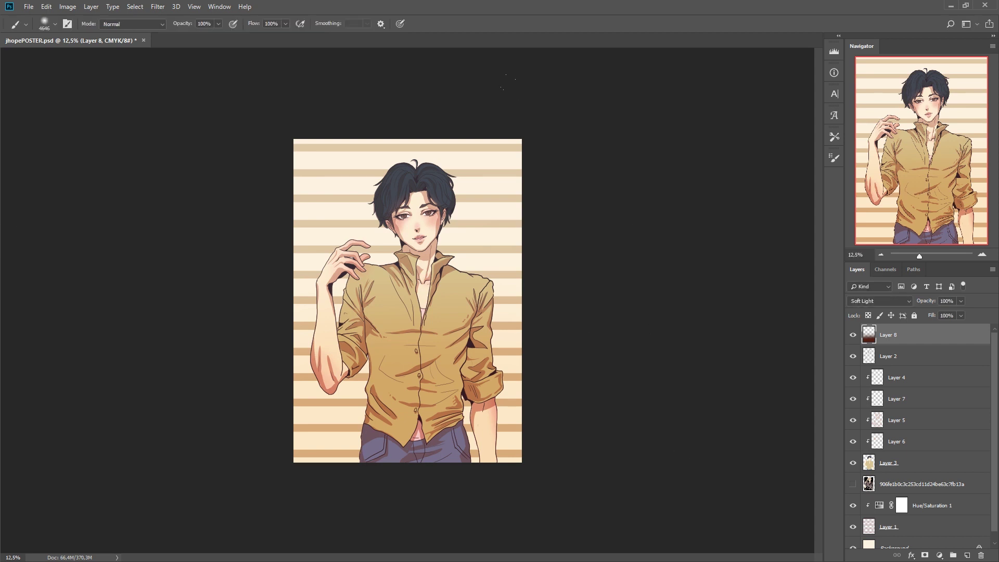
drag(386, 177, 422, 177)
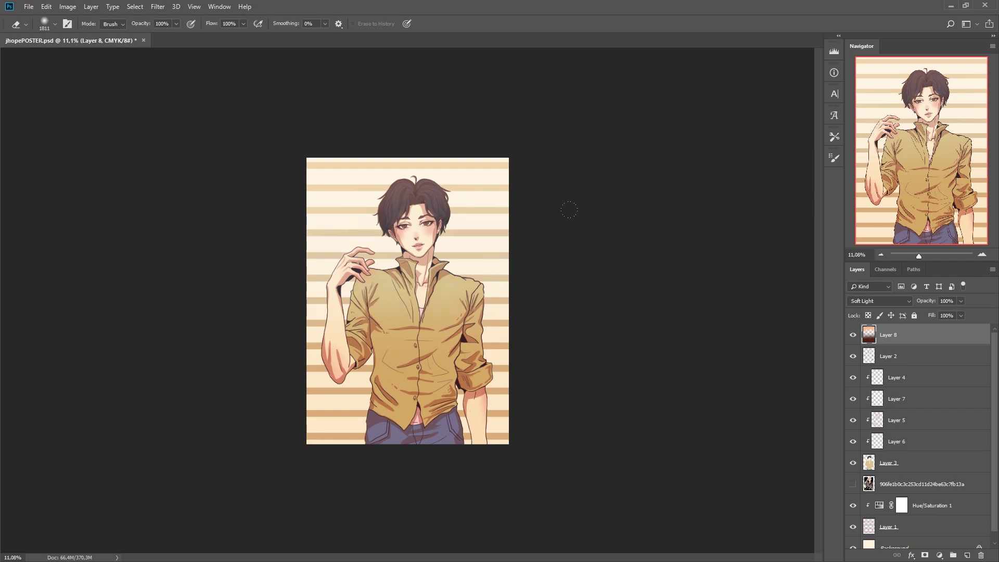
key(b)
Step: Paint white highlights into both eyes on Layer 2
key(alt+bracketleft)
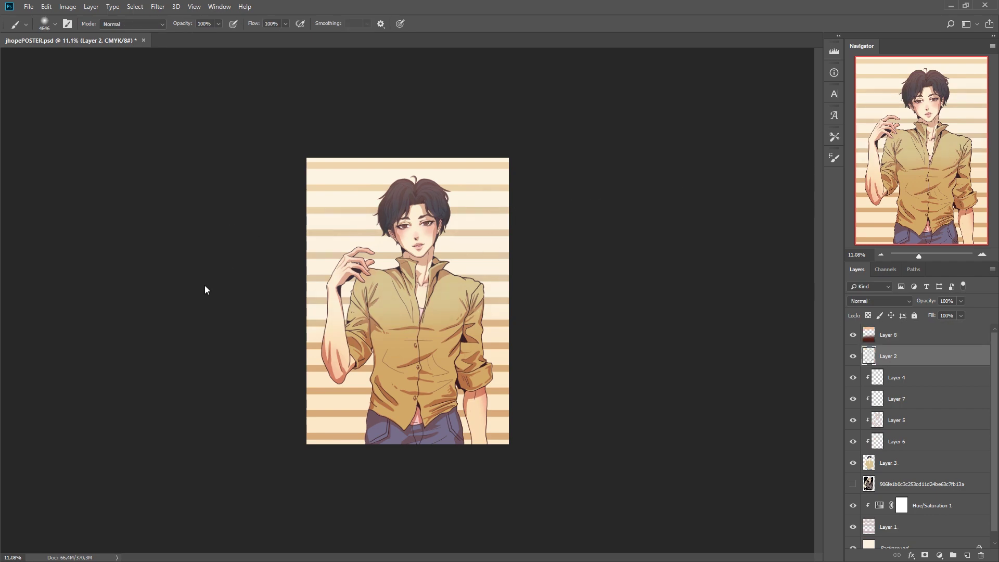
scroll(499, 312, up, 5)
scroll(500, 312, up, 4)
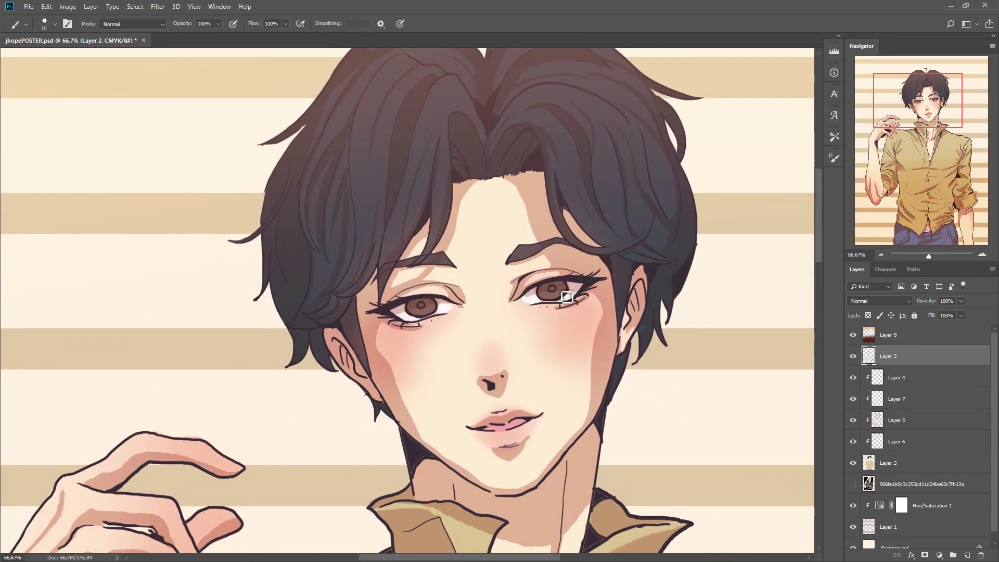
drag(539, 295, 554, 294)
drag(409, 311, 424, 308)
drag(929, 256, 923, 259)
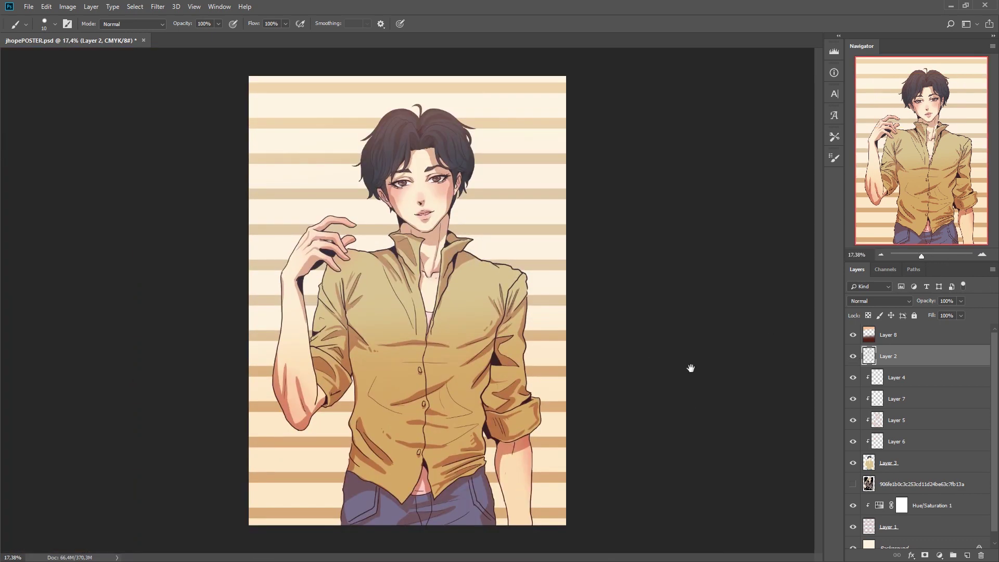
Step: Add a large DAYDREAM title on a new layer, scaled and tilted in the upper left
key(ctrl+shift+alt+n)
key(t)
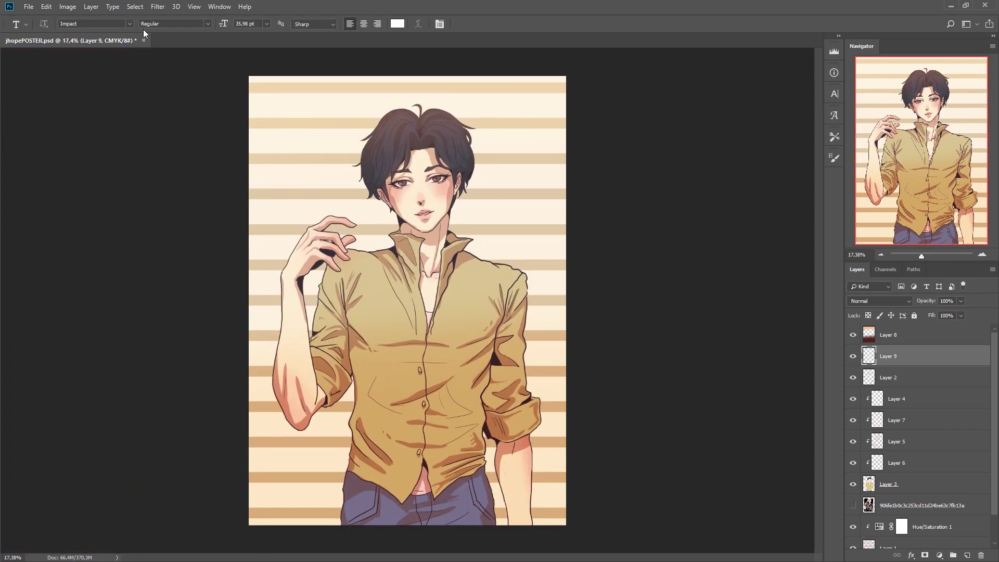
click(323, 173)
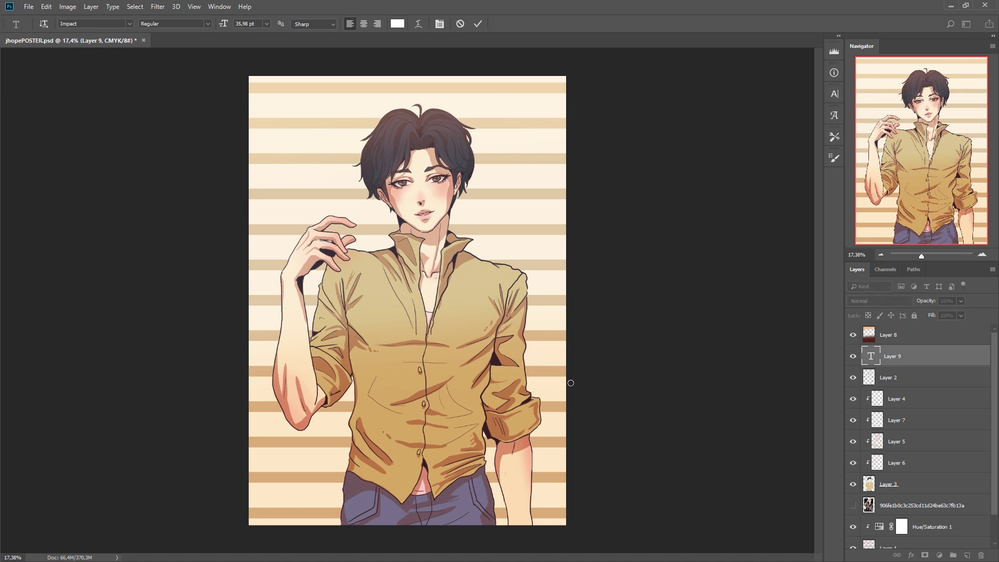
text(DAYDREAM)
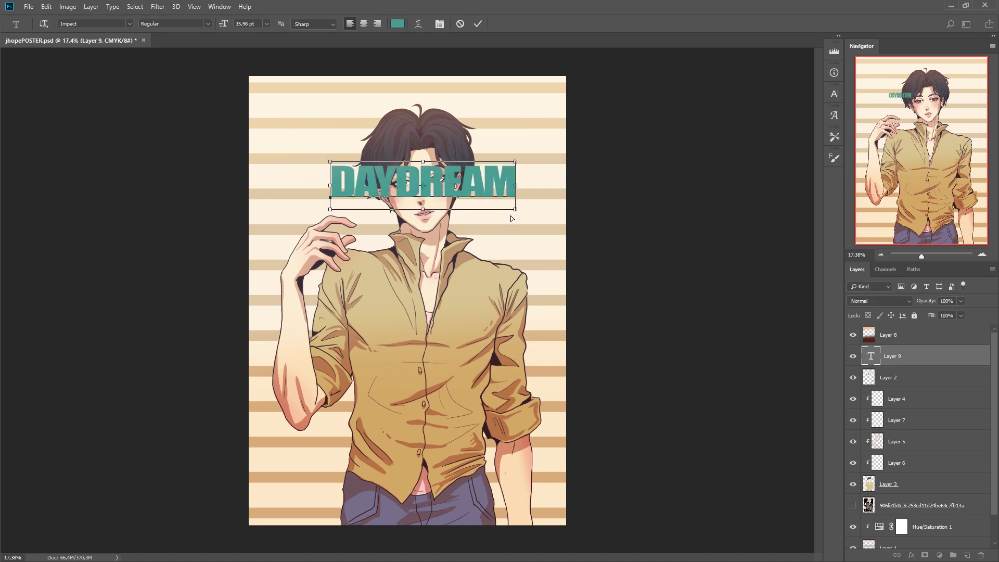
mouse_move(512, 218)
mouse_down()
mouse_move(527, 221)
mouse_move(377, 115)
mouse_move(368, 137)
mouse_up()
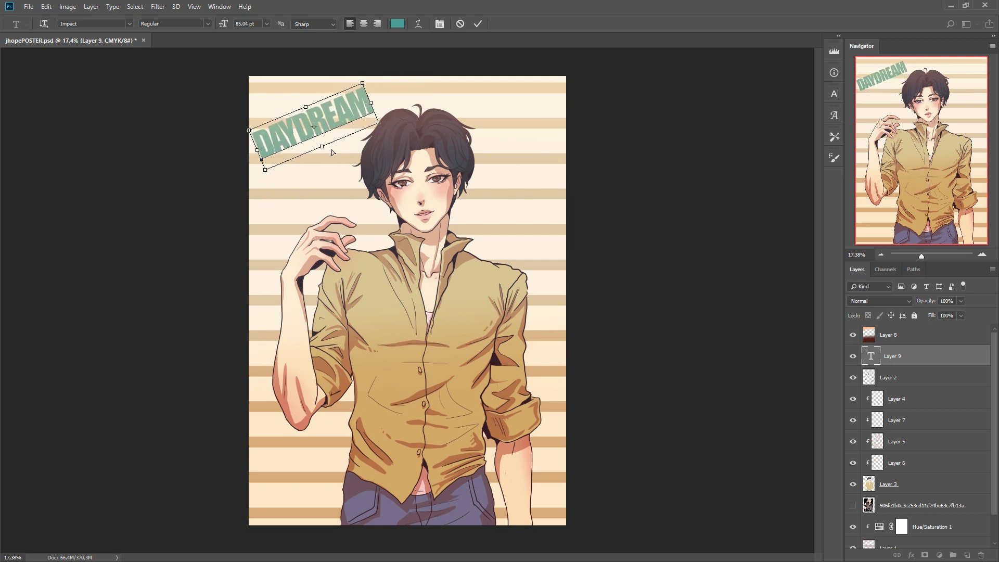
click(368, 94)
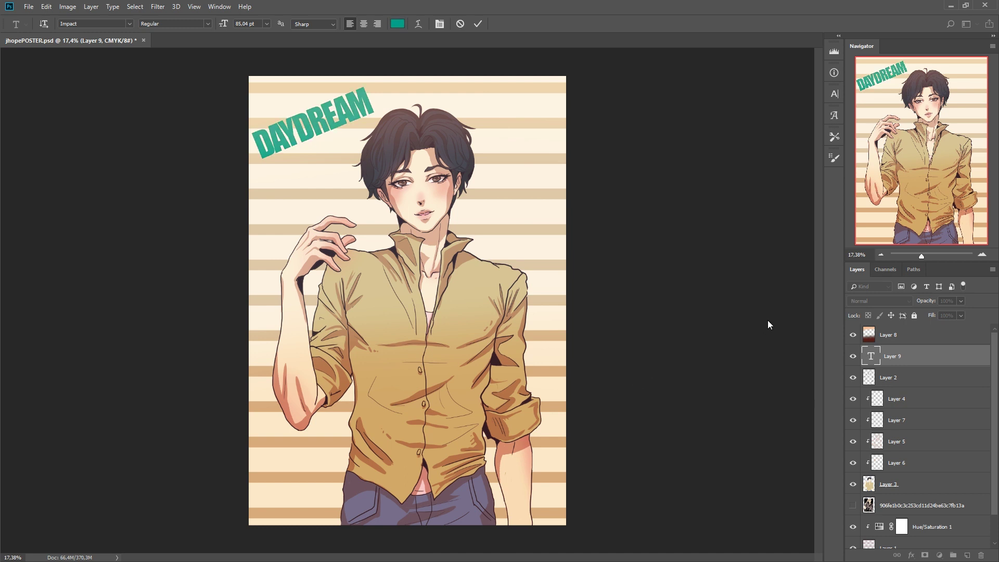
double_click(312, 131)
drag(324, 156, 331, 164)
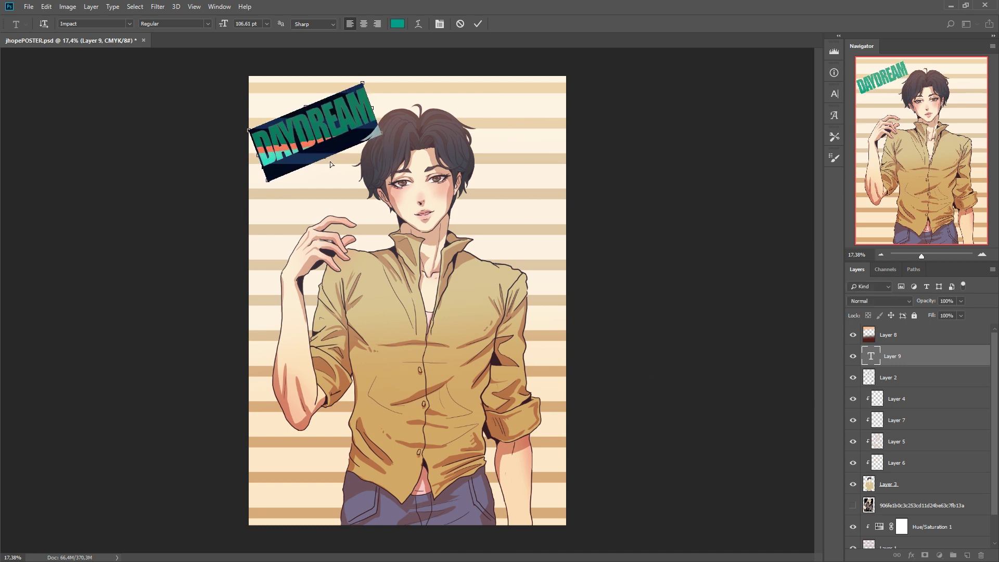
key(ctrl+Return)
Step: Give the DAYDREAM title a pale beige Stroke outline
key(b)
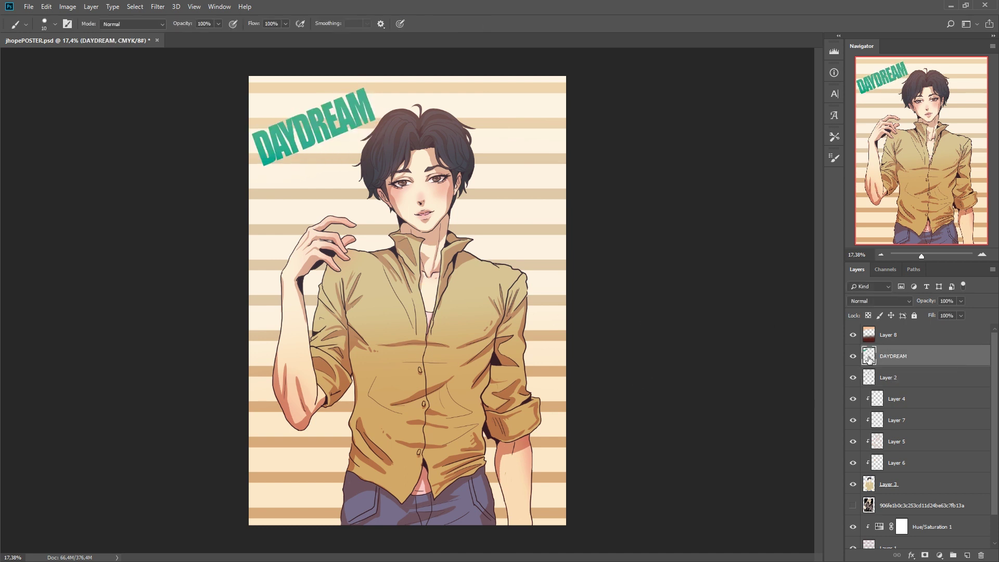
double_click(868, 359)
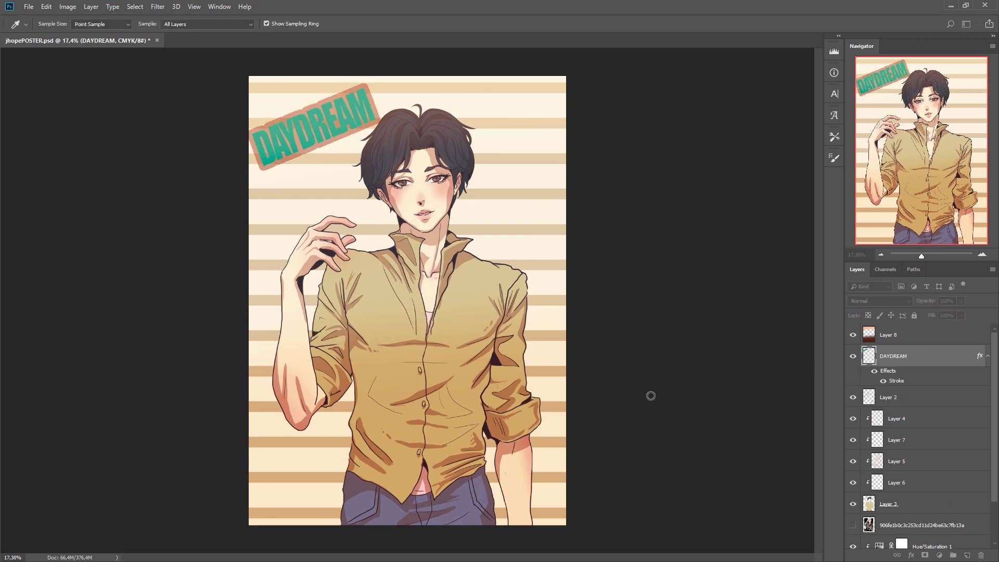
click(550, 394)
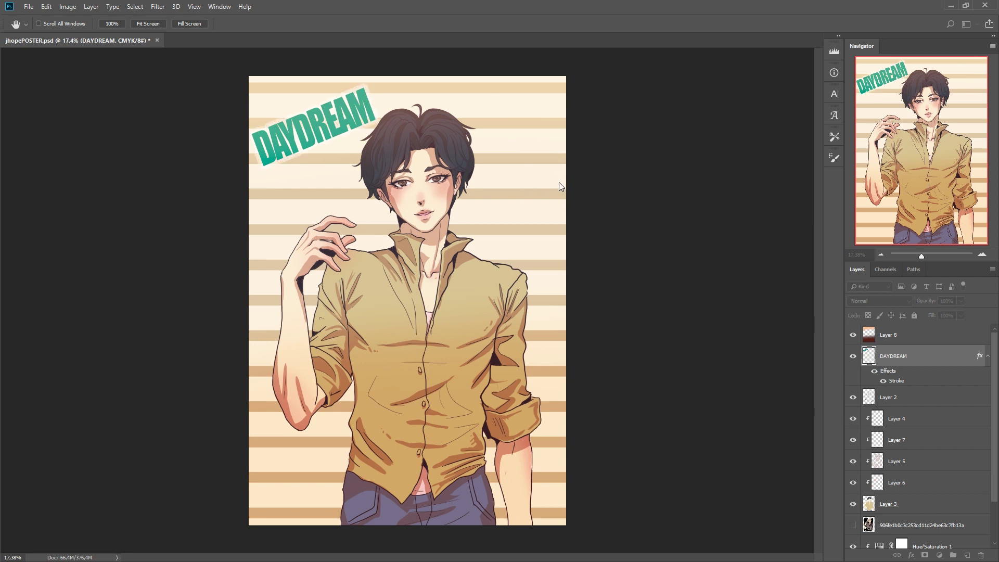
Step: Sketch a cloud thought bubble beside his head with a larger brush, undoing stray strokes
key(b)
scroll(993, 445, down, 2)
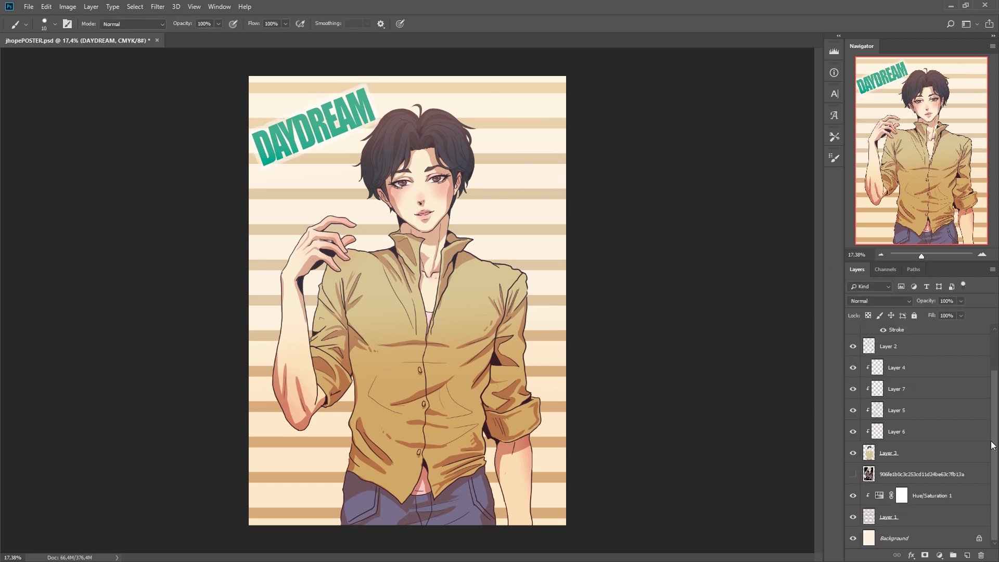
key(ctrl+e)
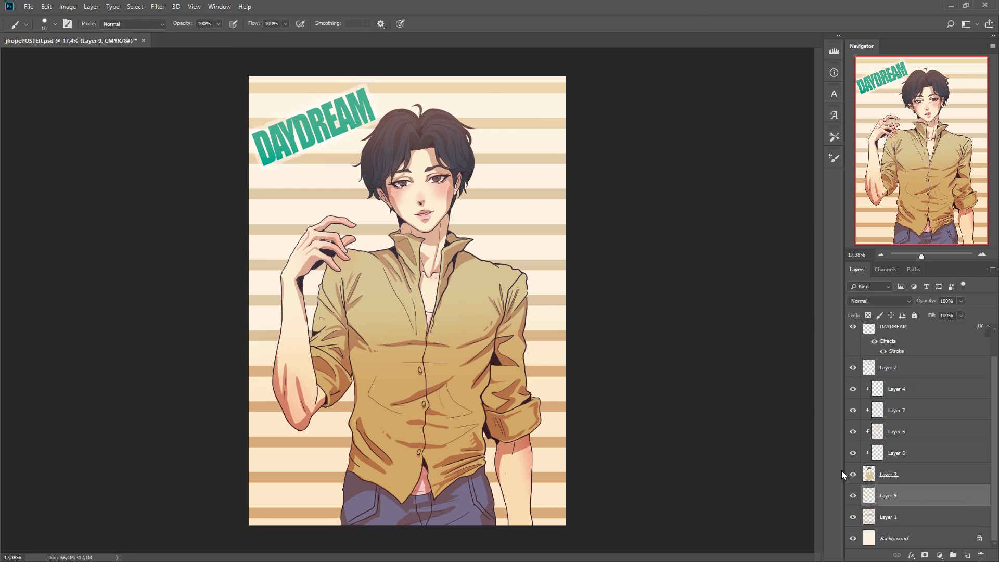
key(alt+bracketleft)
drag(505, 192, 567, 213)
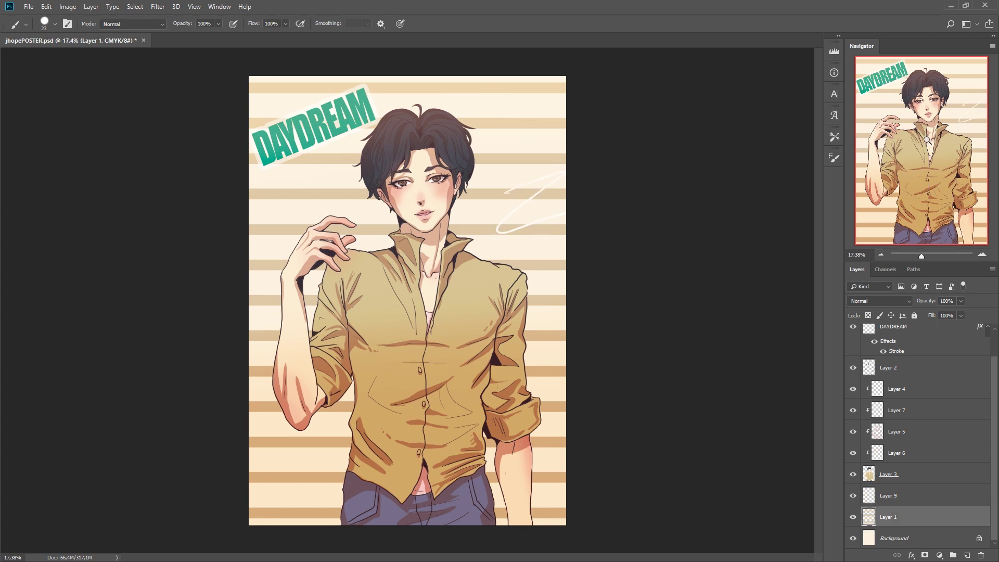
key(ctrl+z)
mouse_move(500, 187)
mouse_down()
mouse_move(520, 208)
mouse_move(482, 195)
mouse_up()
key(ctrl+z)
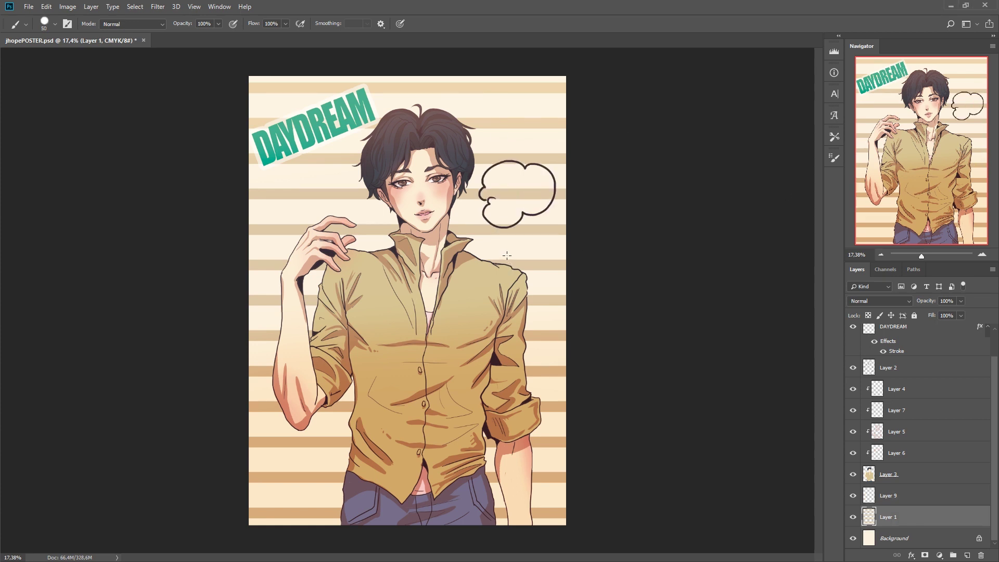
drag(498, 120, 540, 128)
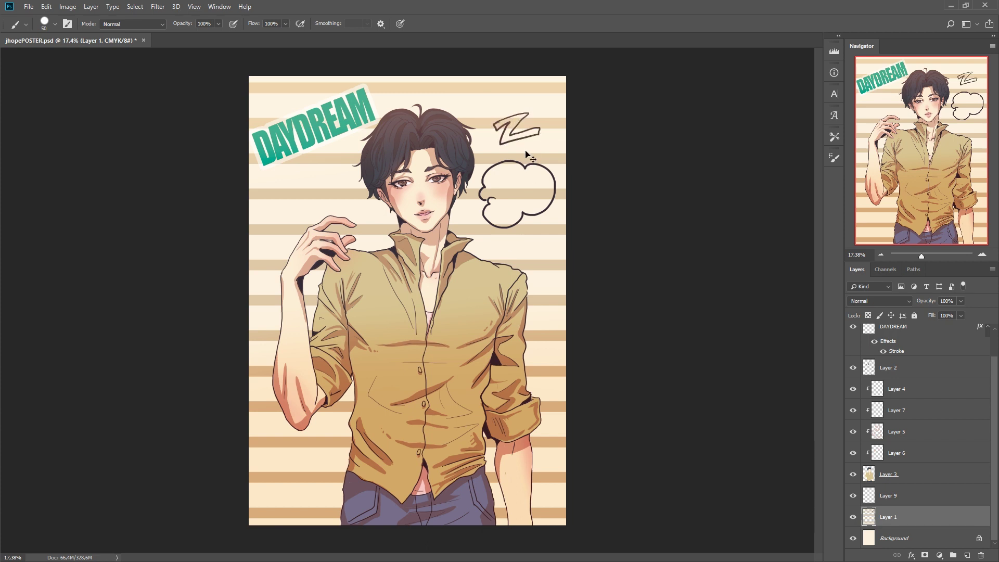
key(ctrl+z)
Step: Type vertical 'zzz' text above the bubble and enlarge it with Free Transform
key(t)
click(495, 103)
text(zzz)
key(ctrl+a)
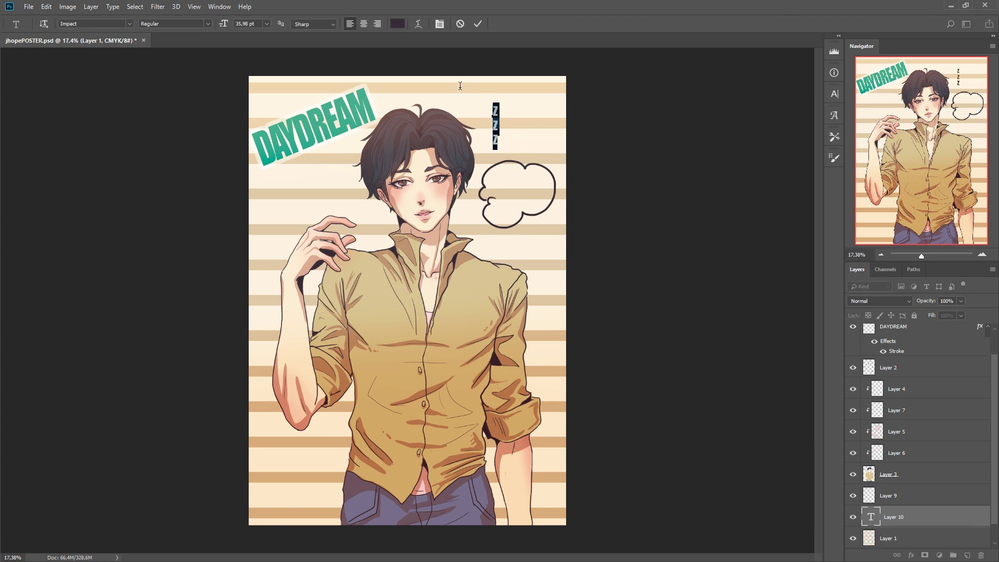
key(ctrl+Return)
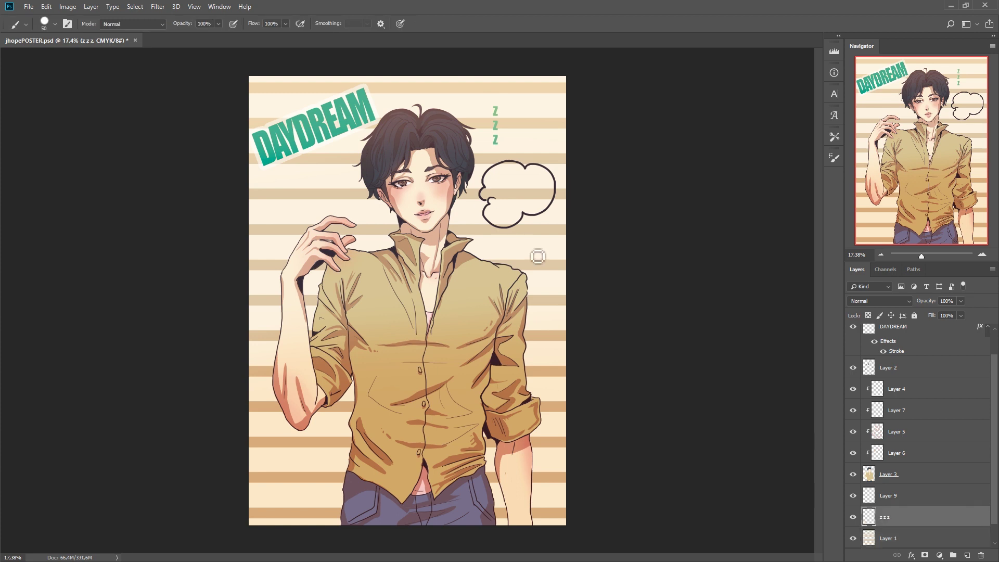
key(ctrl+t)
drag(523, 166, 534, 257)
key(Return)
Step: Lasso and reposition the middle and lower Z letters, then move the zzz into the bubble
key(l)
mouse_move(502, 154)
mouse_down()
mouse_move(475, 175)
mouse_move(503, 190)
mouse_move(518, 134)
mouse_up()
key(ctrl+t)
key(Return)
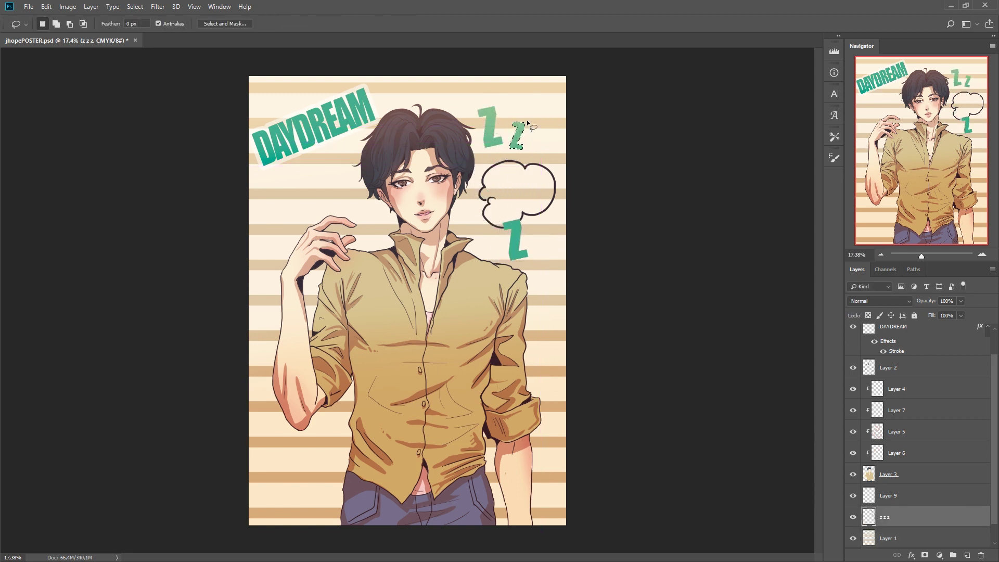
key(ctrl+t)
mouse_move(507, 191)
mouse_down()
mouse_move(532, 225)
mouse_move(558, 128)
mouse_up()
key(Return)
key(ctrl+d)
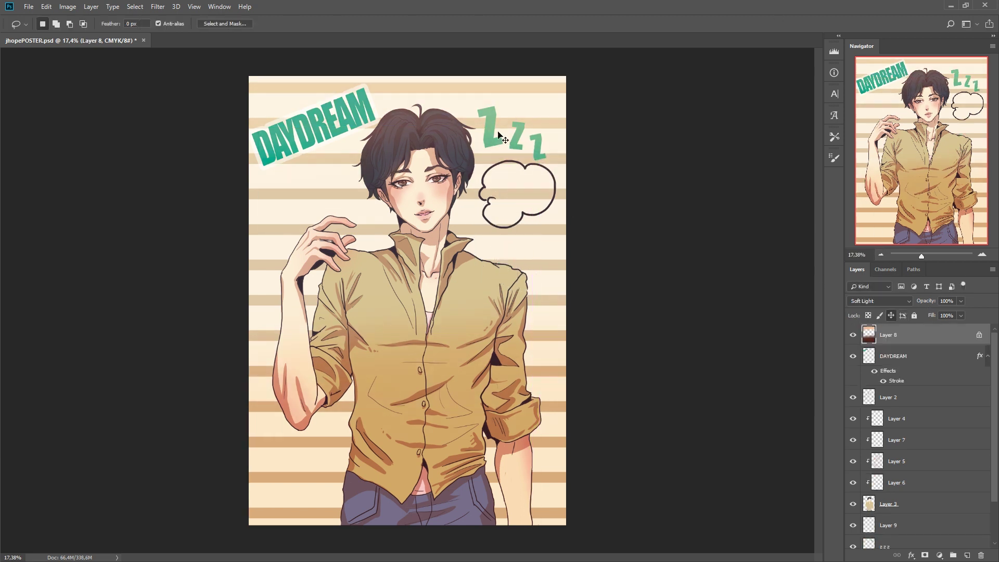
drag(490, 131, 495, 186)
Step: Select the thought bubble's interior on Layer 1 with the Magic Wand
key(b)
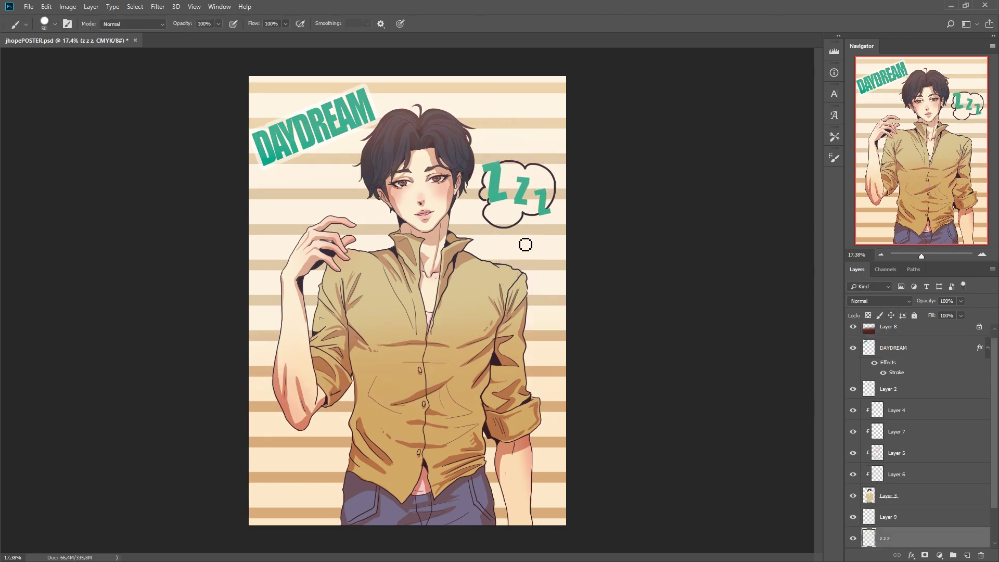
scroll(947, 486, down, 2)
click(875, 517)
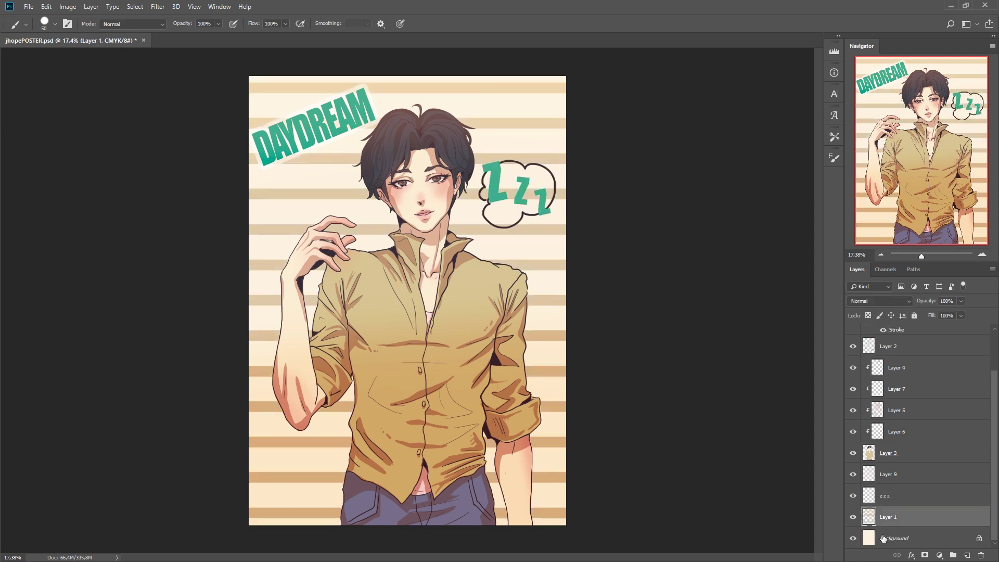
key(w)
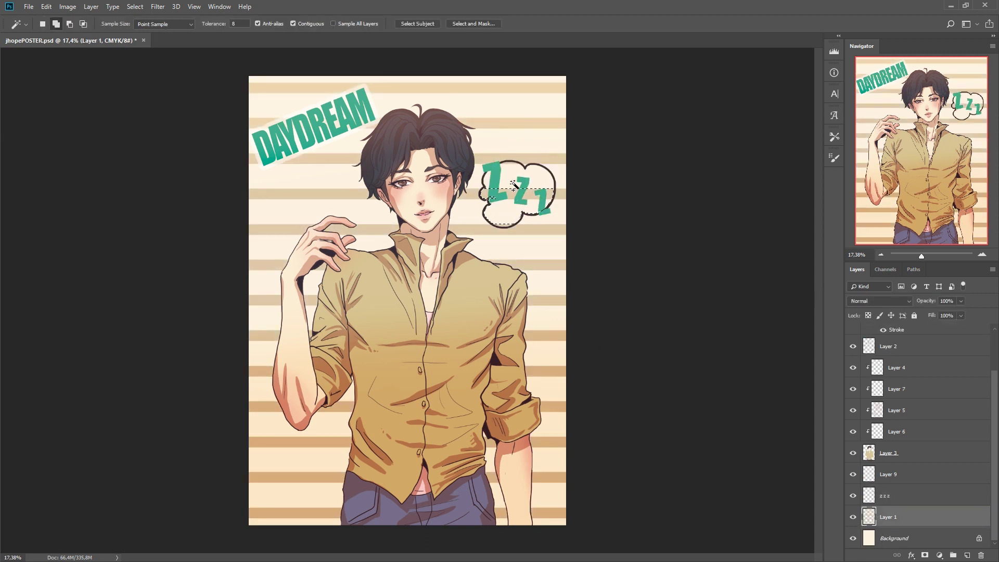
click(498, 197)
key(ctrl+d)
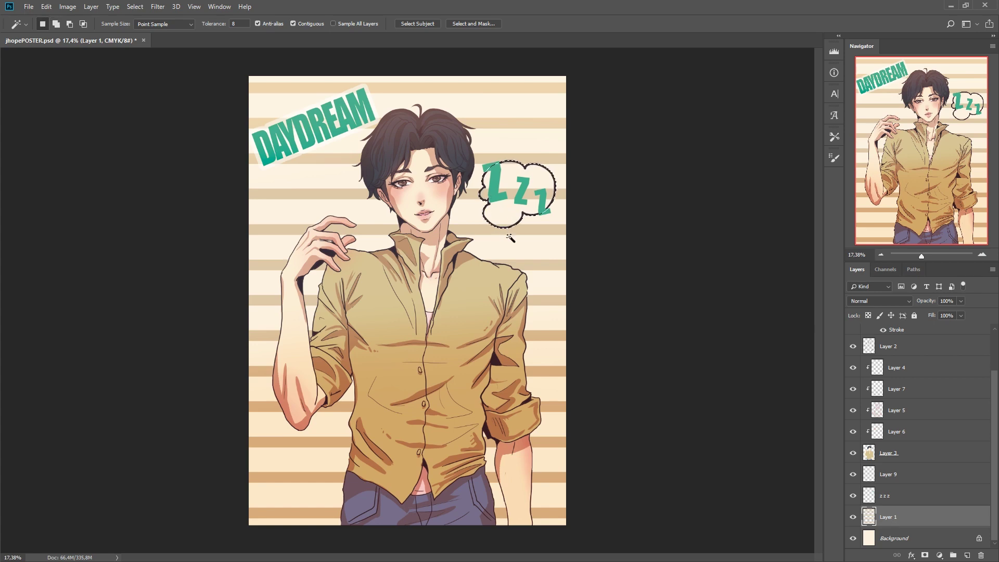
key(b)
key(w)
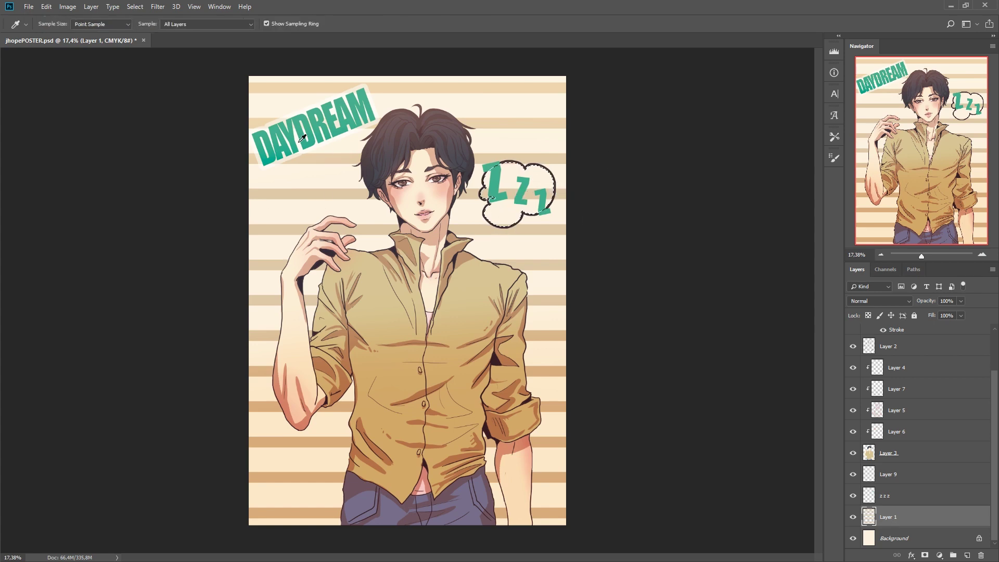
key(b)
drag(922, 259, 923, 256)
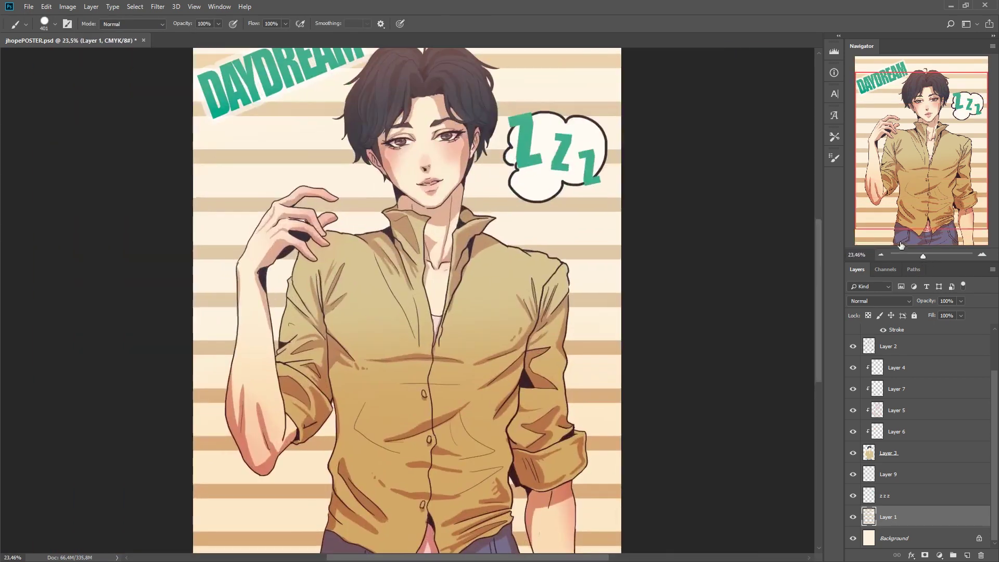
Step: Add a Stroke outline in a sampled colour to the z z z layer
click(866, 500)
double_click(866, 499)
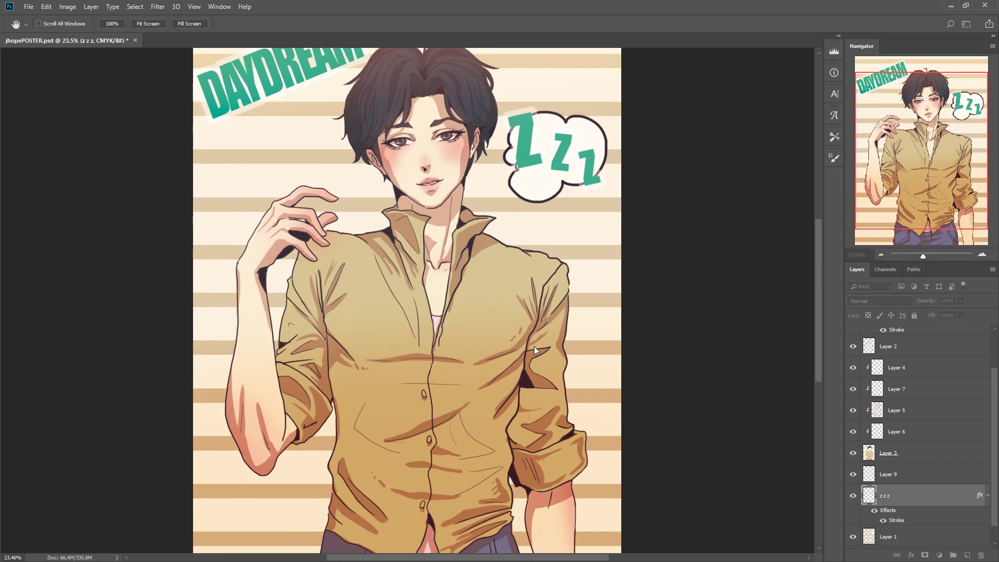
click(598, 449)
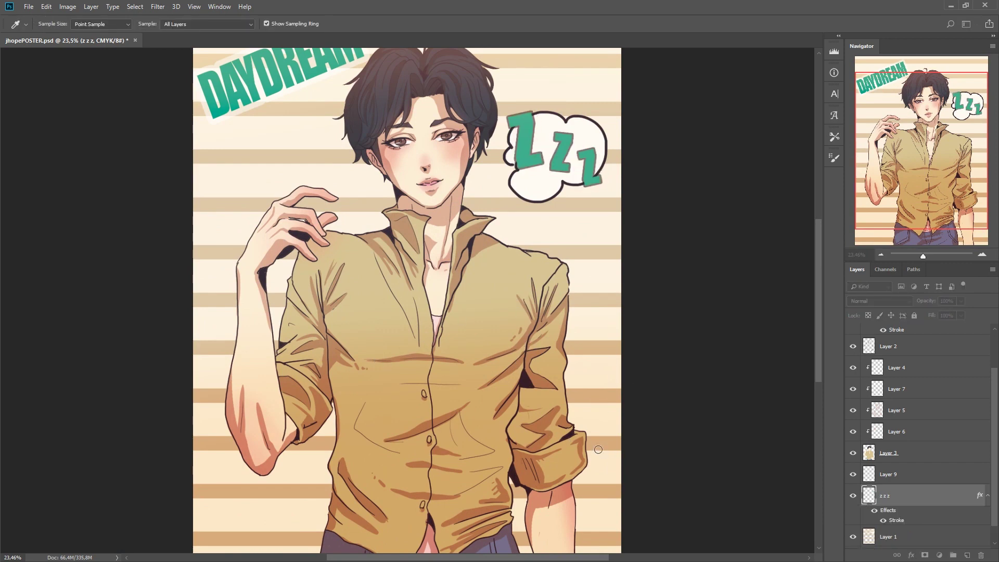
click(557, 342)
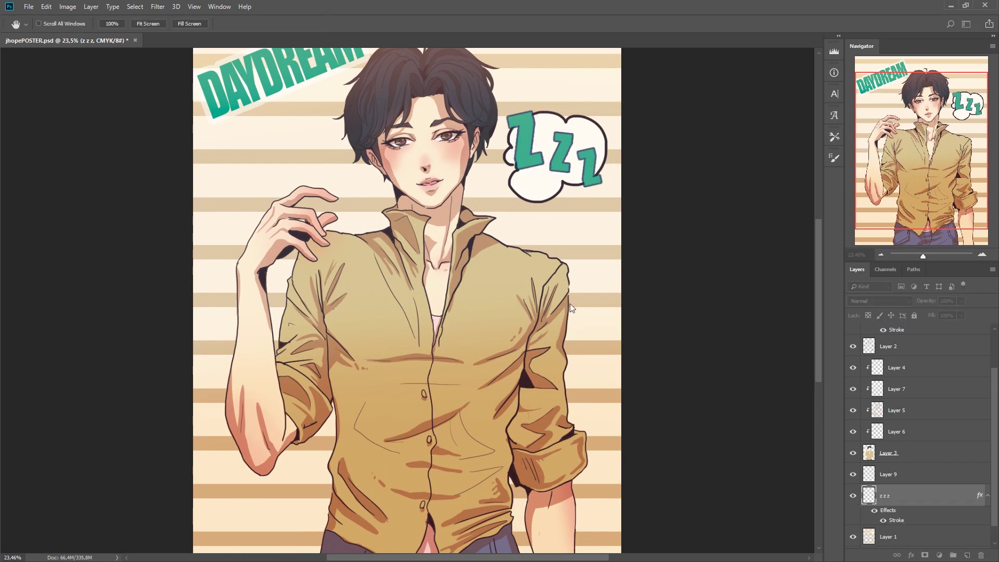
key(Return)
drag(923, 256, 920, 257)
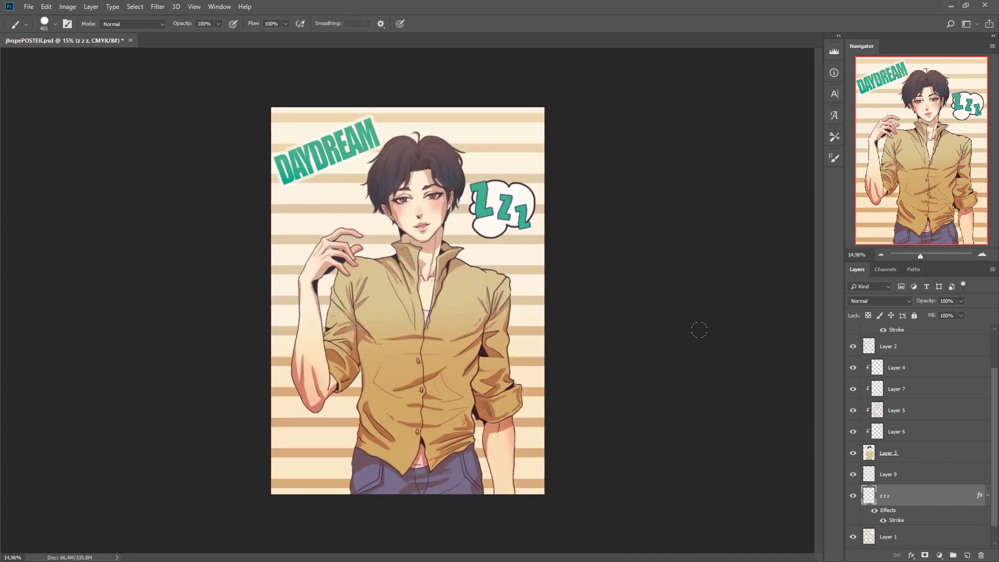
Step: Discard a stray text layer and create a new empty layer above Layer 1
ctrl+click(381, 291)
key(t)
click(415, 277)
key(Escape)
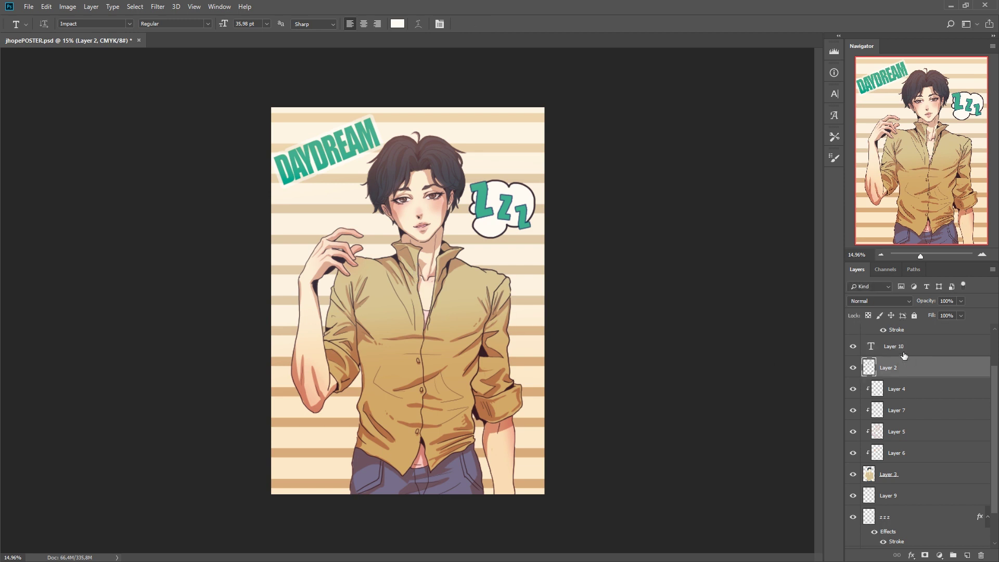
key(b)
ctrl+click(408, 290)
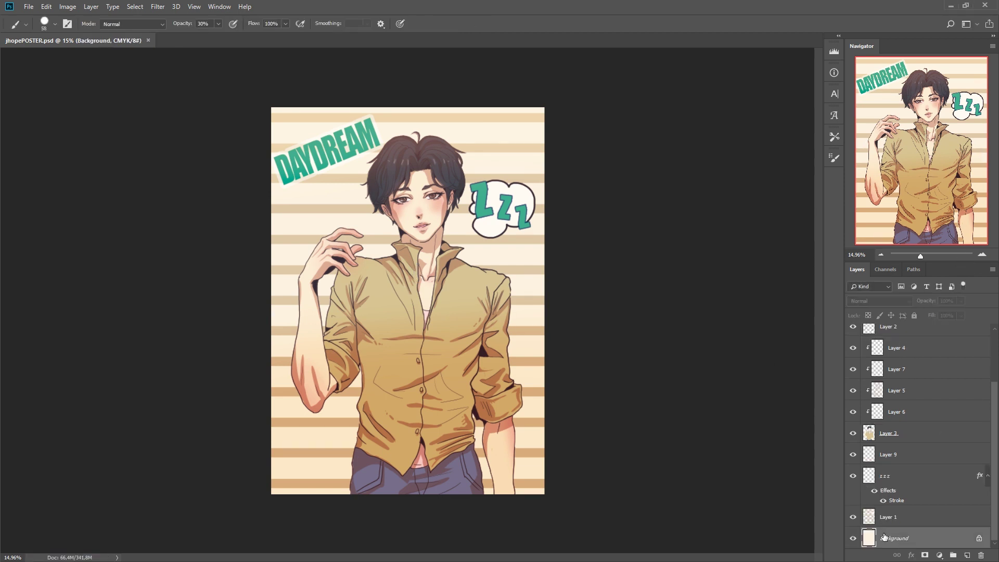
ctrl+click(407, 118)
key(ctrl+shift+alt+n)
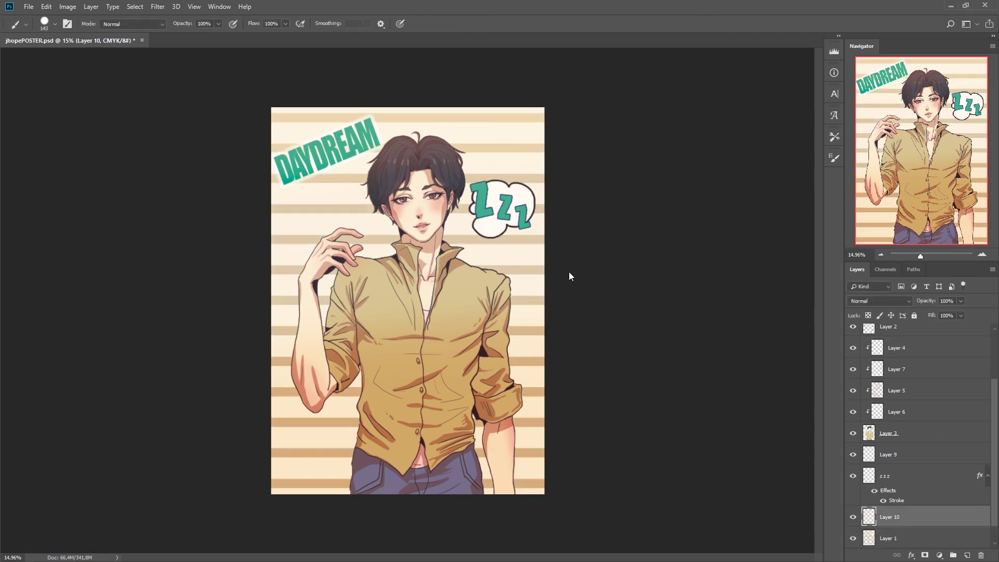
Step: Paint a thick white outline around his head, shoulders, lower arm and raised arm
mouse_move(349, 265)
mouse_down()
mouse_move(390, 244)
mouse_move(370, 203)
mouse_move(416, 143)
mouse_move(456, 148)
mouse_move(454, 214)
mouse_up()
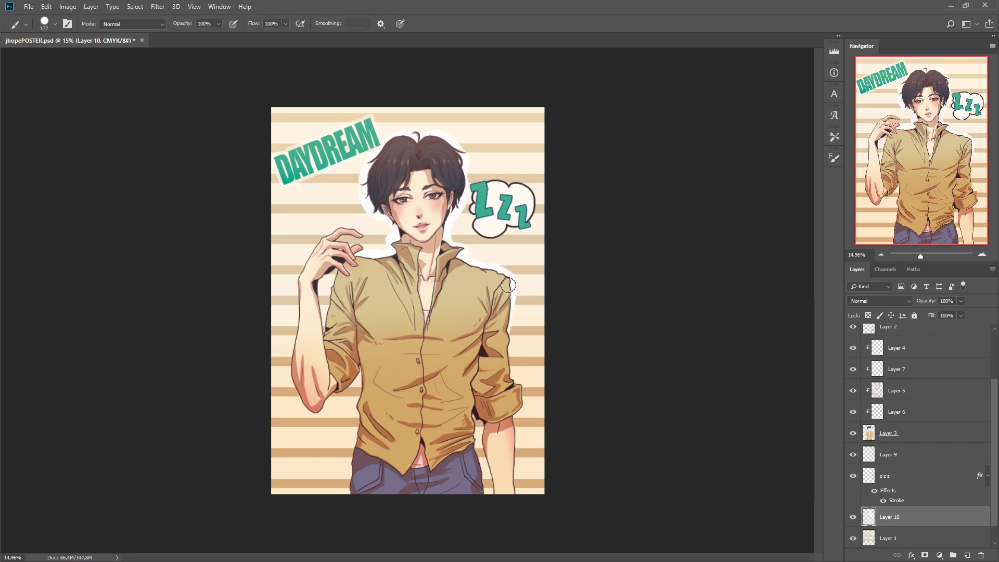
drag(488, 434, 482, 494)
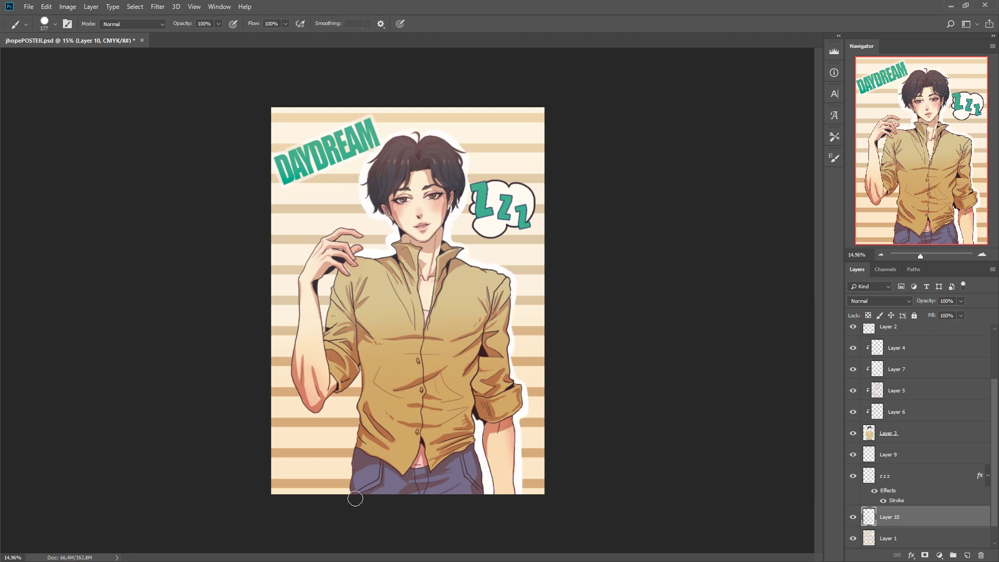
drag(295, 369, 299, 285)
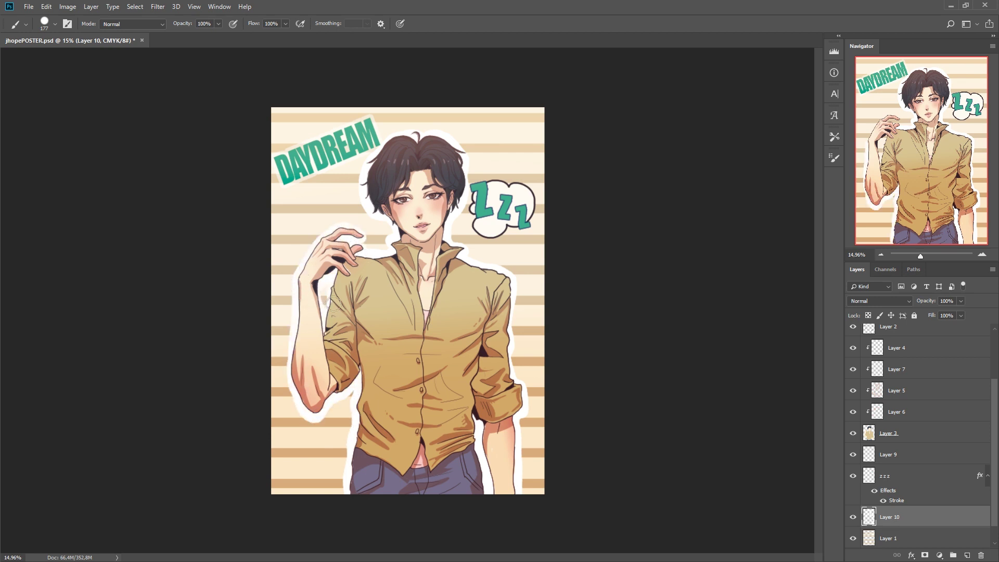
click(888, 433)
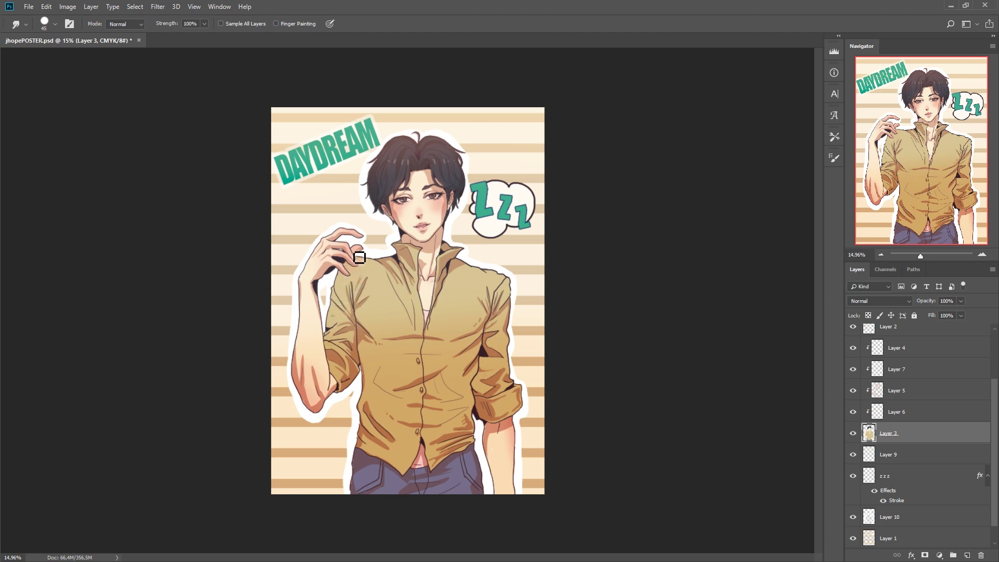
drag(921, 256, 925, 255)
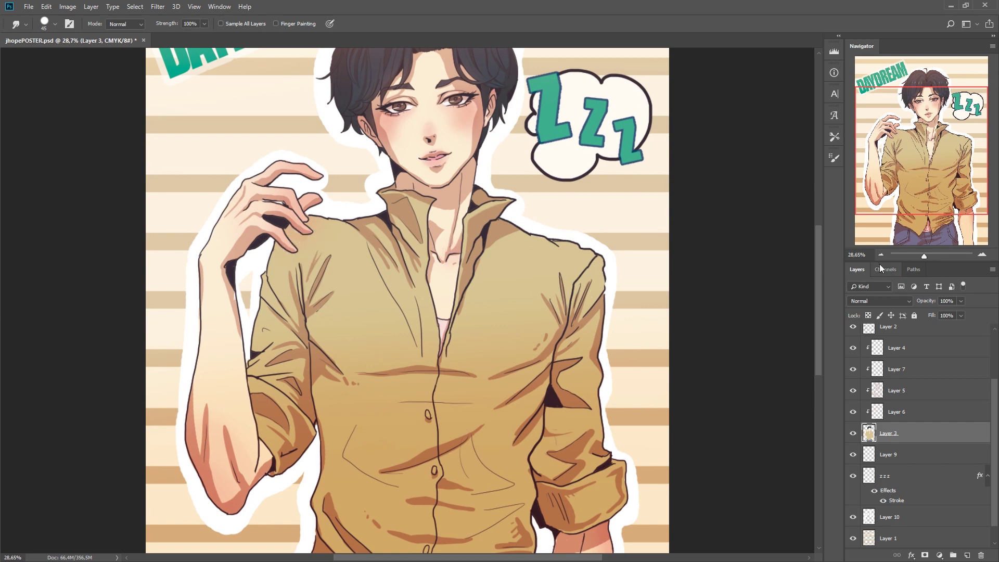
drag(925, 255, 922, 255)
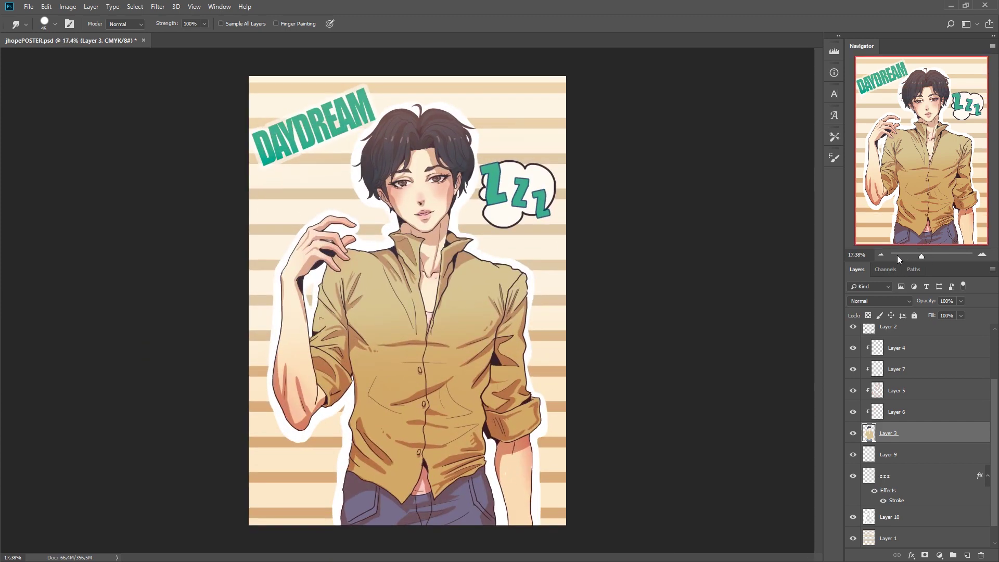